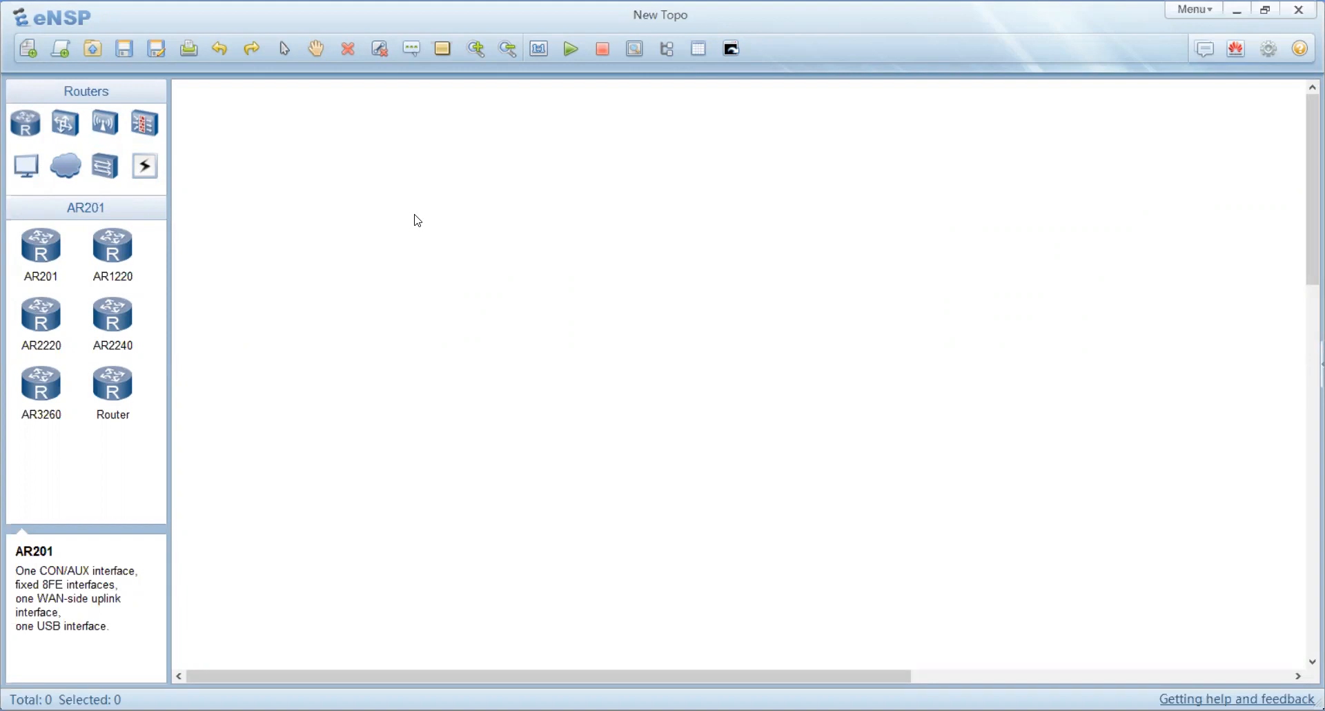
pyautogui.click(27, 124)
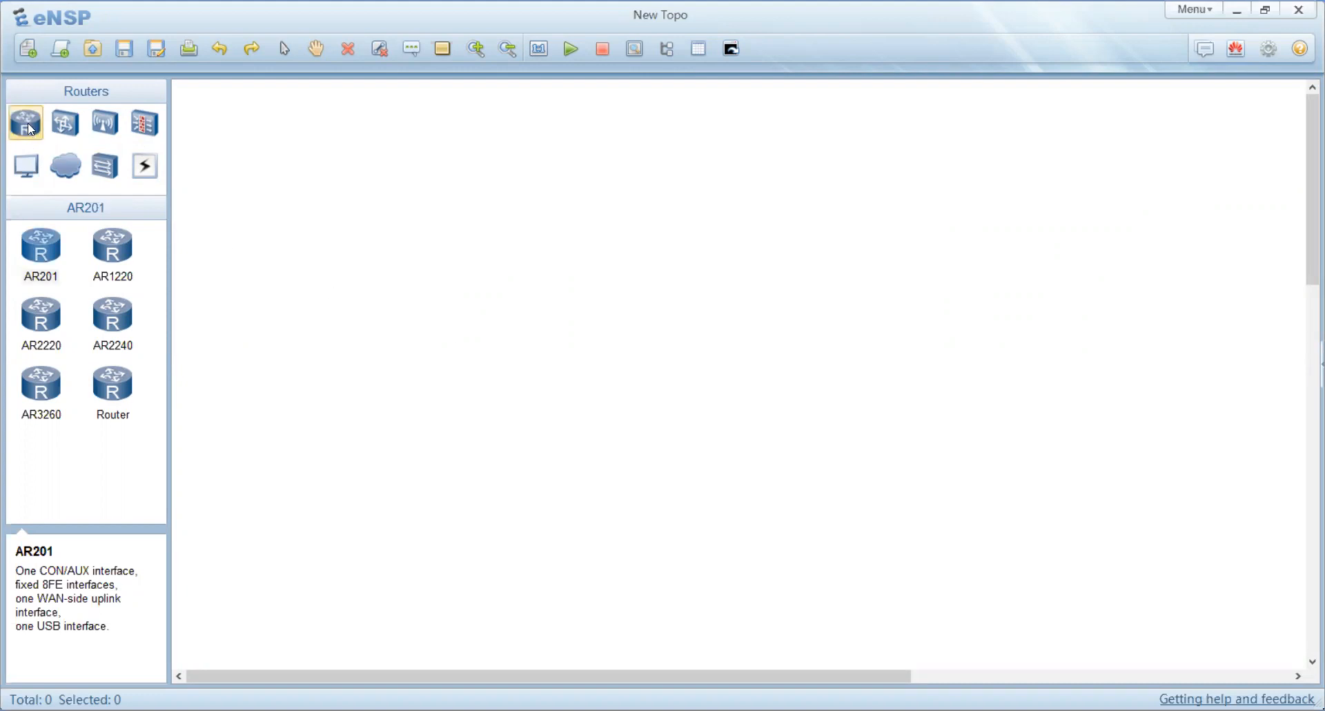
pyautogui.moveTo(28, 122); pyautogui.dragTo(527, 338)
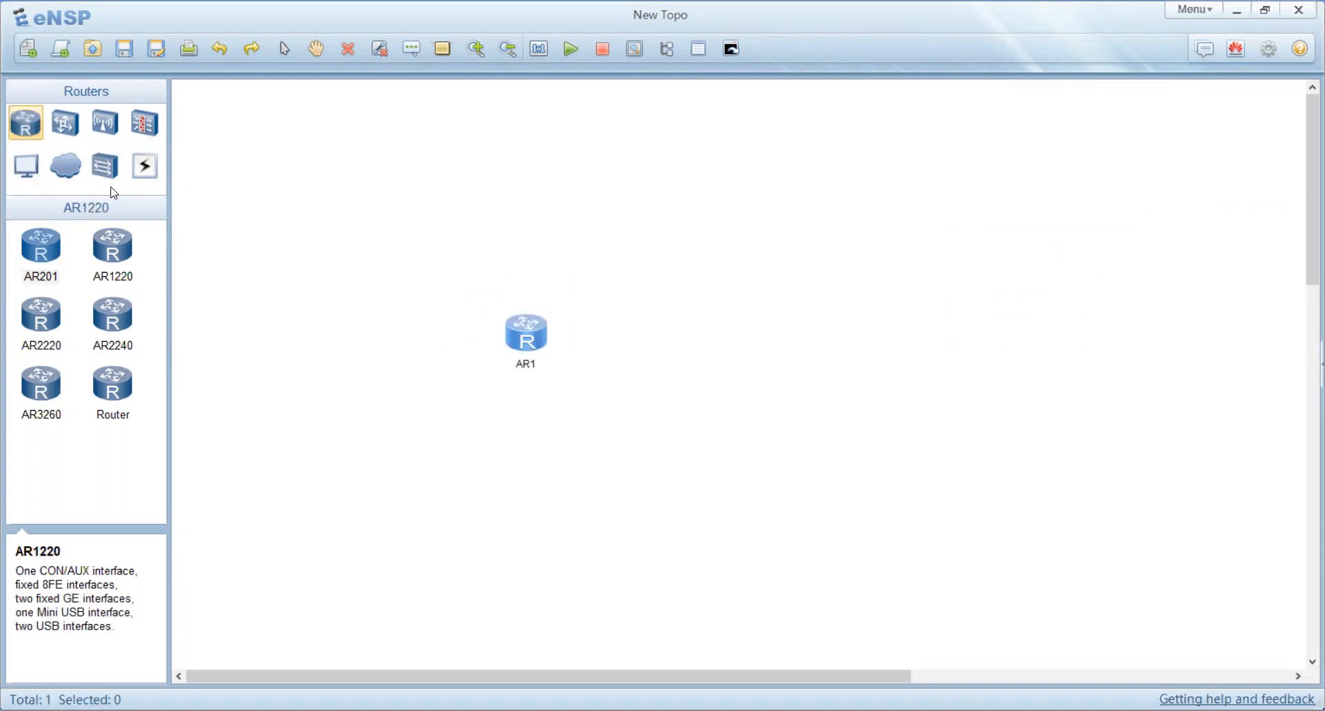
pyautogui.rightClick(526, 343)
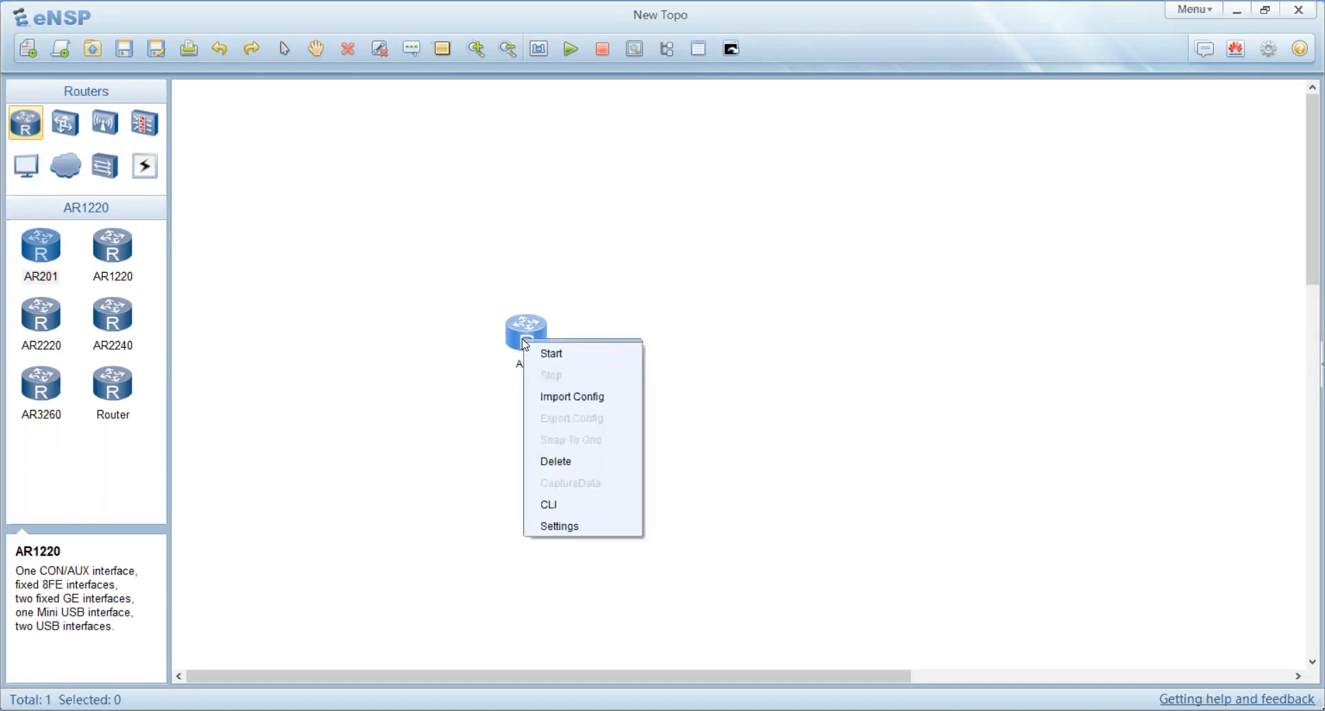
pyautogui.click(572, 466)
pyautogui.click(700, 408)
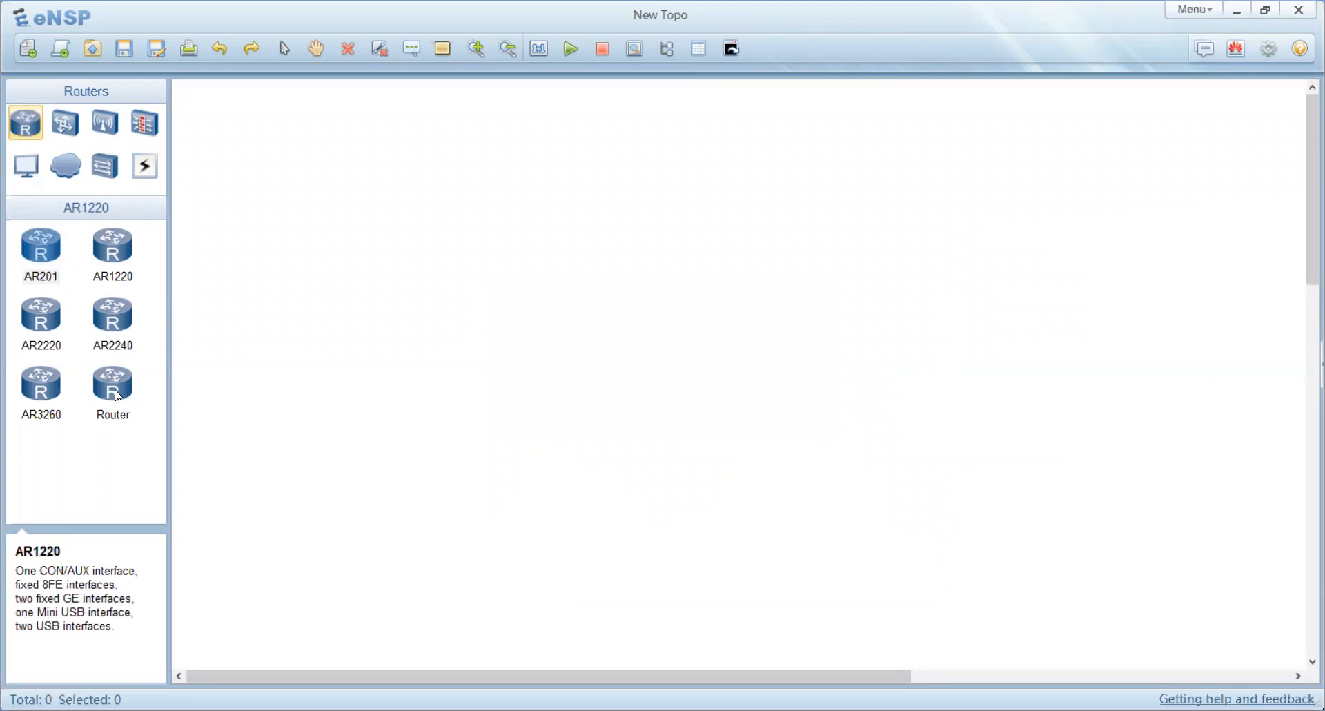
# Step: Place three generic Router devices on the canvas, one left-centre and two on the right
pyautogui.doubleClick(119, 397)
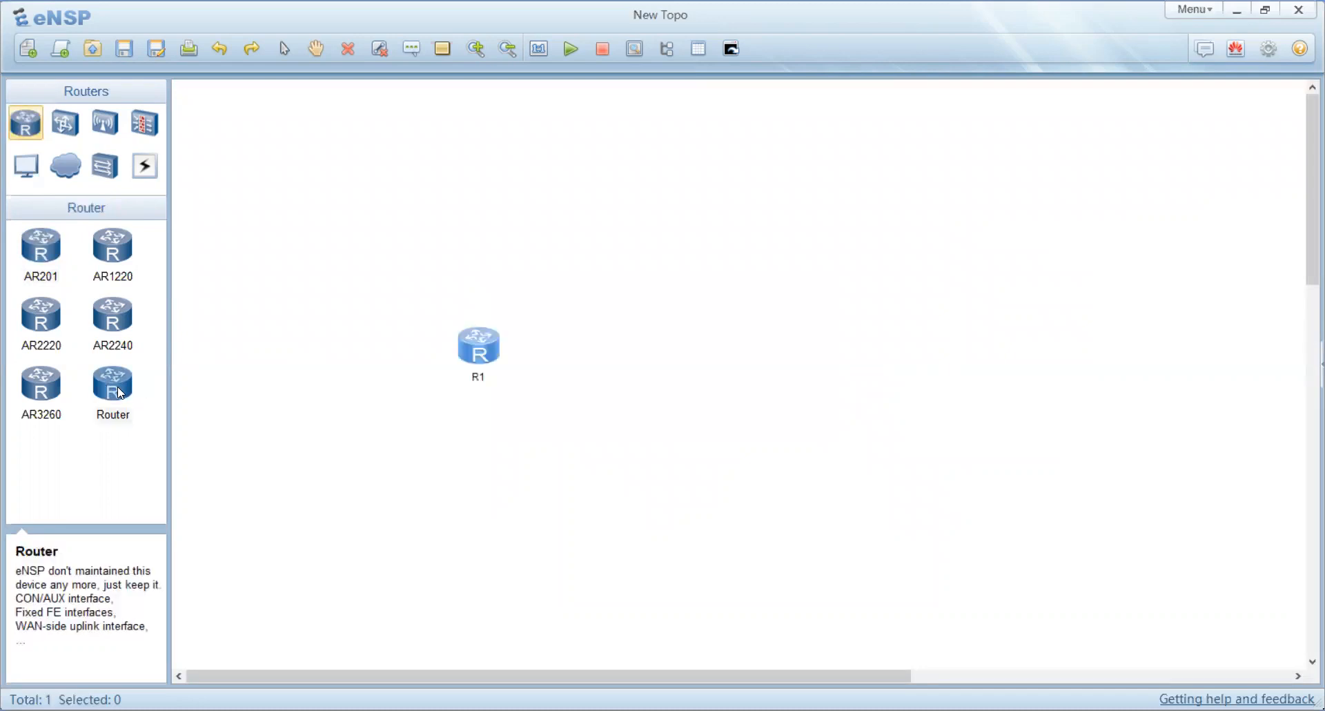
pyautogui.moveTo(120, 393); pyautogui.dragTo(784, 221)
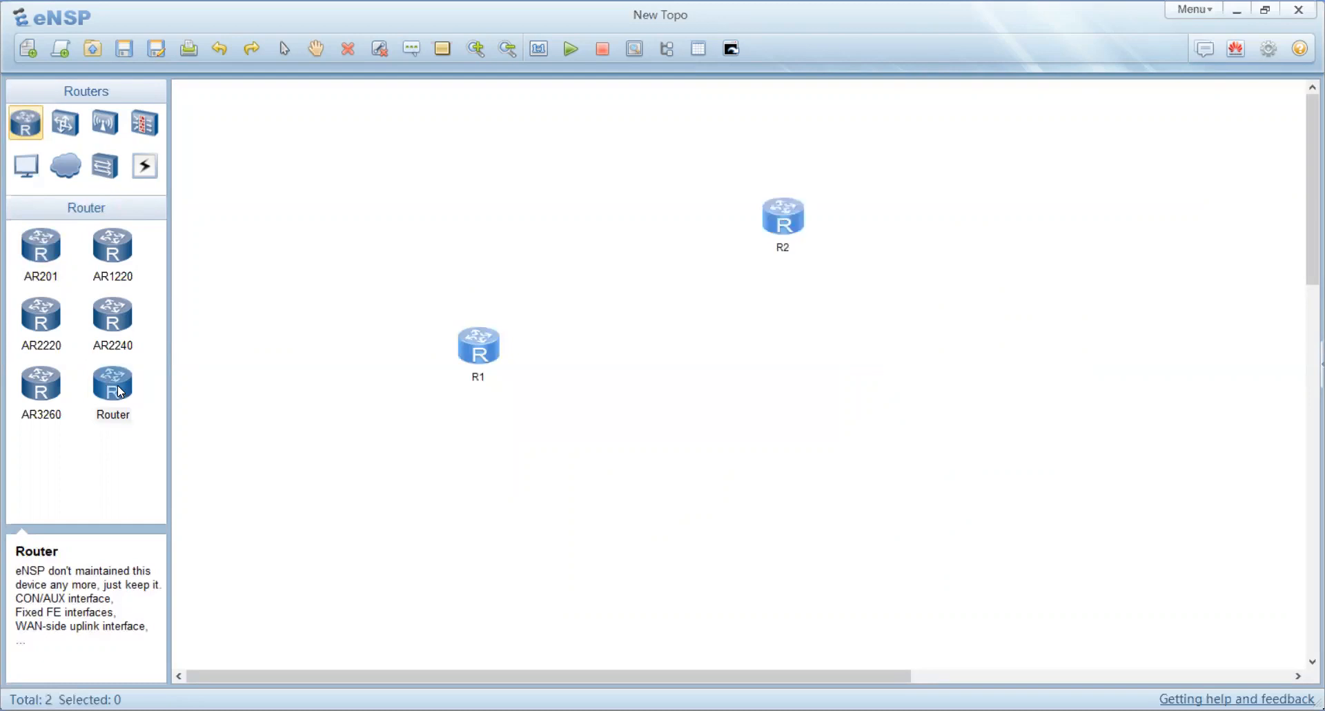
pyautogui.moveTo(121, 393); pyautogui.dragTo(788, 479)
# Step: Add four S3700 switches: one between the right-hand routers, one top-left, one bottom-left and one at the bottom
pyautogui.click(72, 122)
pyautogui.click(114, 250)
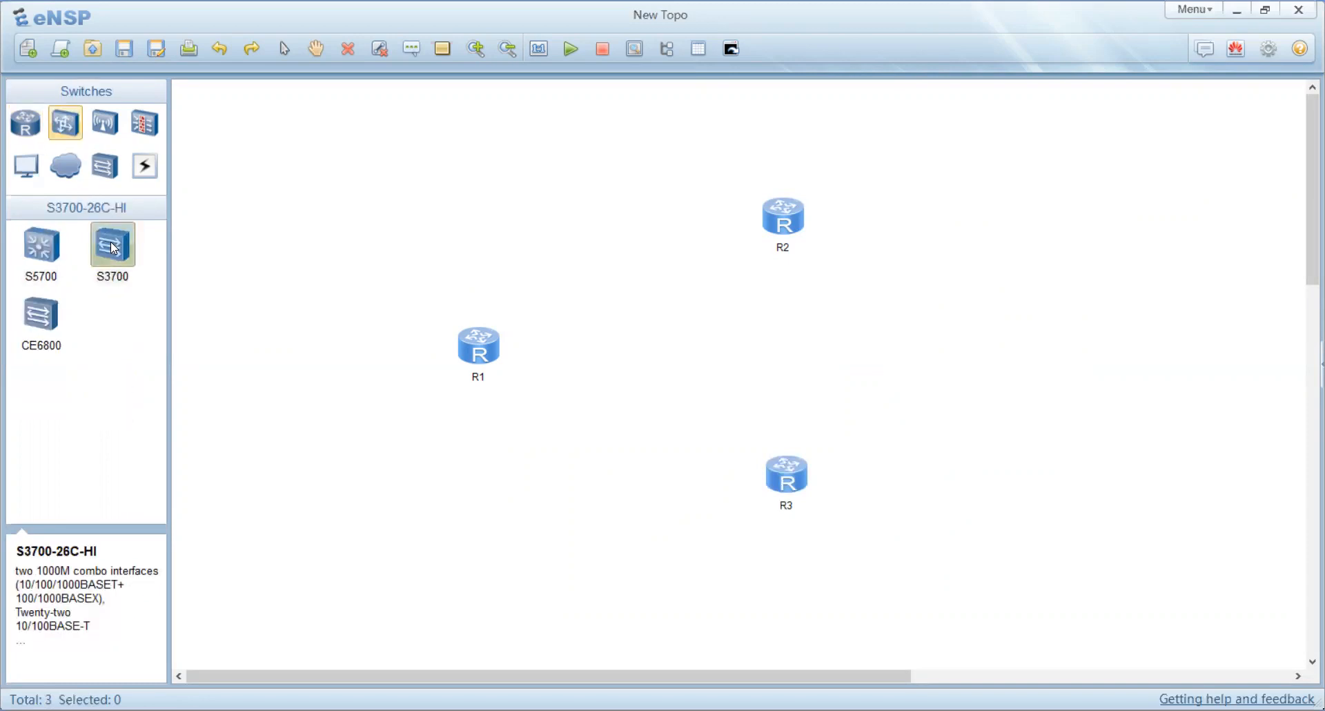
pyautogui.click(790, 355)
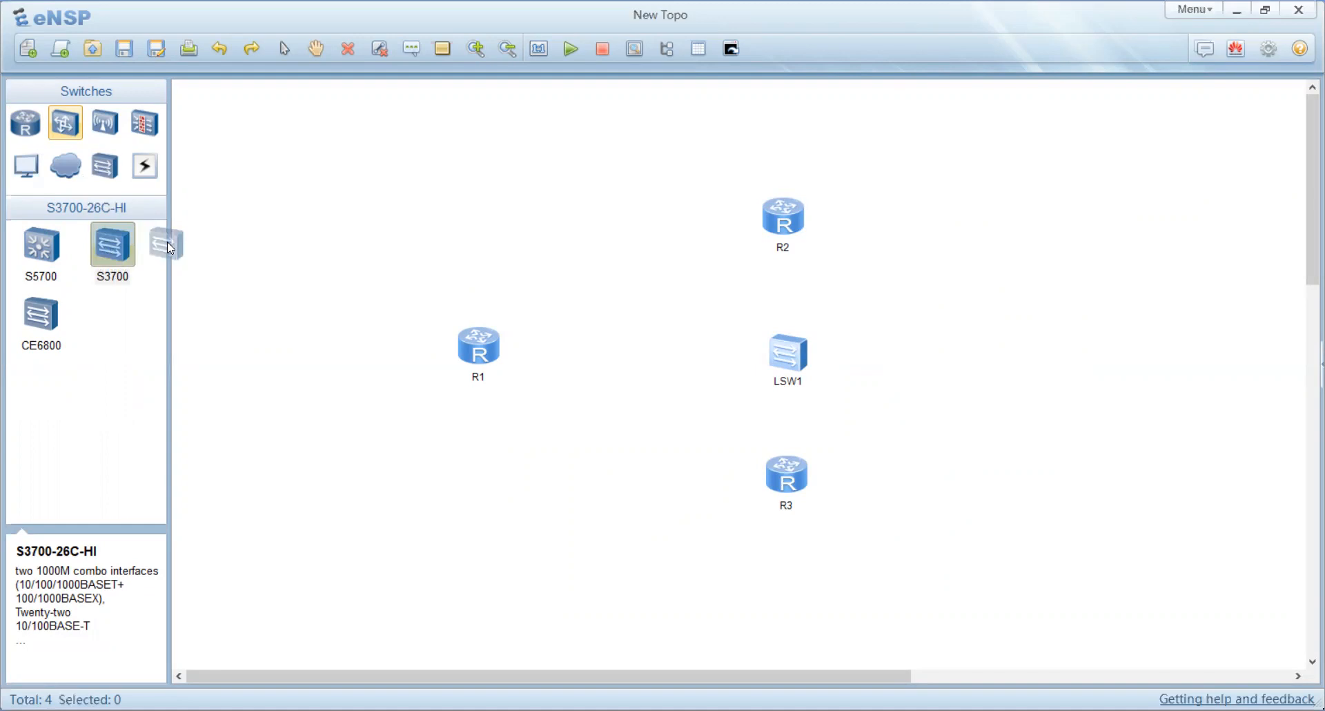
pyautogui.click(508, 211)
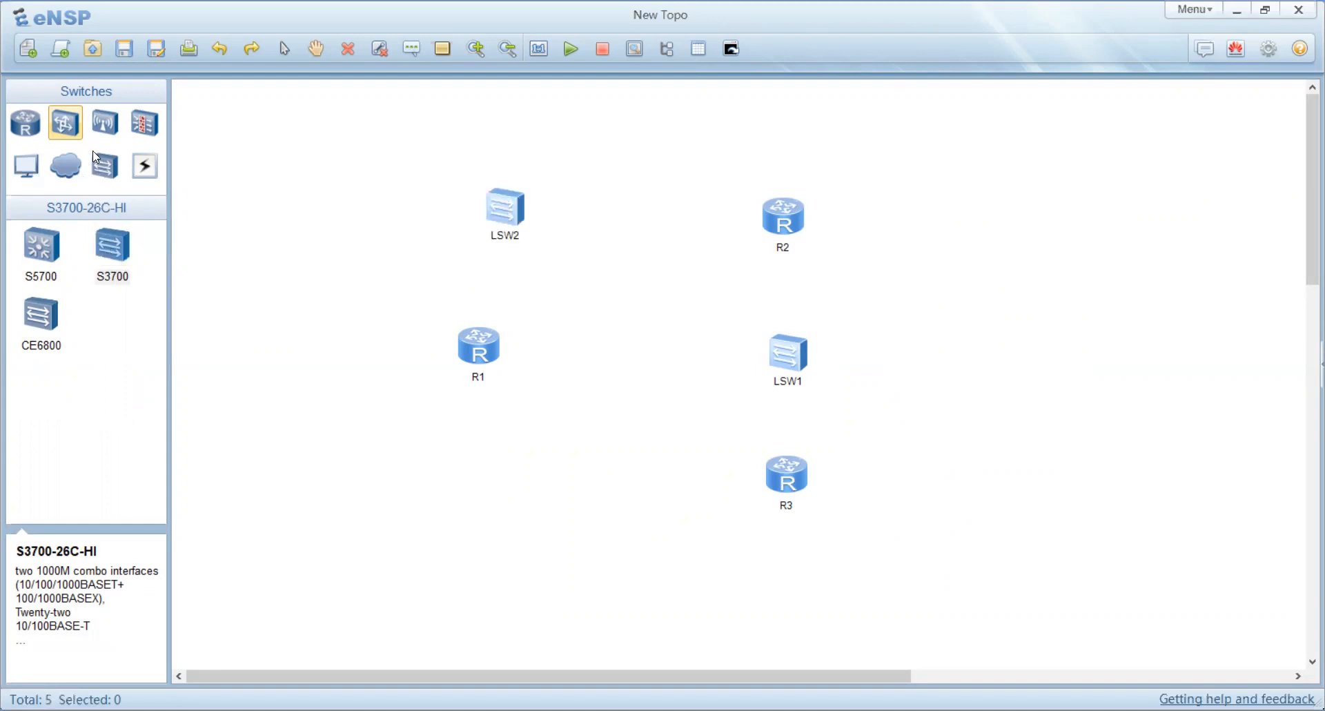
pyautogui.click(115, 257)
pyautogui.click(491, 495)
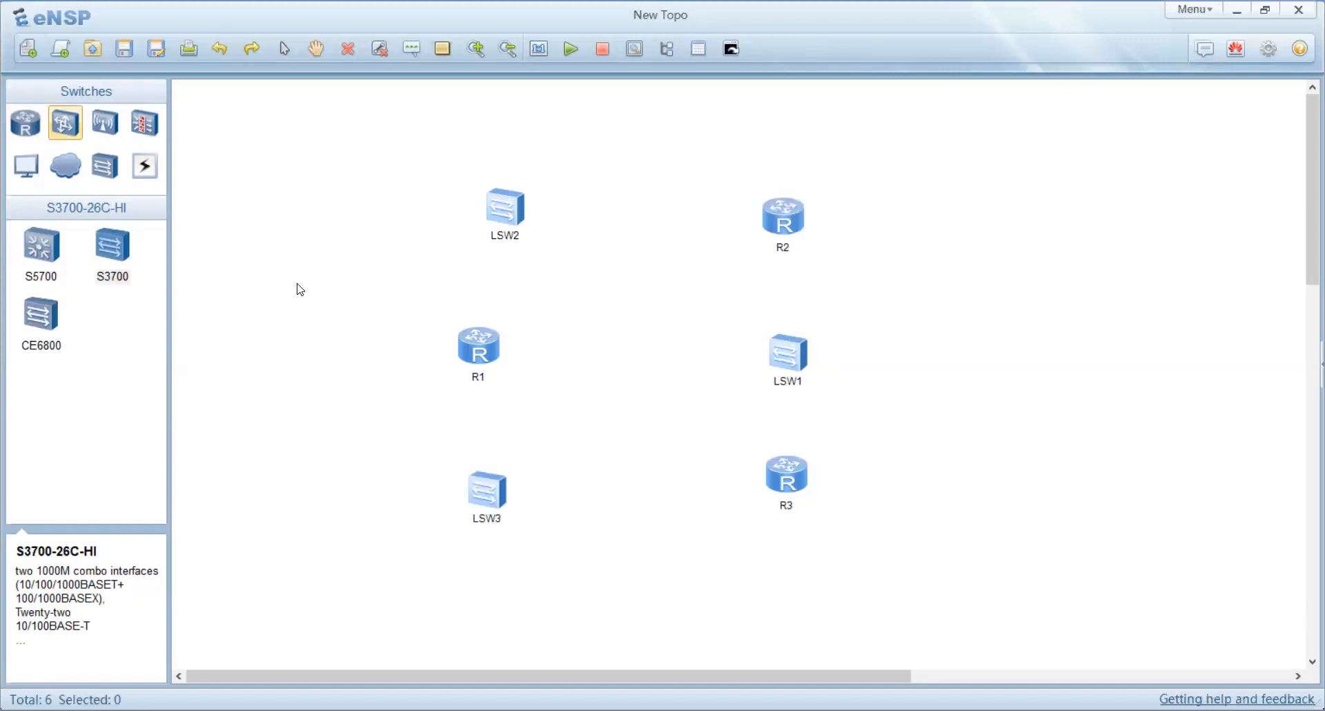
pyautogui.click(115, 247)
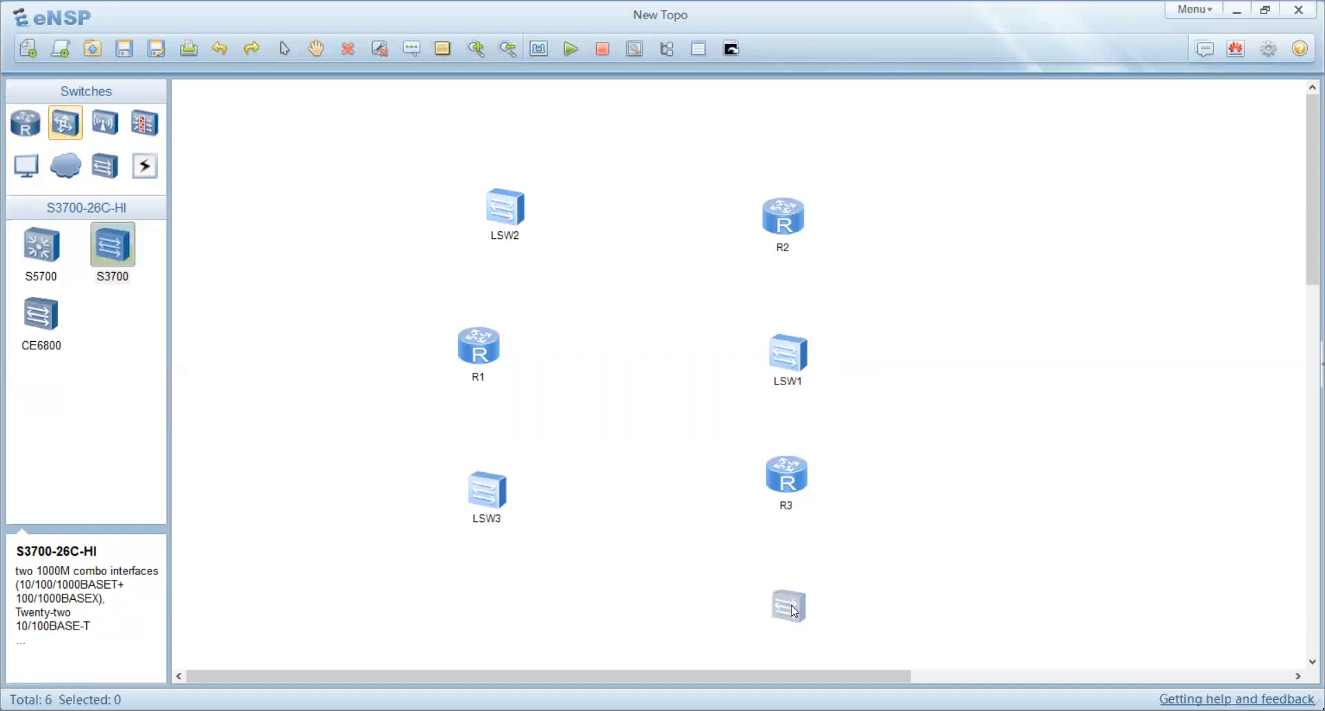
pyautogui.click(795, 612)
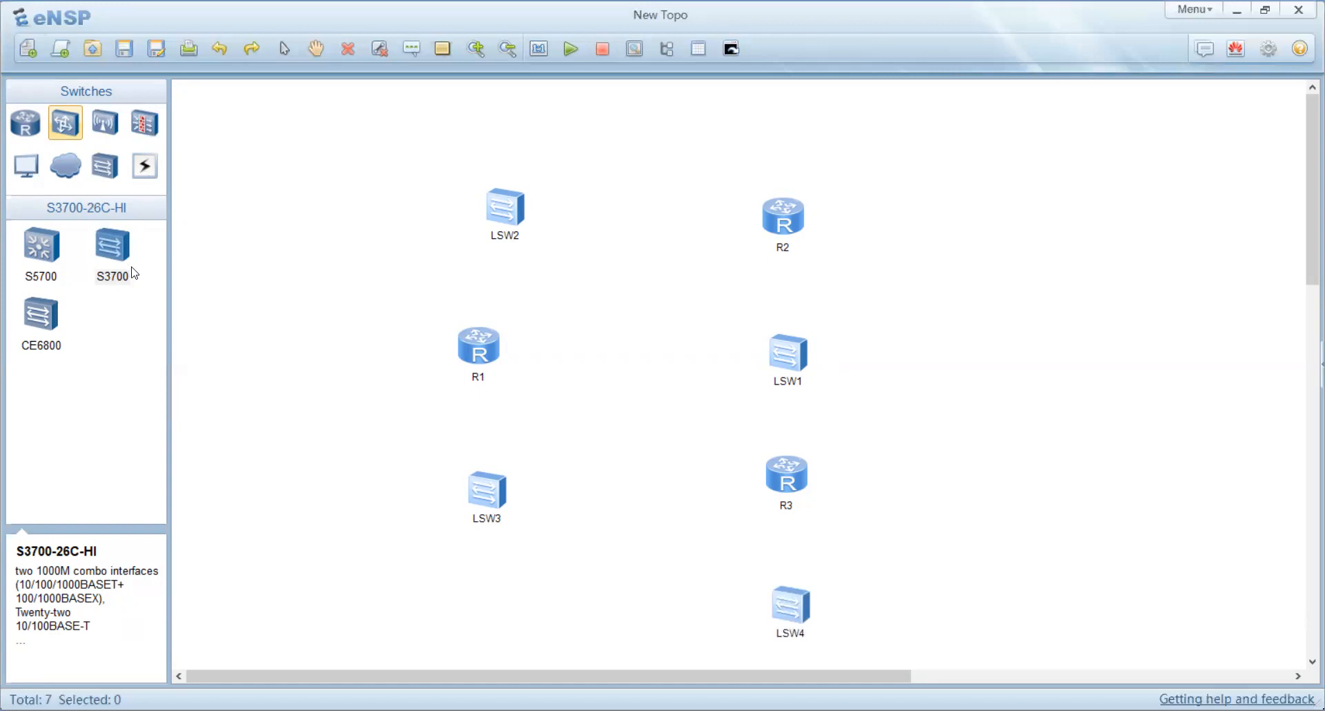
# Step: Add a fourth generic Router at the bottom right of the topology
pyautogui.click(30, 127)
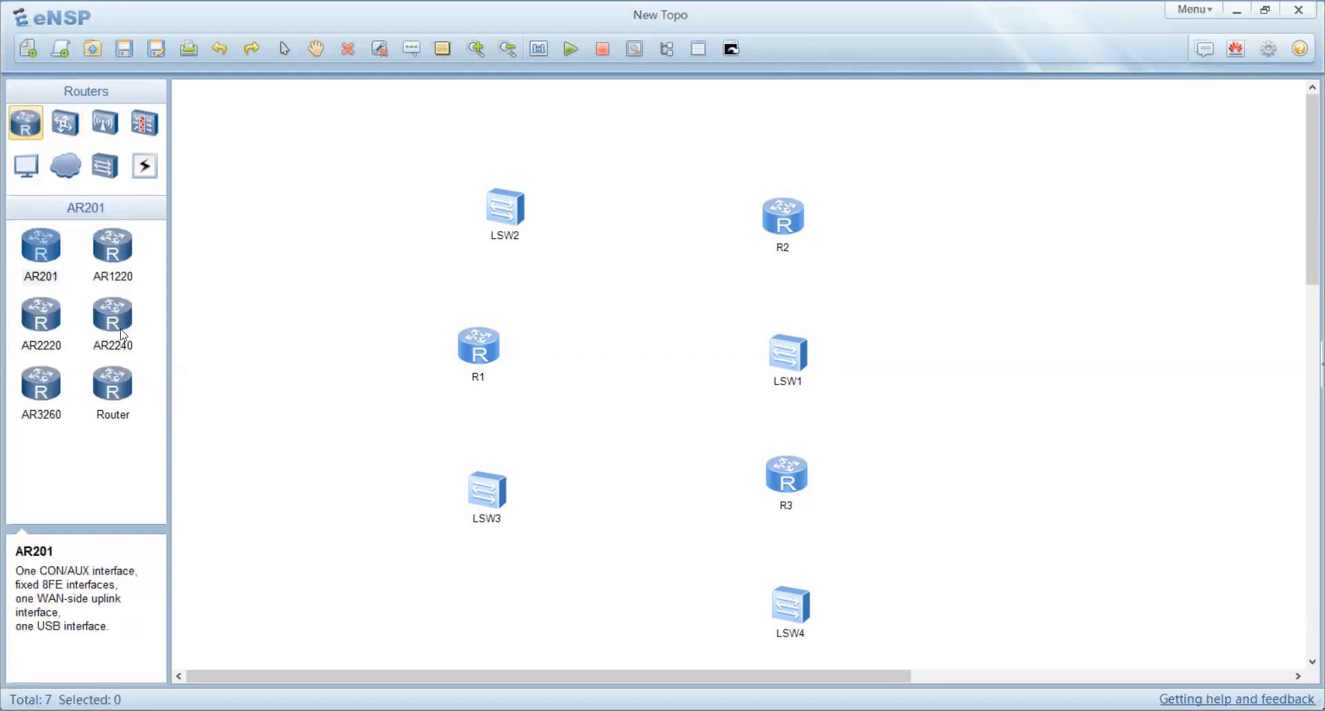
pyautogui.click(126, 398)
pyautogui.click(963, 588)
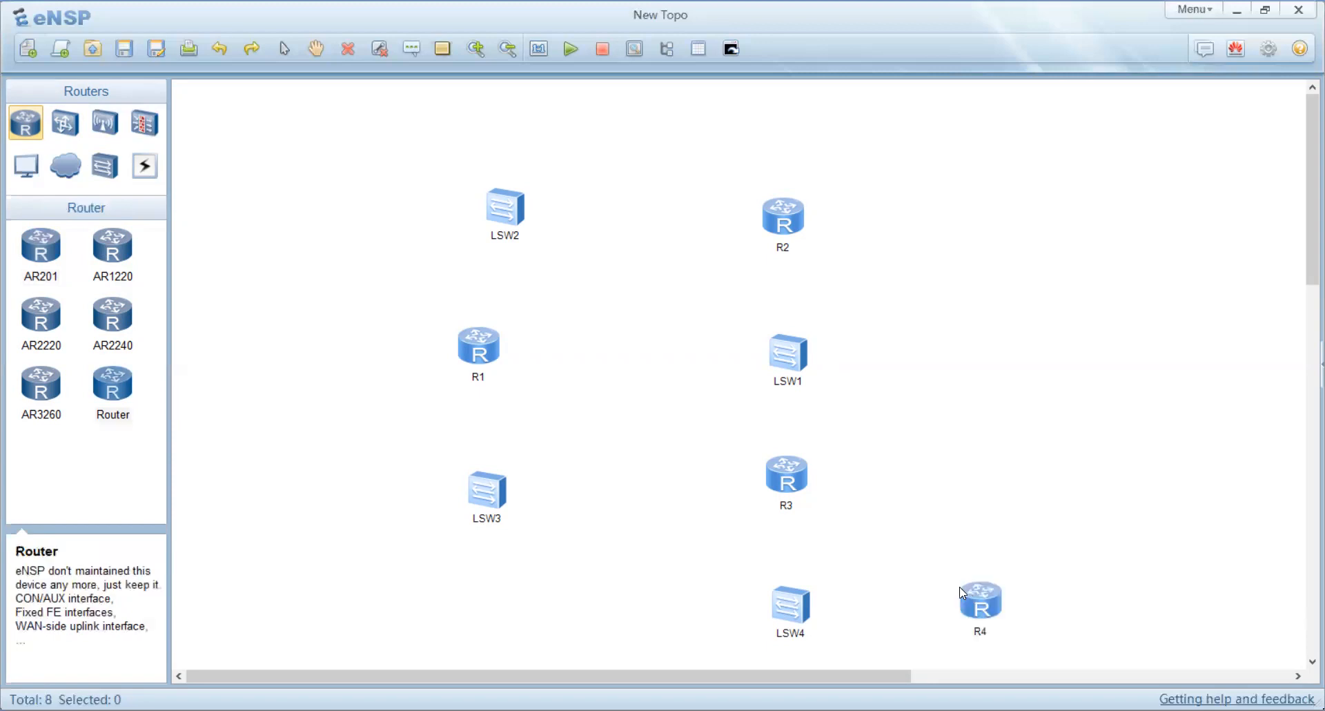
# Step: Add a Cloud device to the right of router R4
pyautogui.scroll(-1, 941, 571)
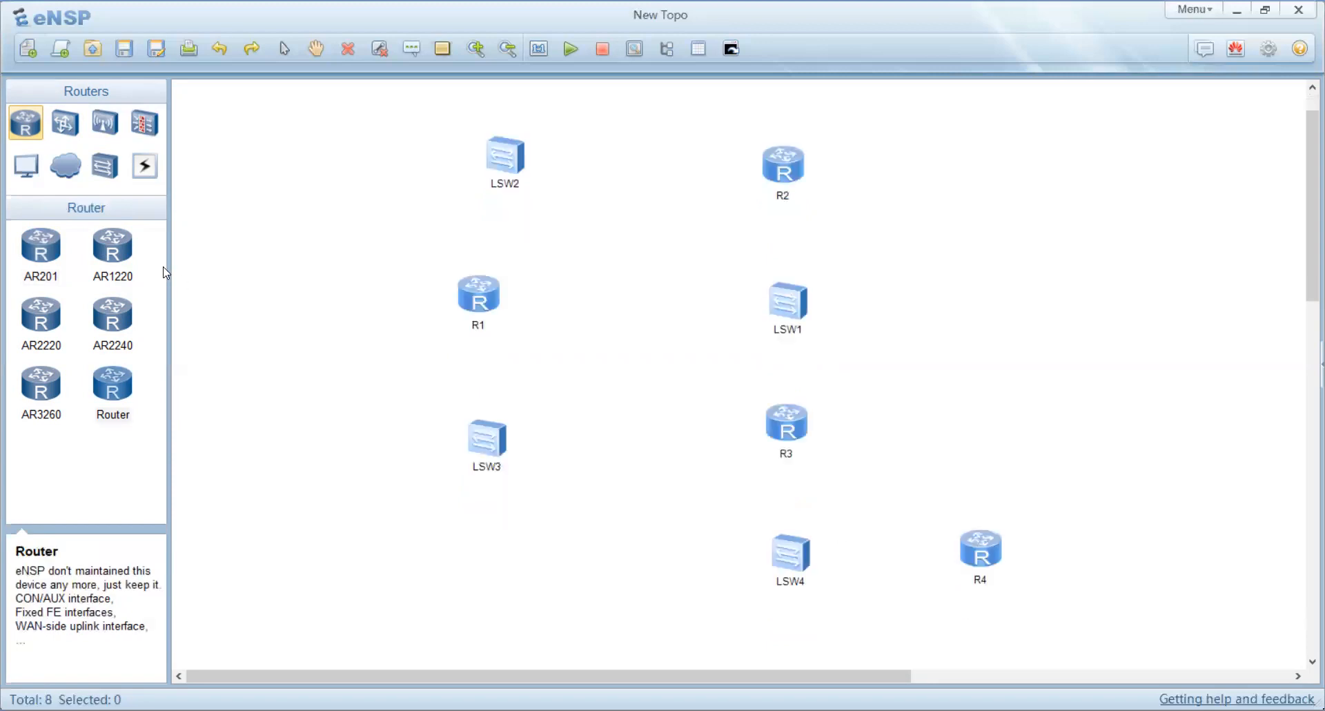
pyautogui.click(67, 175)
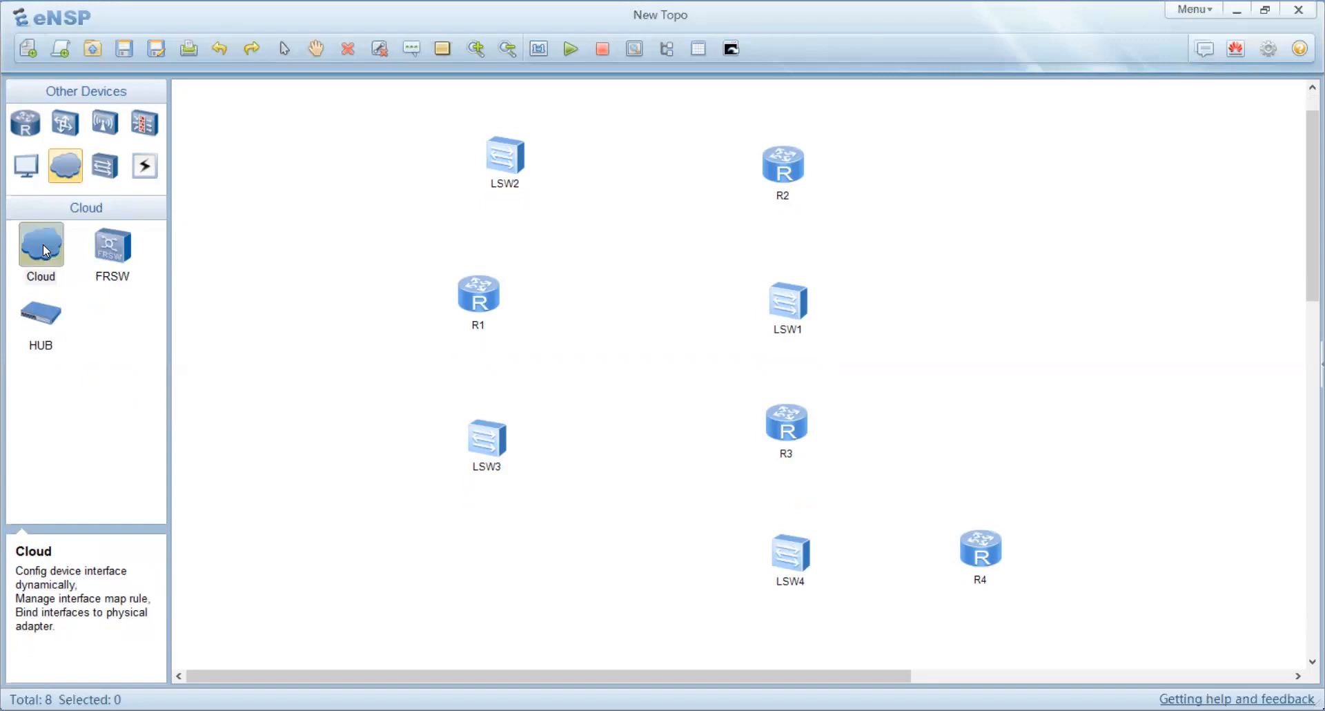
pyautogui.click(1148, 549)
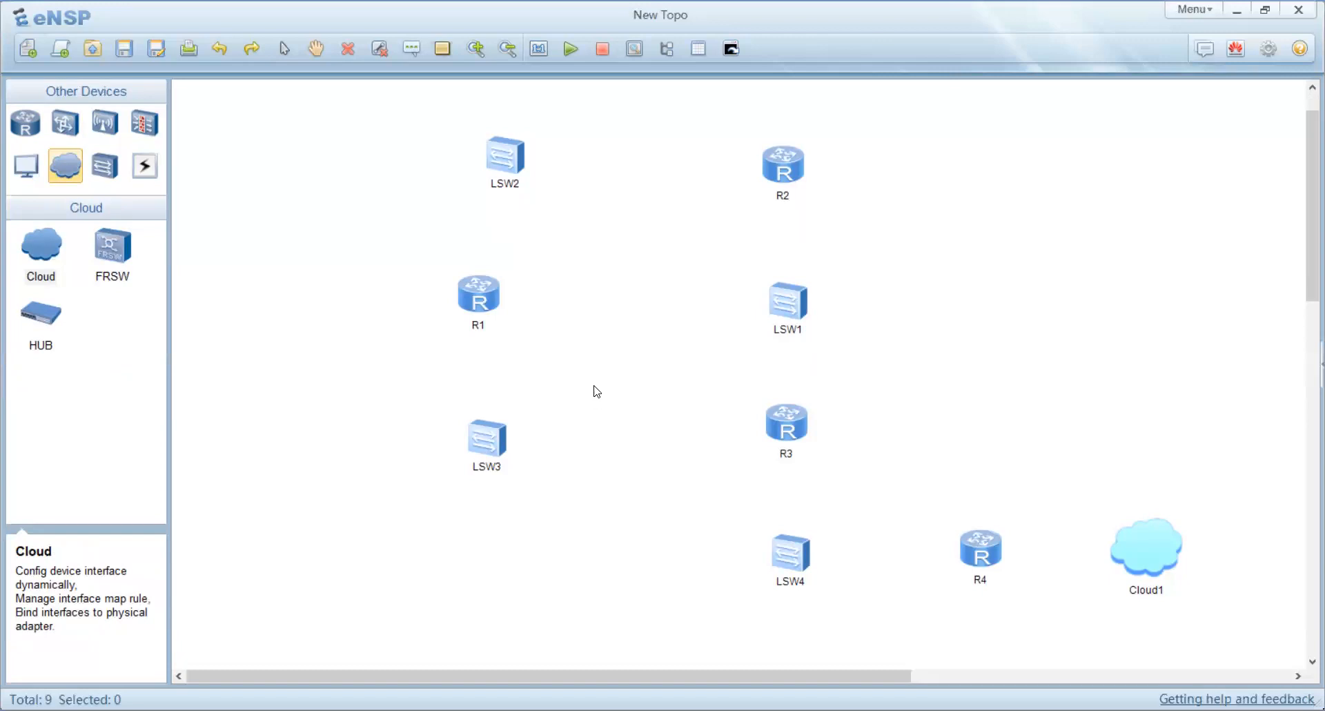
# Step: Place a PC at the top-left corner and a fifth S3700 switch just left of R1
pyautogui.click(30, 172)
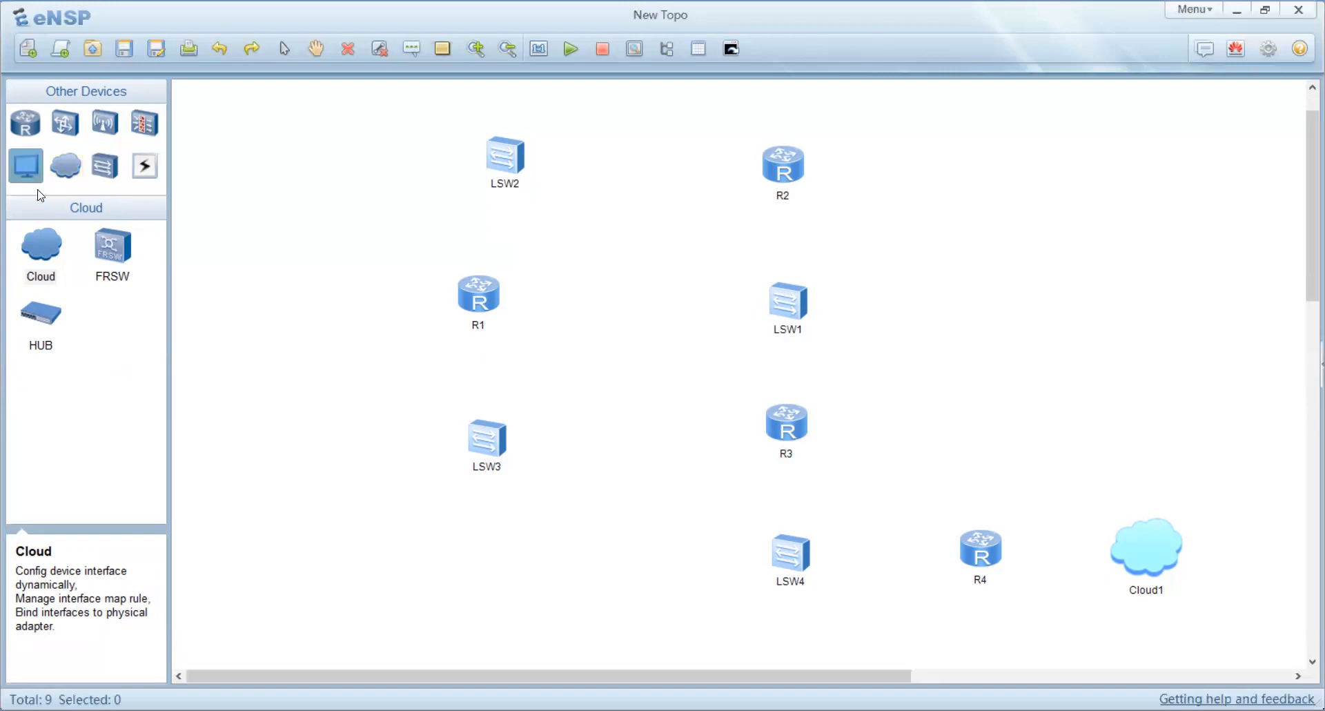
pyautogui.click(43, 247)
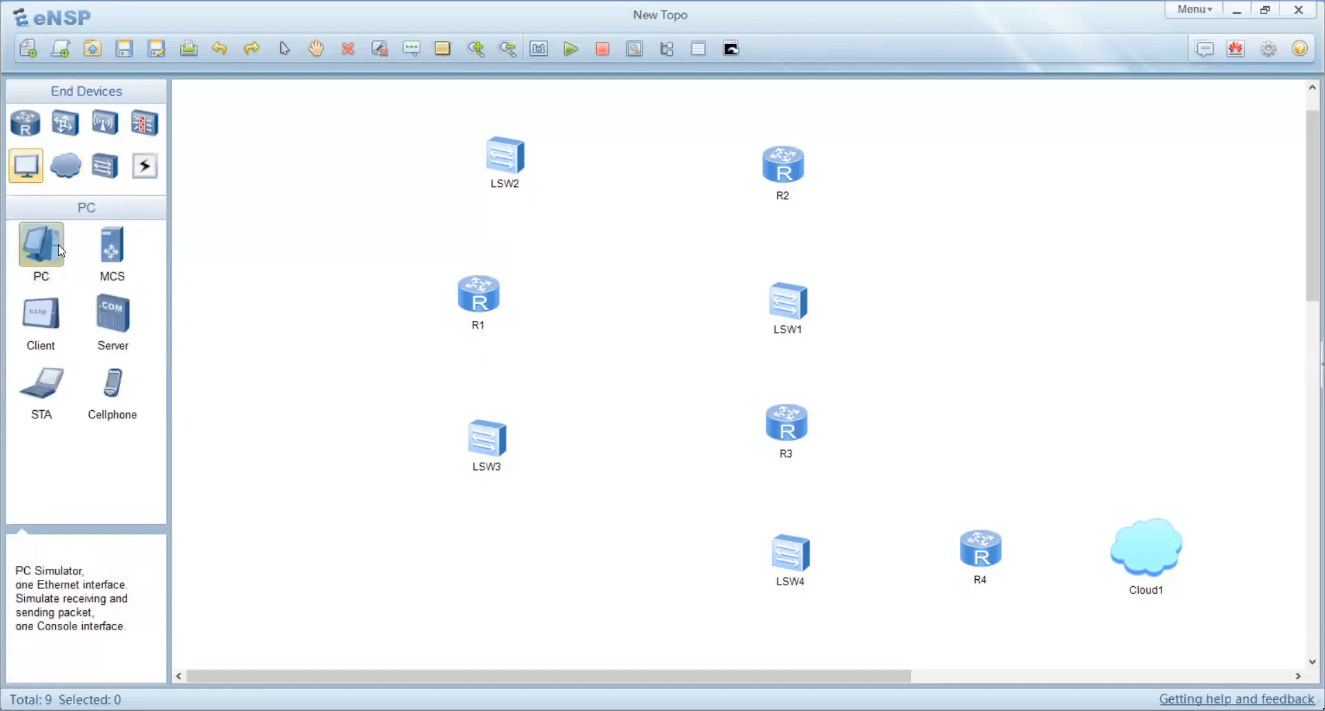
pyautogui.click(325, 147)
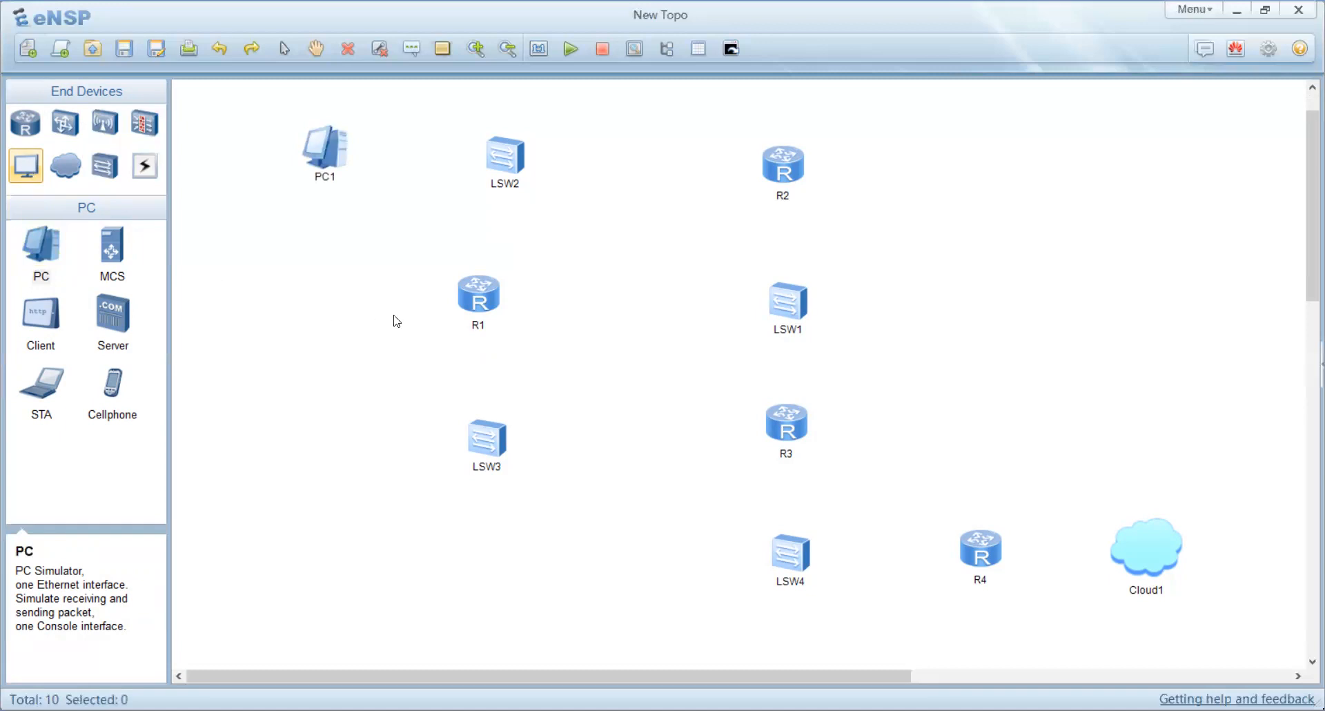
pyautogui.click(66, 129)
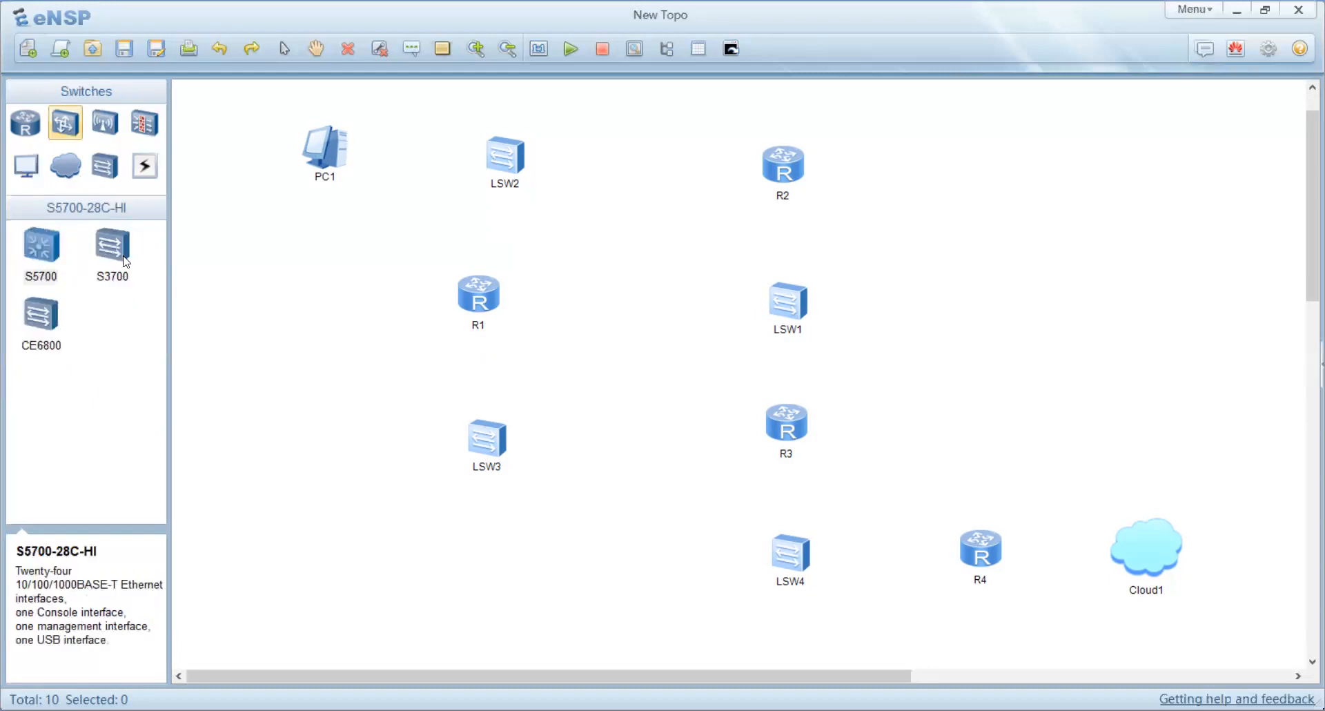
pyautogui.moveTo(127, 262); pyautogui.dragTo(371, 304)
# Step: Place four more PCs: two on the left, one on the right beside LSW1, one at the bottom
pyautogui.click(27, 165)
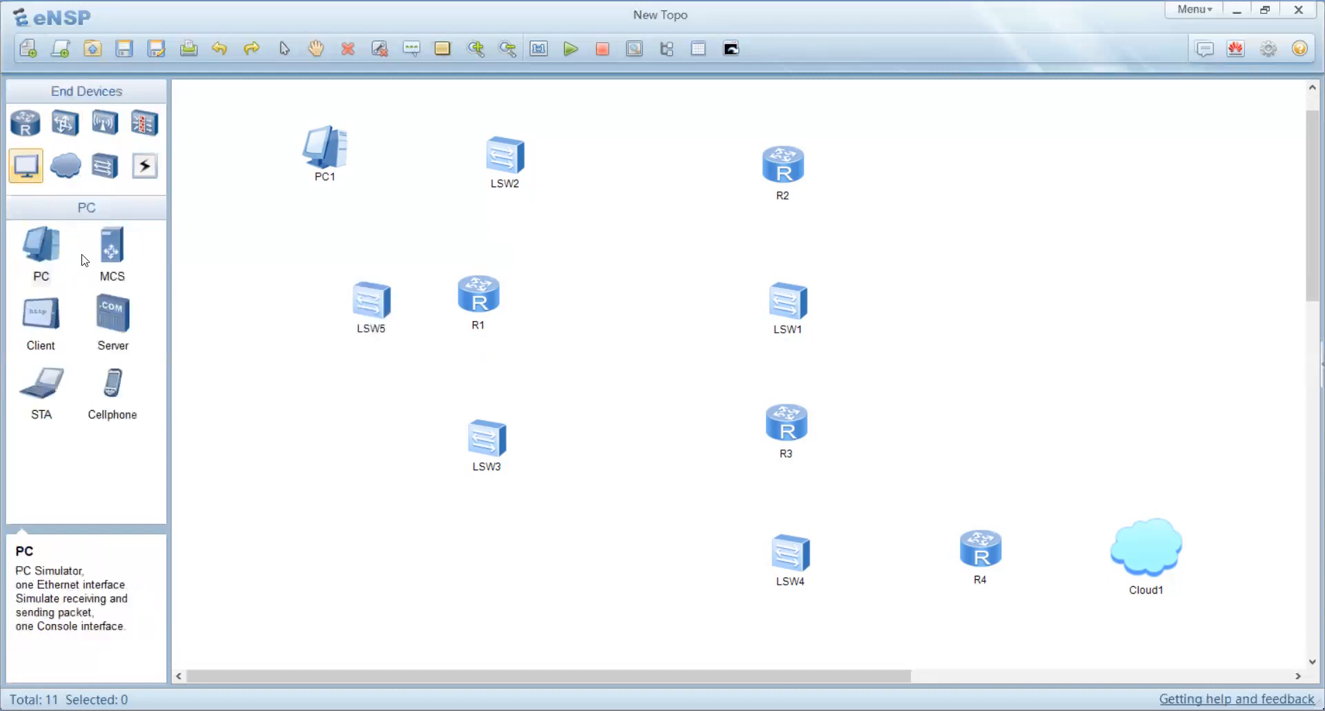
pyautogui.moveTo(38, 256); pyautogui.dragTo(281, 327)
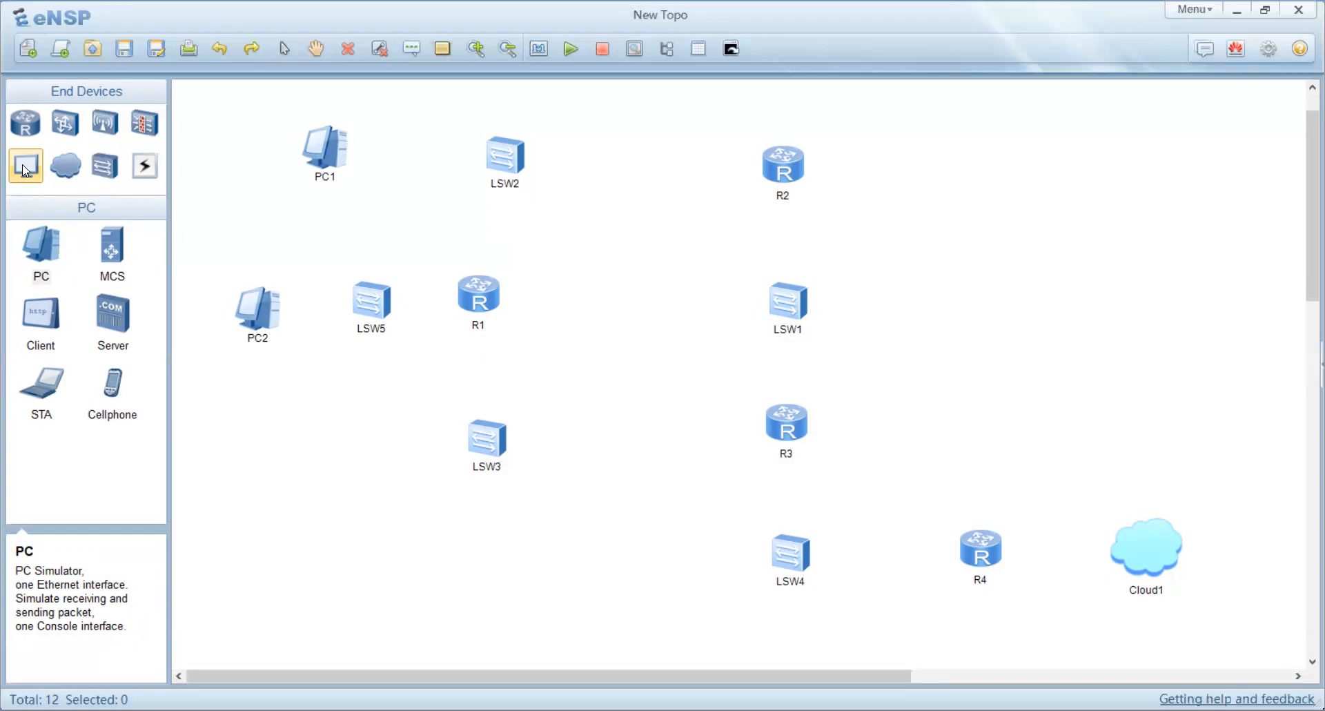
pyautogui.click(275, 464)
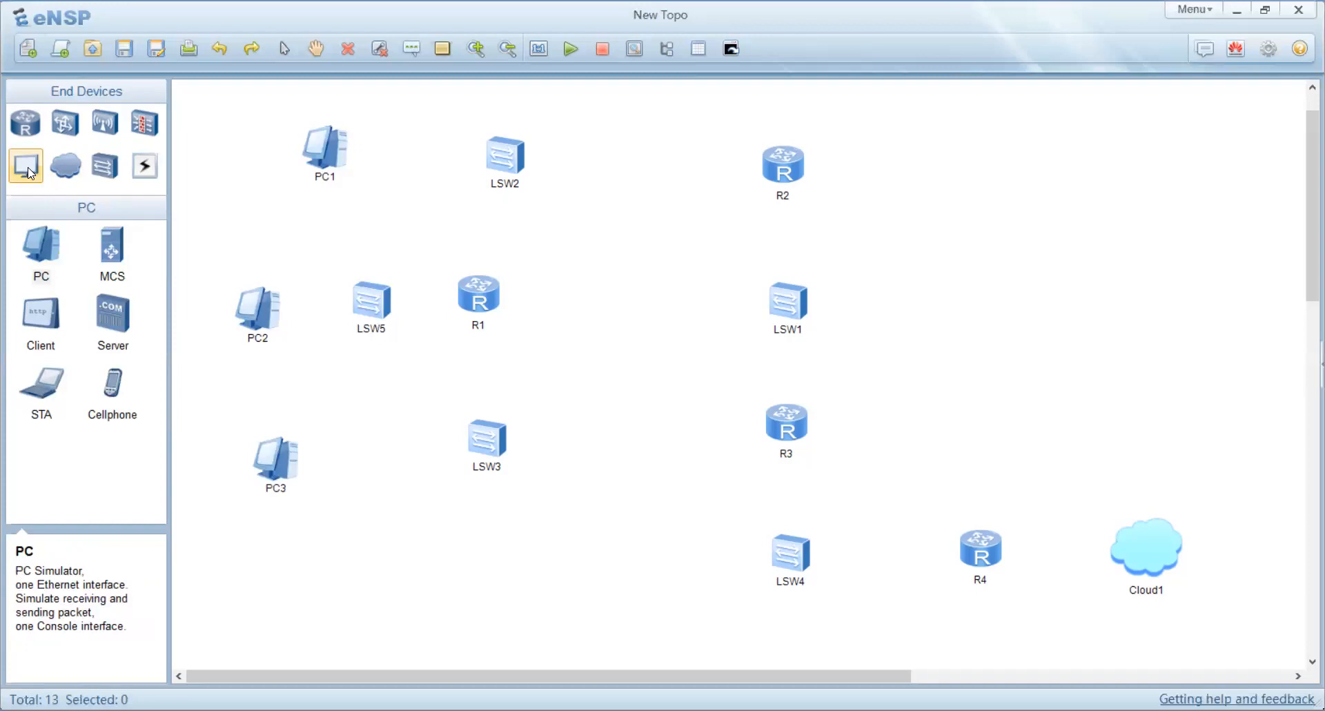
pyautogui.click(981, 316)
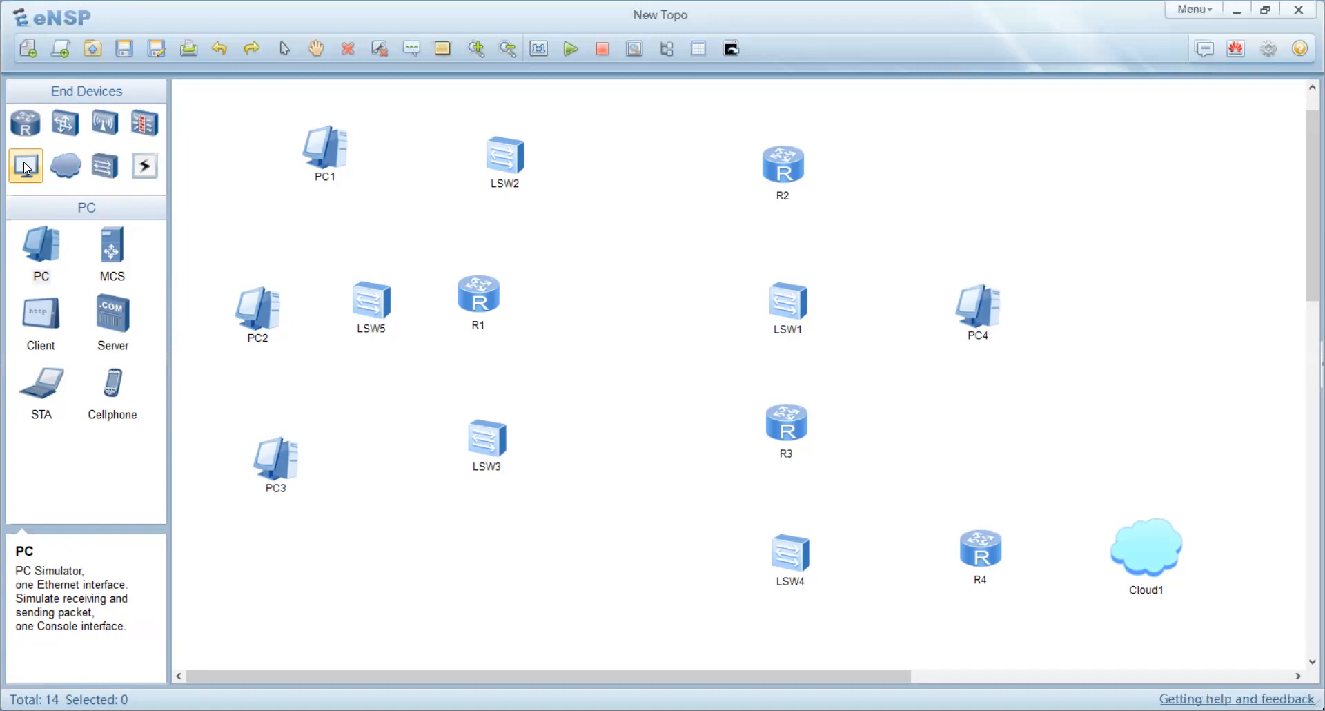
pyautogui.click(630, 583)
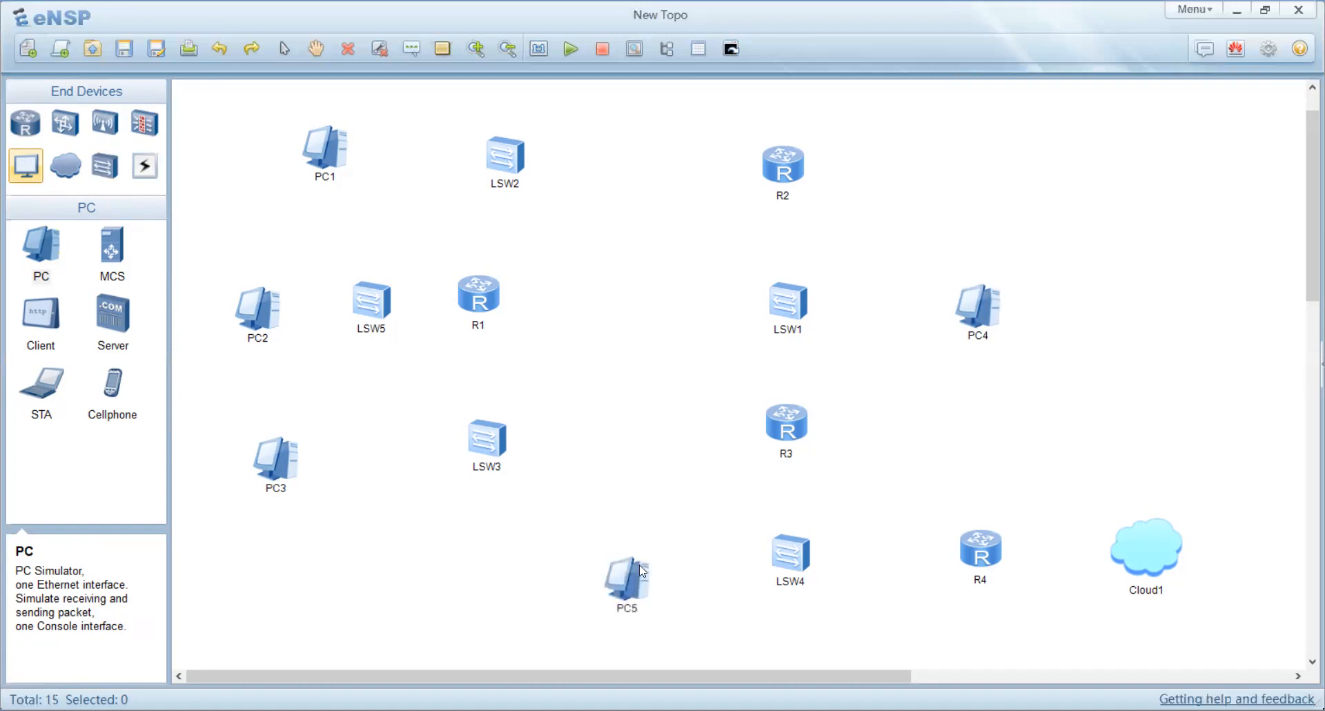
# Step: Nudge R1, LSW3, PC1 and PC2 slightly to tidy the layout
pyautogui.moveTo(498, 307); pyautogui.dragTo(526, 310)
pyautogui.moveTo(496, 448); pyautogui.dragTo(522, 456)
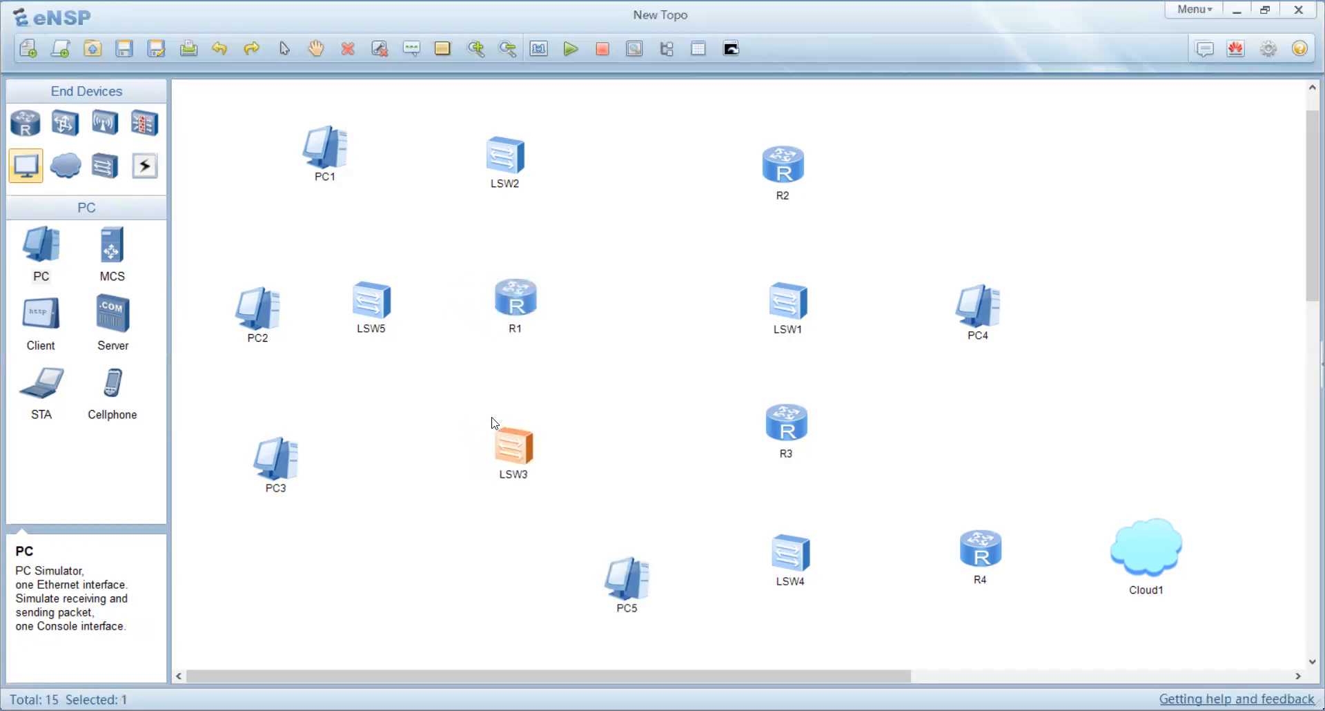
pyautogui.moveTo(302, 151); pyautogui.dragTo(276, 151)
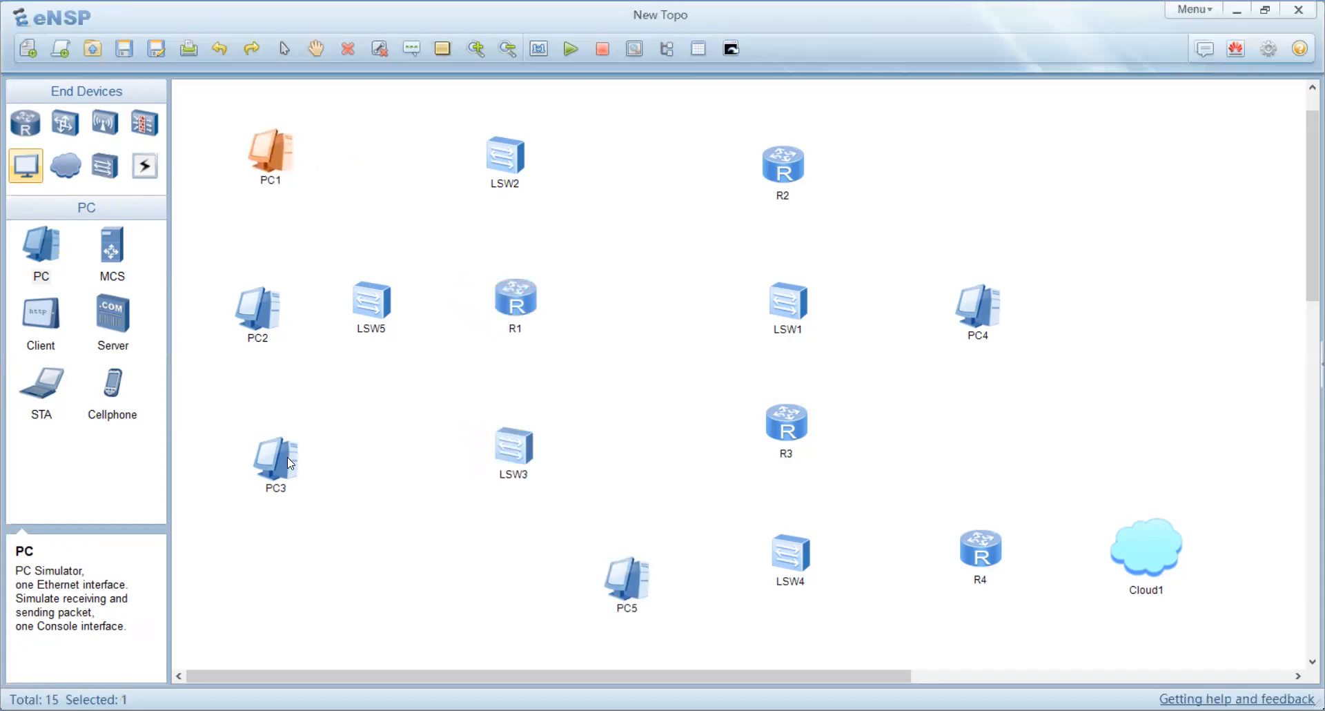
pyautogui.moveTo(263, 314); pyautogui.dragTo(257, 314)
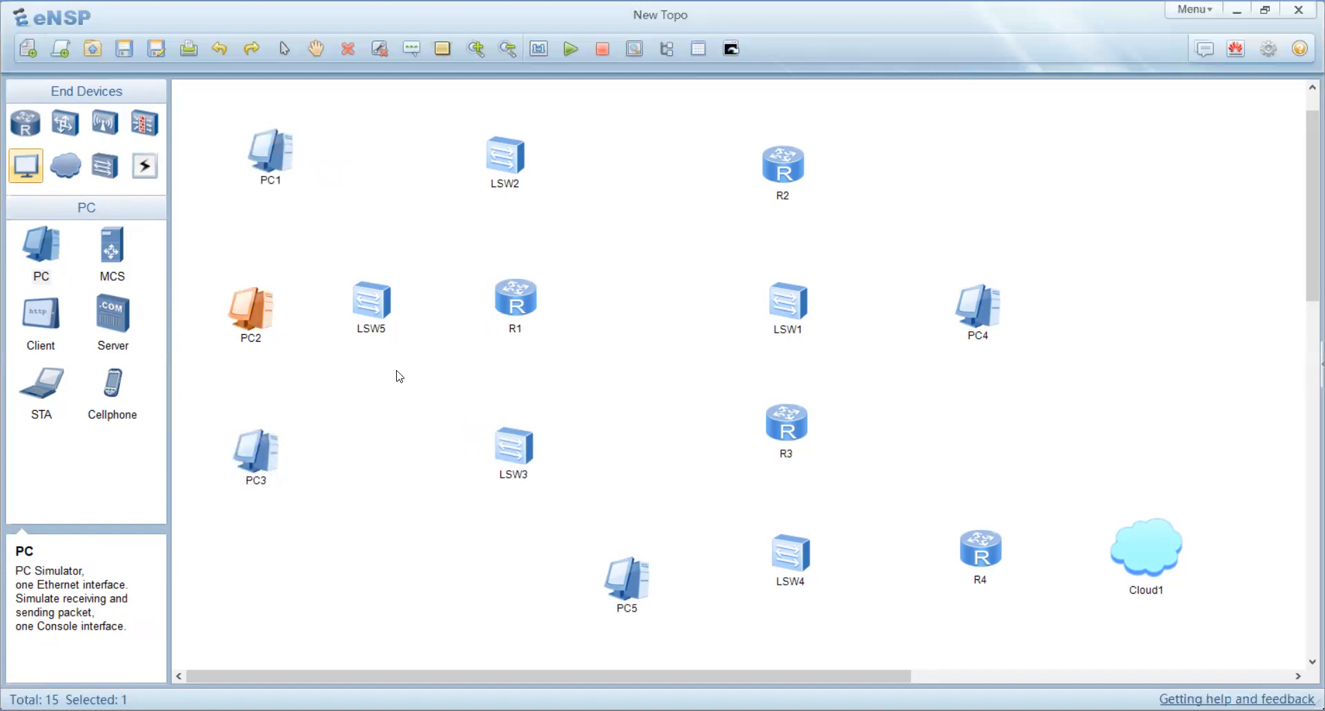
# Step: Connect PC1's Ethernet 0/0/1 to LSW2's Ethernet 0/0/1 with a Copper cable
pyautogui.click(146, 169)
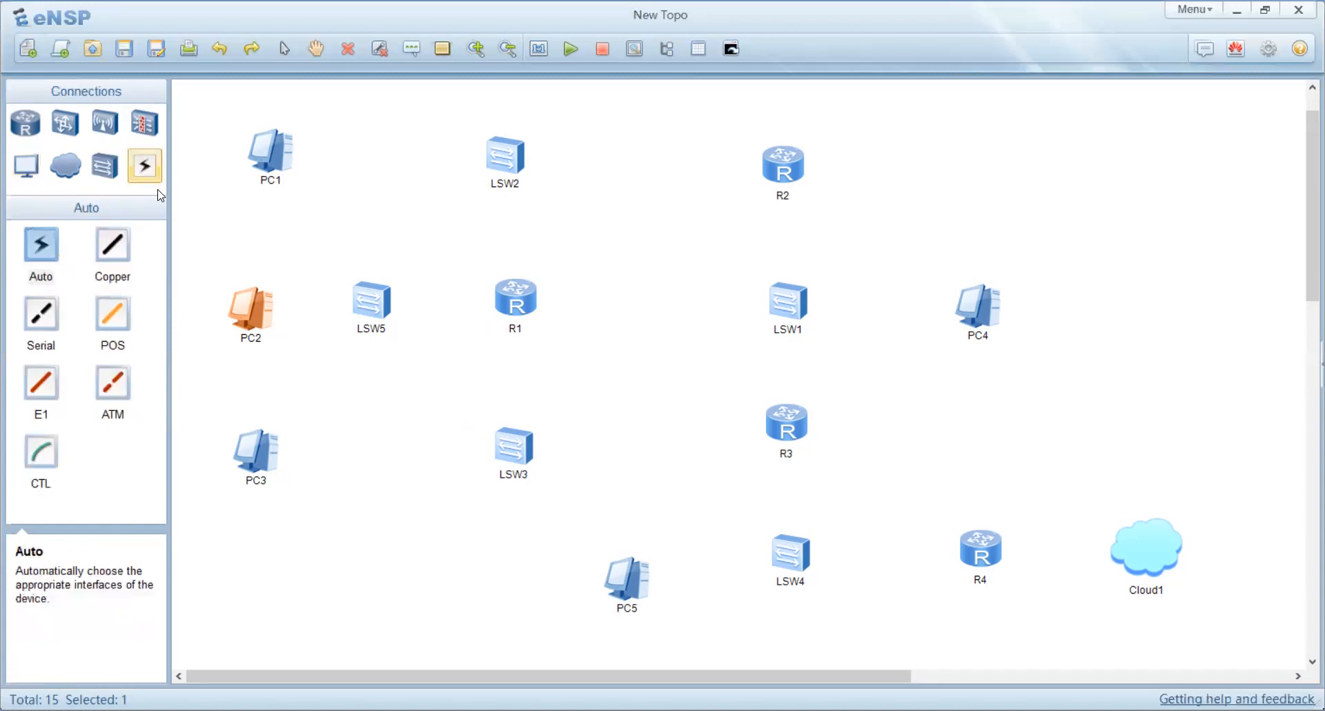
pyautogui.click(113, 245)
pyautogui.click(287, 157)
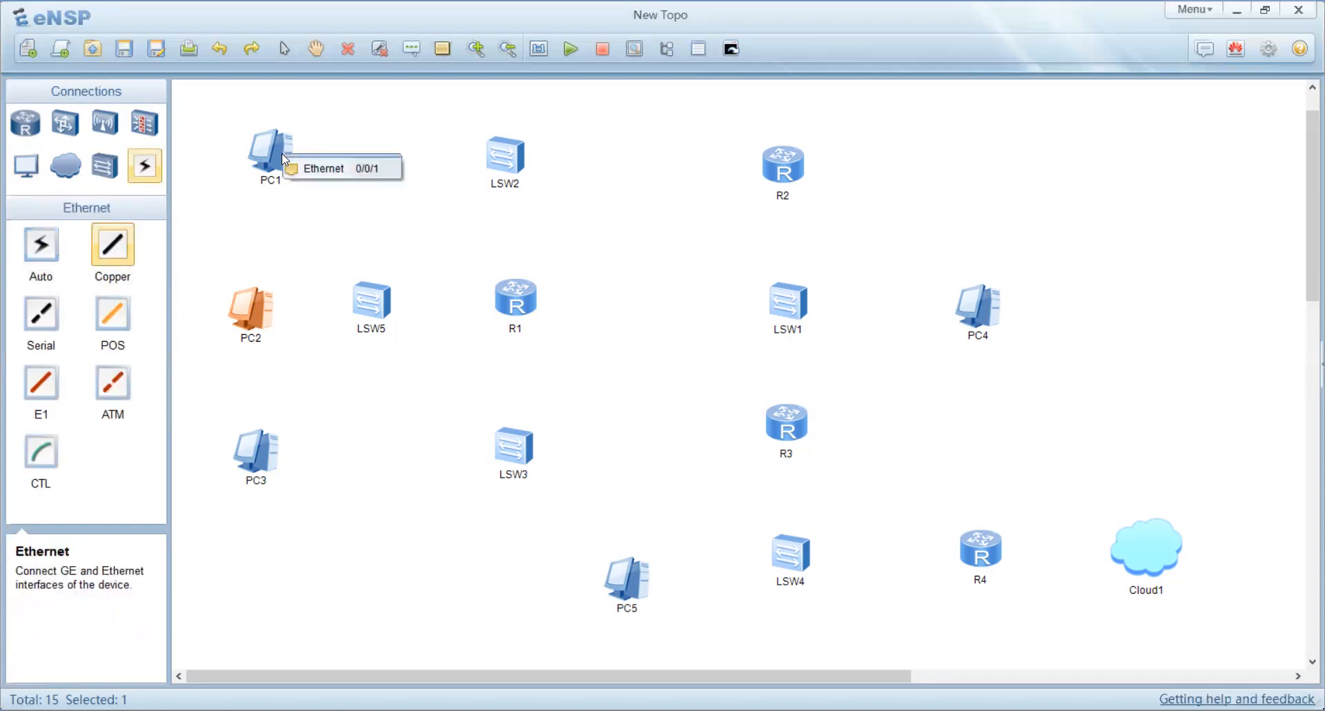
pyautogui.click(323, 169)
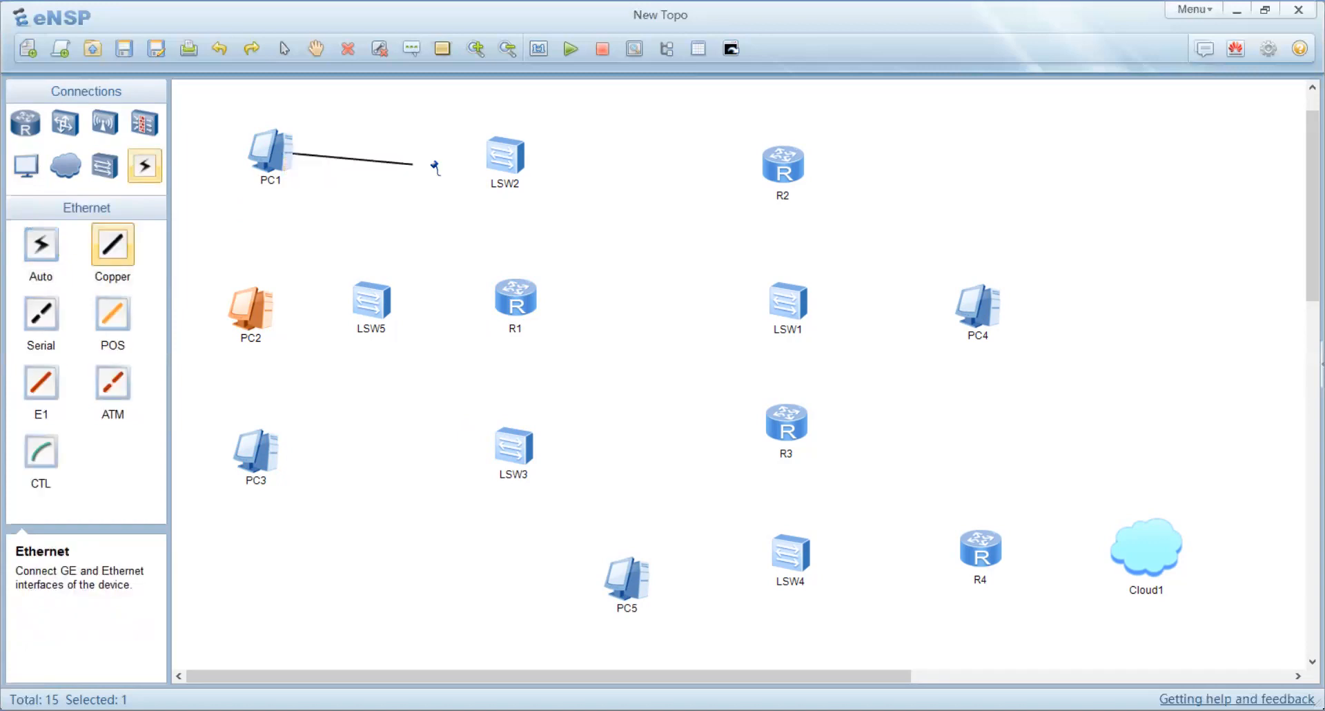
pyautogui.click(495, 154)
pyautogui.click(554, 167)
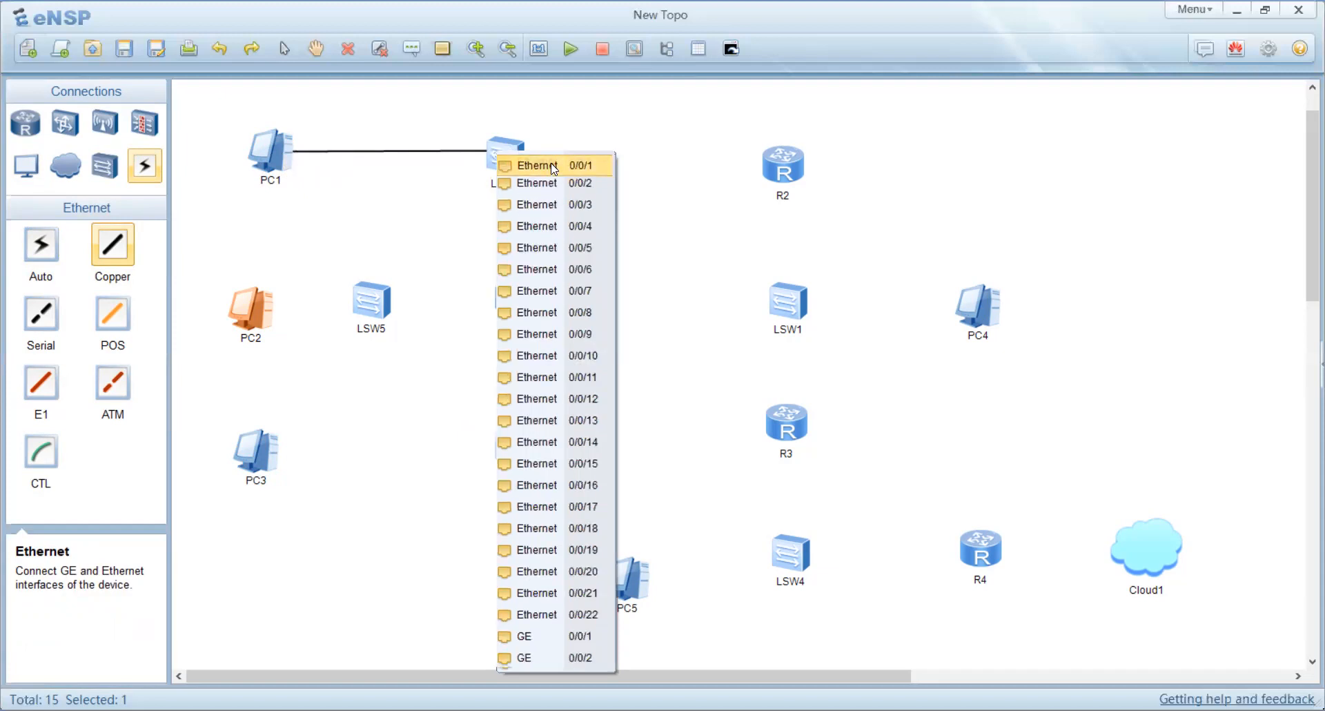
# Step: Connect PC2's Ethernet 0/0/1 to LSW5's Ethernet 0/0/1 with a Copper cable
pyautogui.click(255, 316)
pyautogui.click(301, 331)
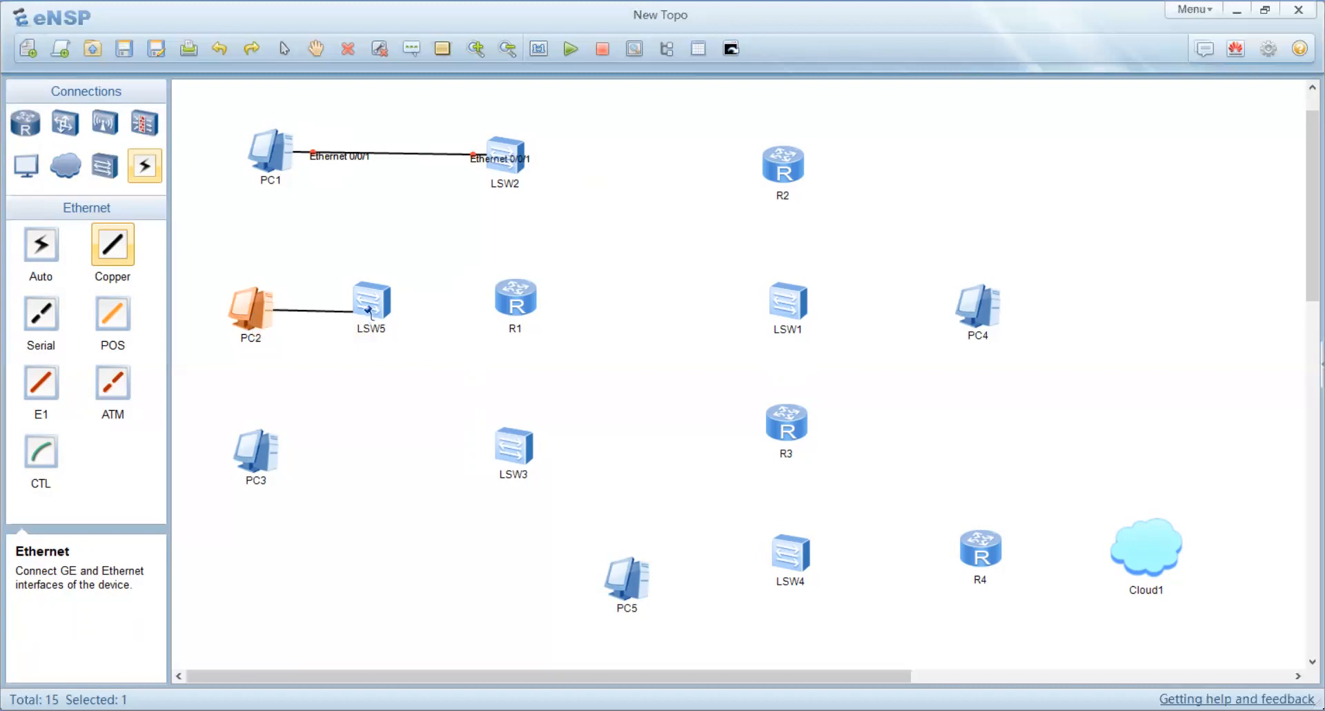
pyautogui.click(375, 307)
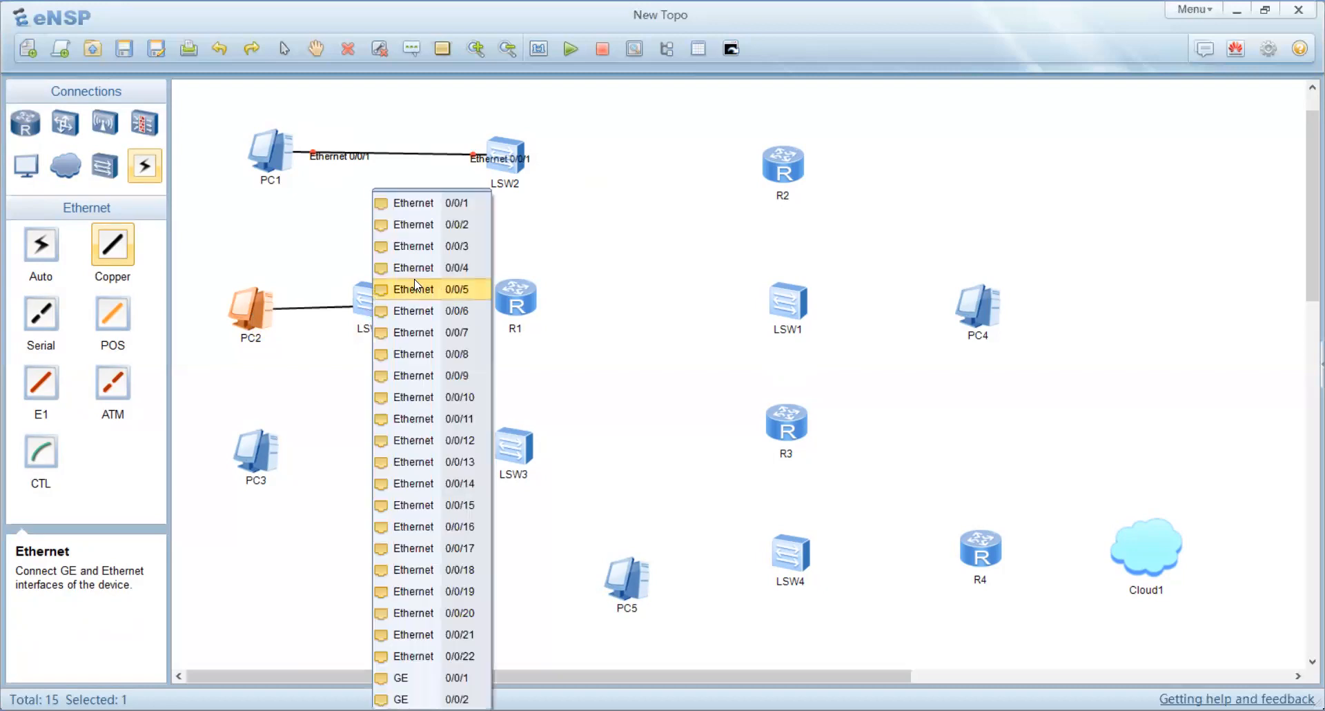
pyautogui.click(423, 203)
# Step: Connect PC3's Ethernet 0/0/1 to LSW3's Ethernet 0/0/1 with a Copper cable
pyautogui.click(264, 464)
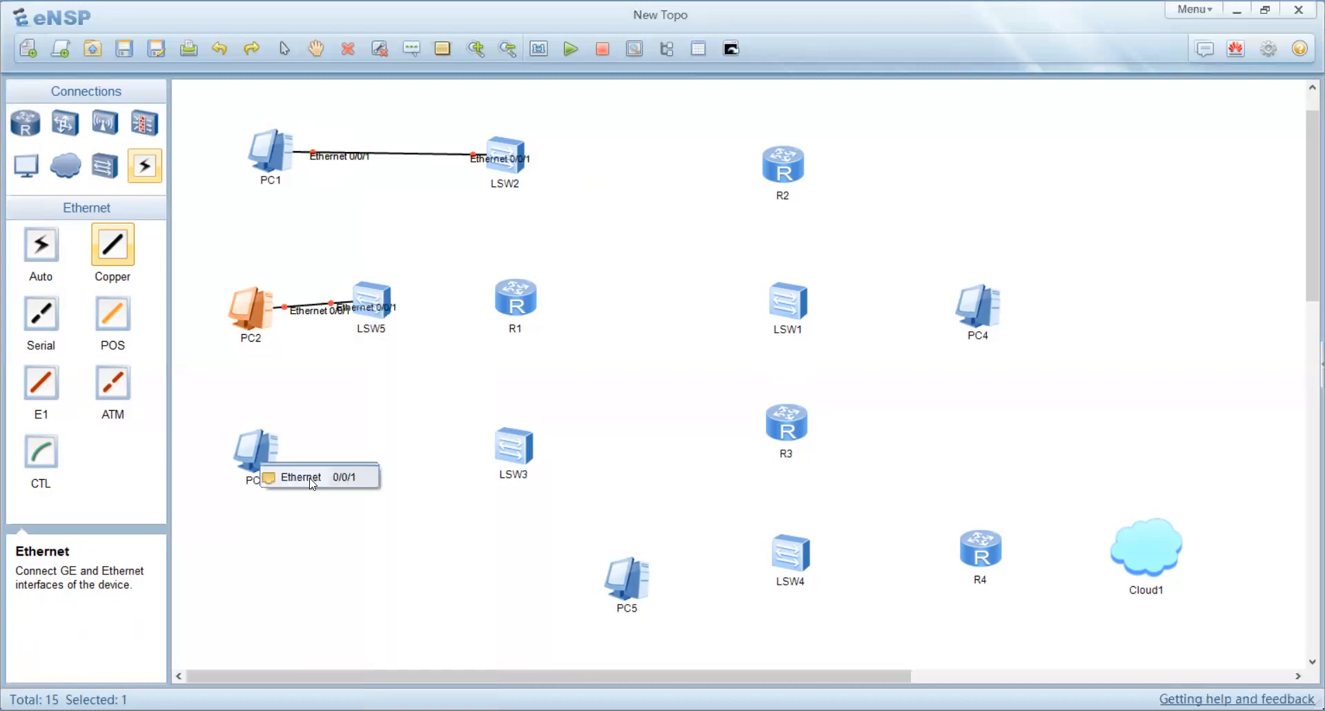
pyautogui.click(307, 473)
pyautogui.click(502, 454)
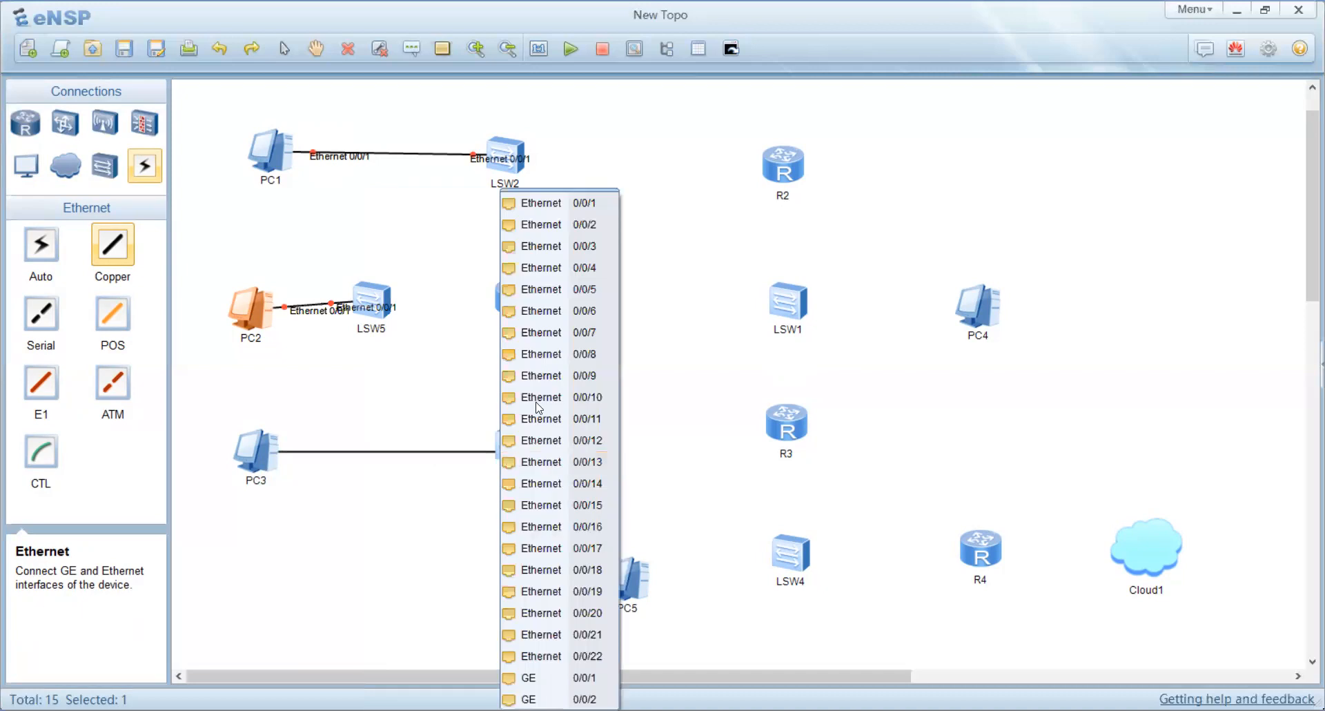
pyautogui.click(555, 206)
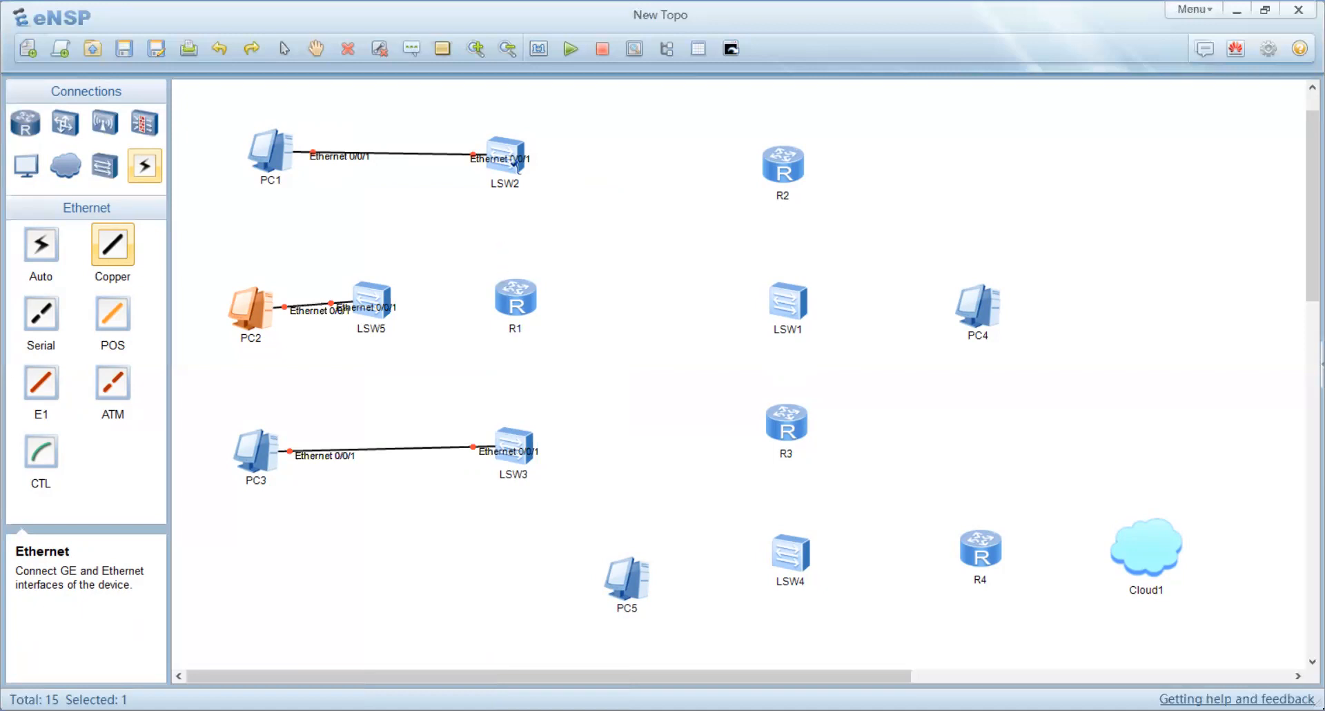
# Step: Connect LSW2's Ethernet 0/0/2 to R1's Ethernet 0/0/0 with a Copper cable
pyautogui.click(513, 172)
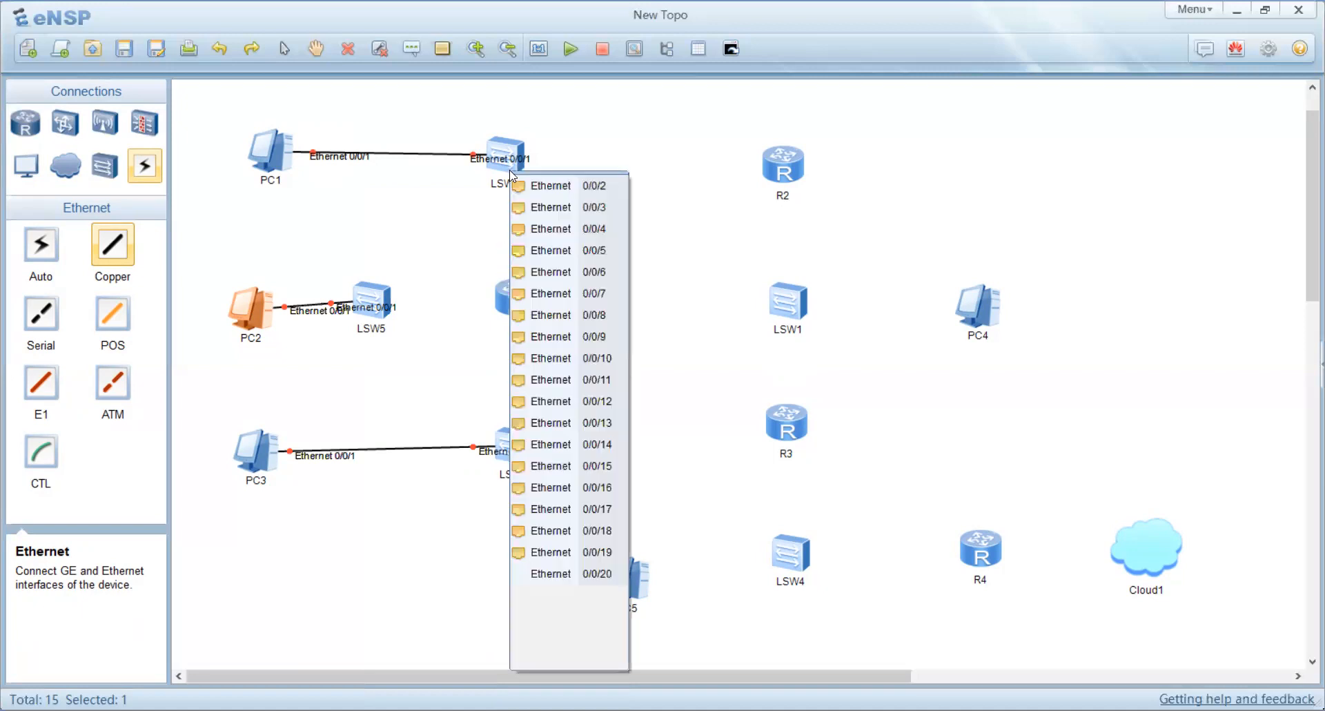
pyautogui.click(590, 186)
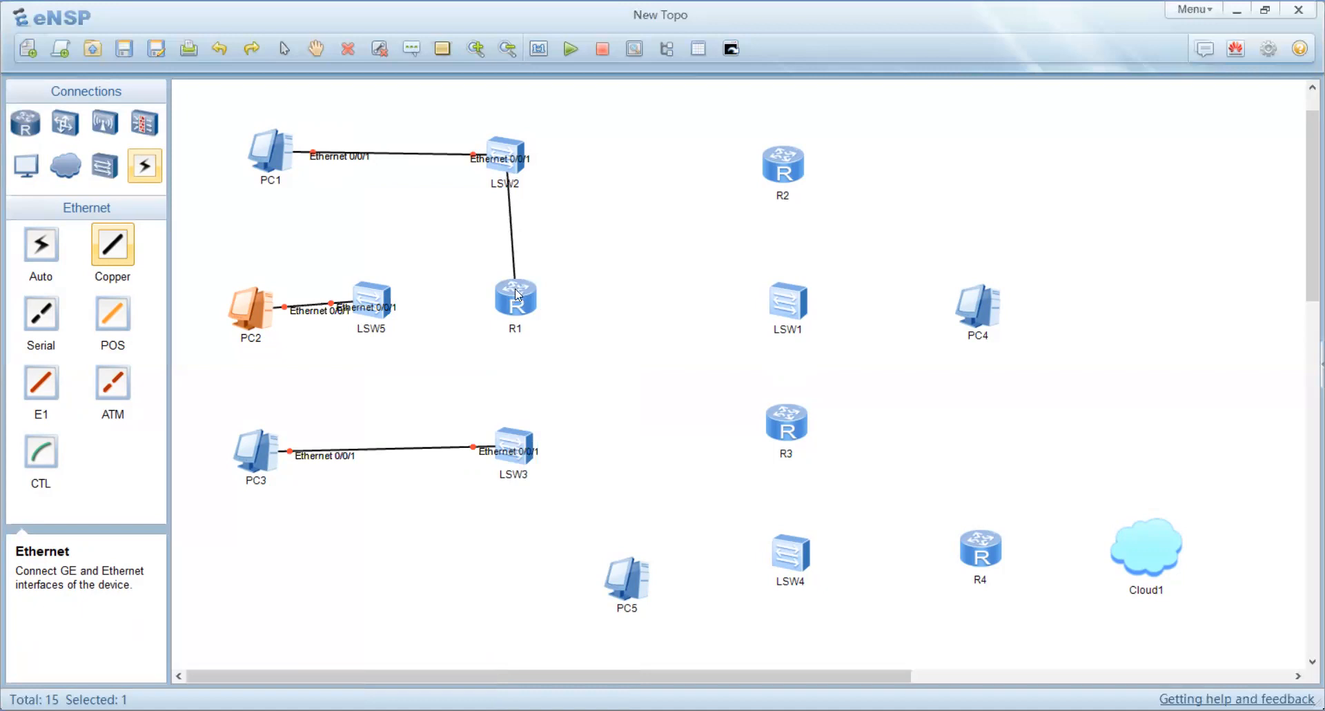
pyautogui.click(518, 294)
pyautogui.click(539, 305)
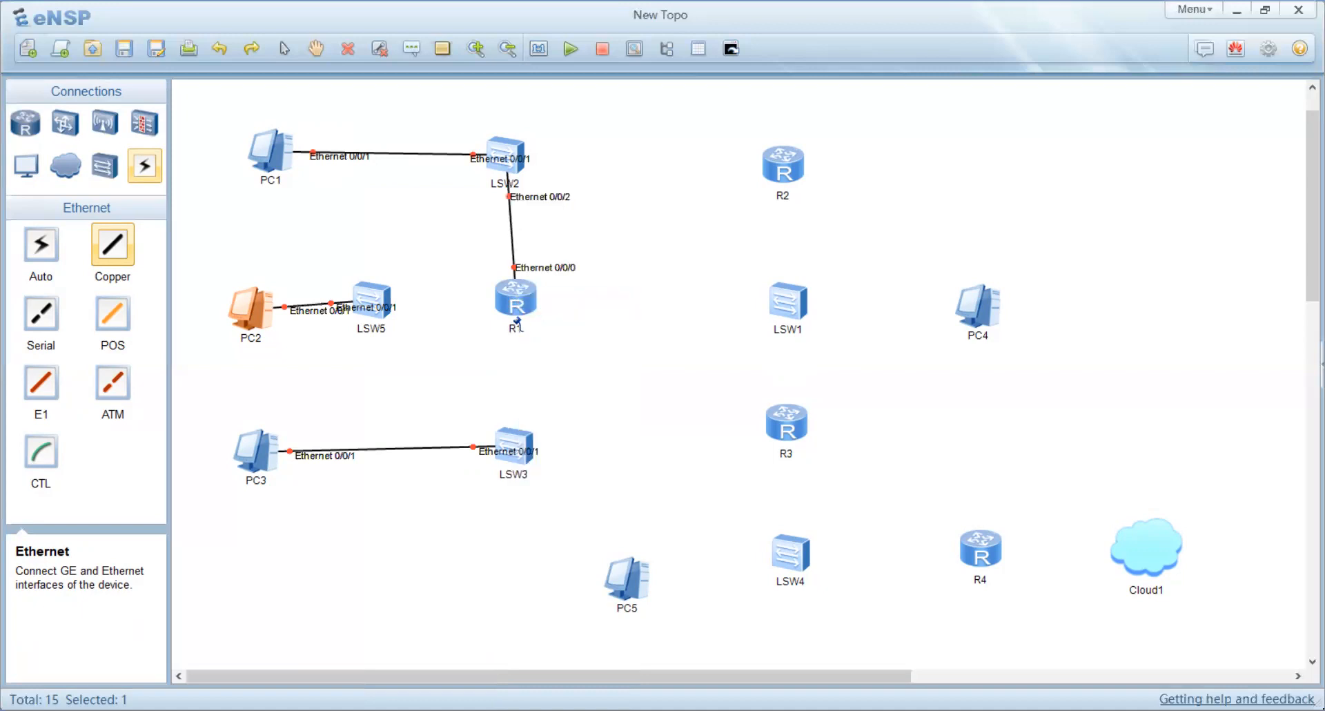
# Step: Connect R1's Ethernet 0/0/1 to LSW3's Ethernet 0/0/2 with a Copper cable
pyautogui.click(516, 321)
pyautogui.click(532, 330)
pyautogui.click(518, 435)
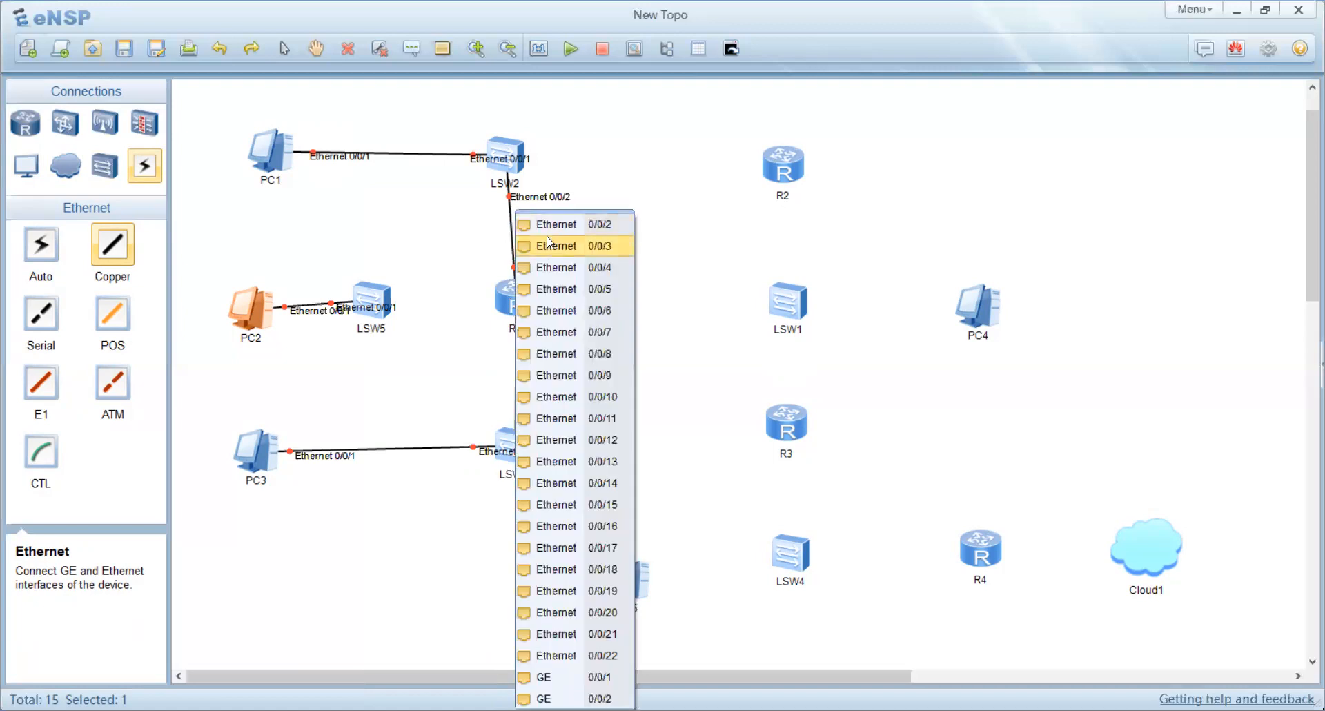
pyautogui.click(550, 226)
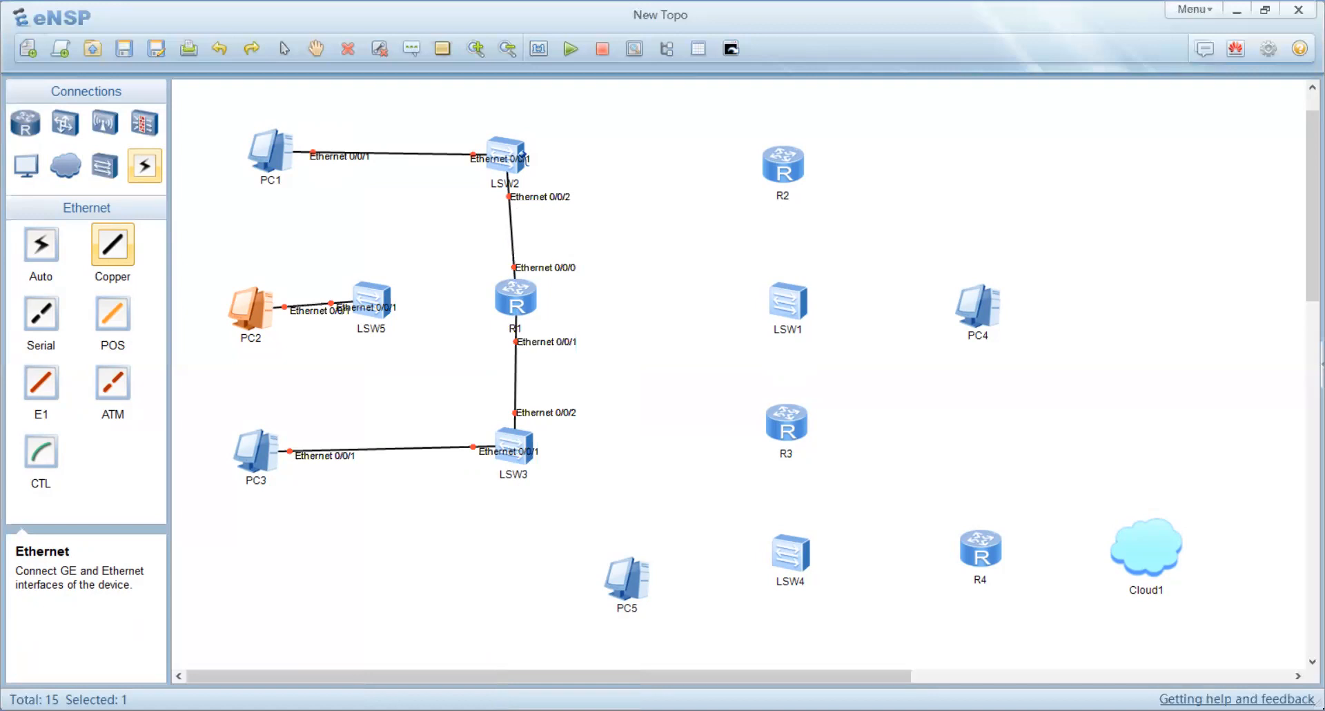
# Step: Connect LSW2's Ethernet 0/0/3 to R2's Ethernet 0/0/0 with a Copper cable
pyautogui.click(523, 159)
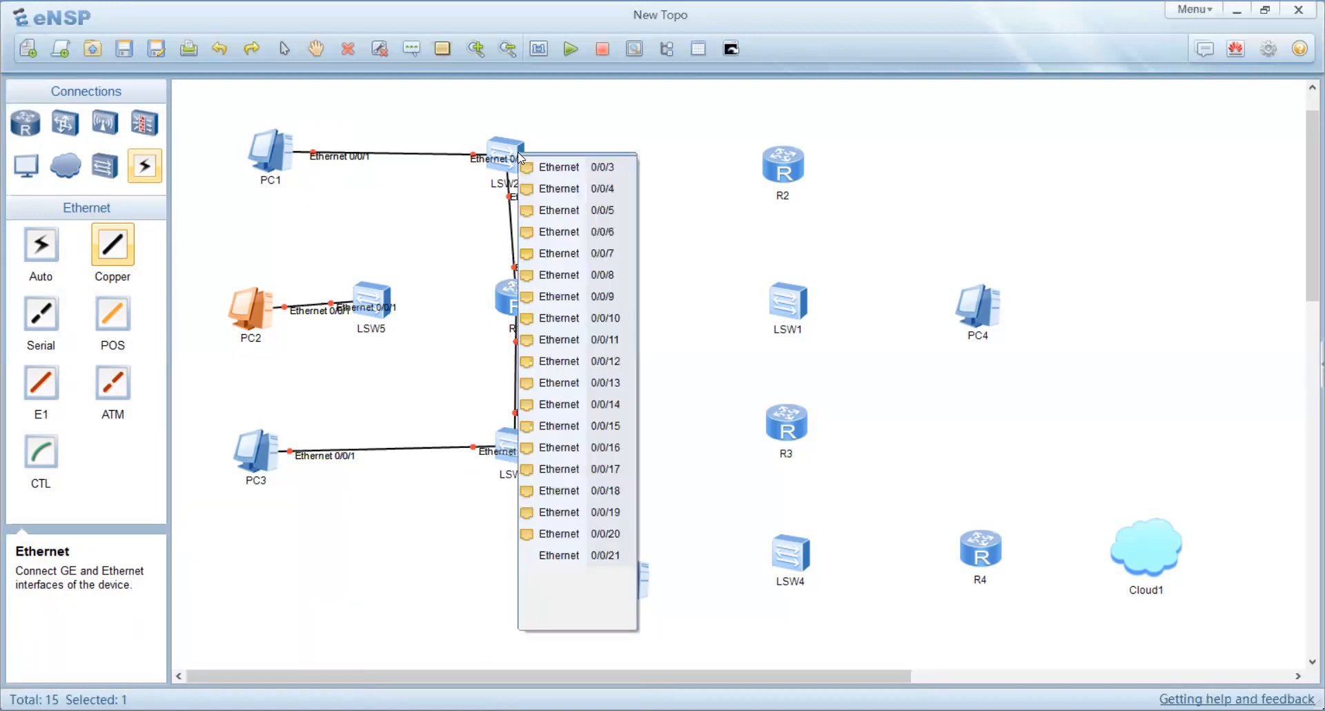
pyautogui.click(559, 165)
pyautogui.click(771, 162)
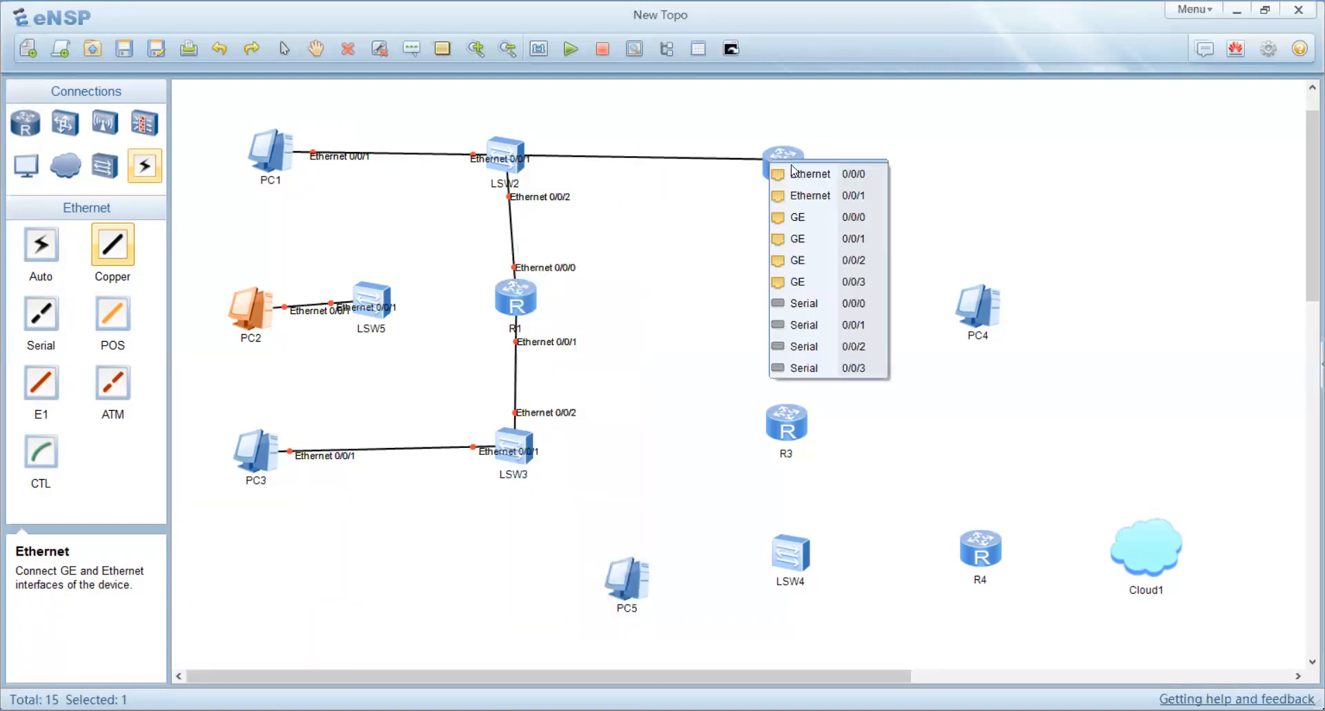
pyautogui.click(804, 176)
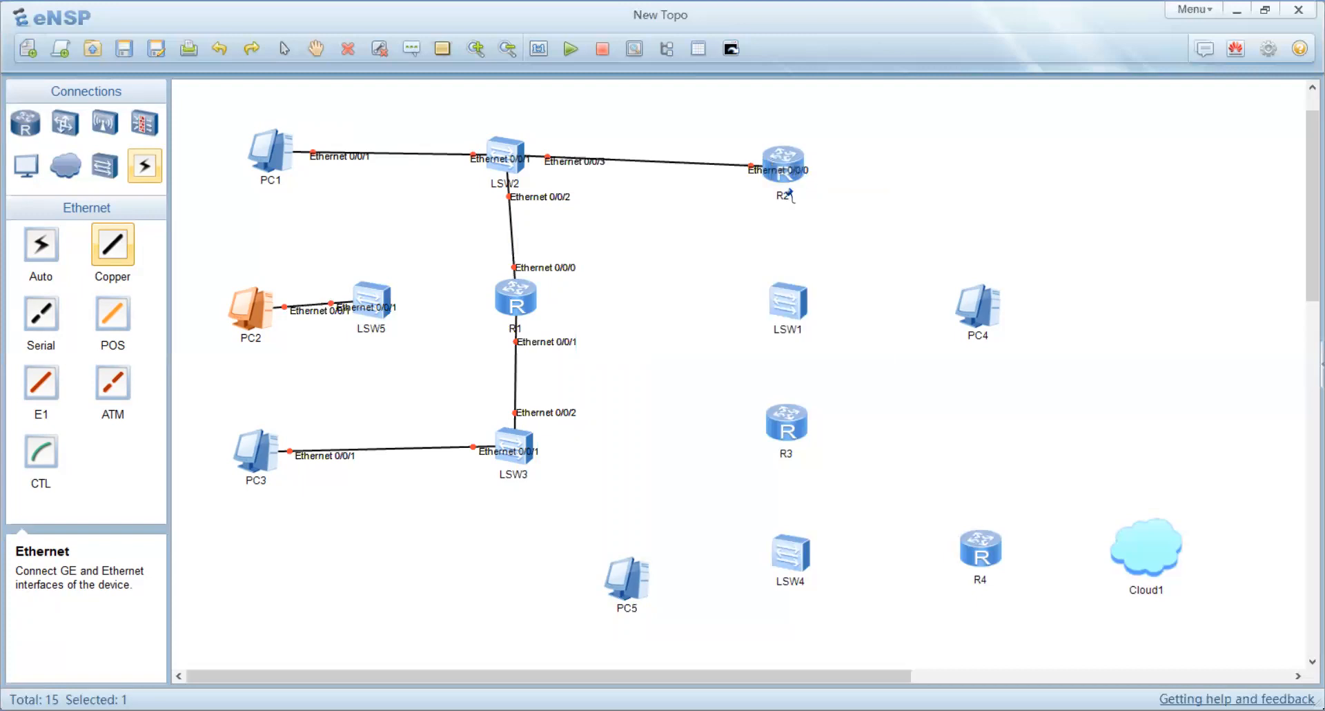
# Step: Connect R2's Ethernet 0/0/1 to LSW1's Ethernet 0/0/1 with a Copper cable
pyautogui.click(785, 187)
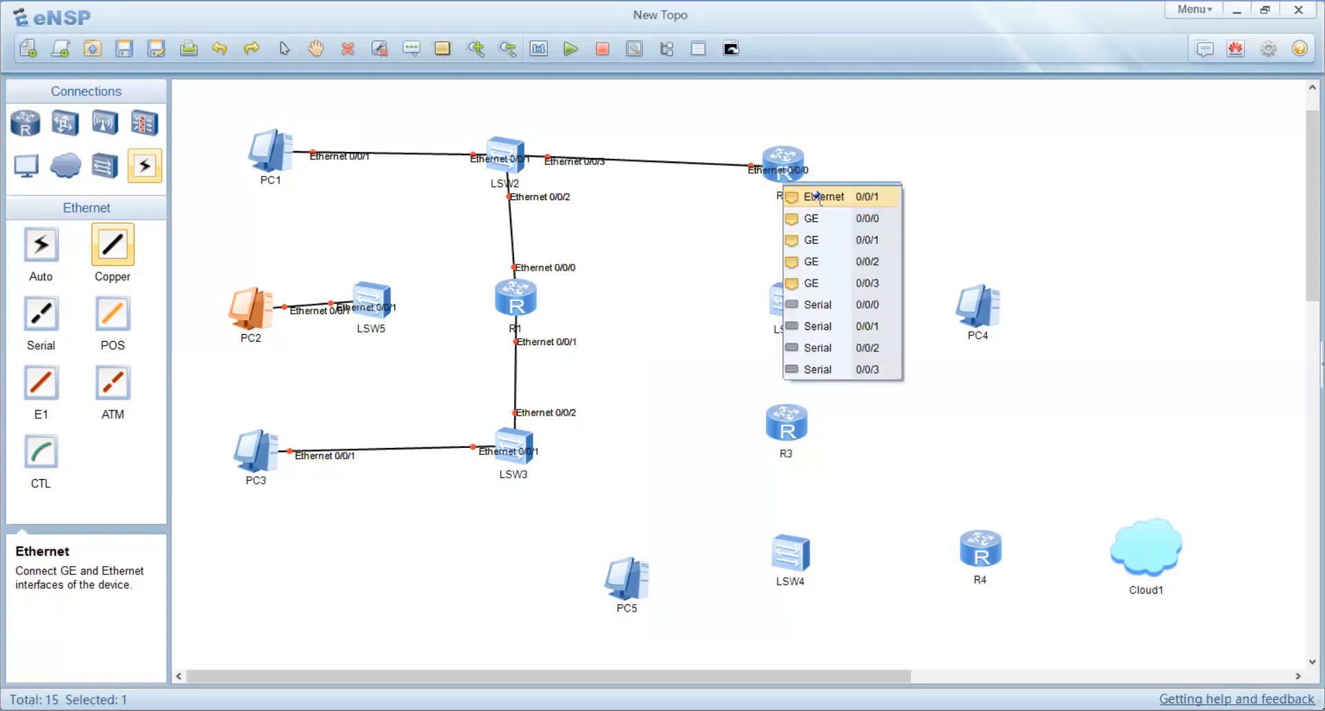
pyautogui.click(816, 197)
pyautogui.click(791, 294)
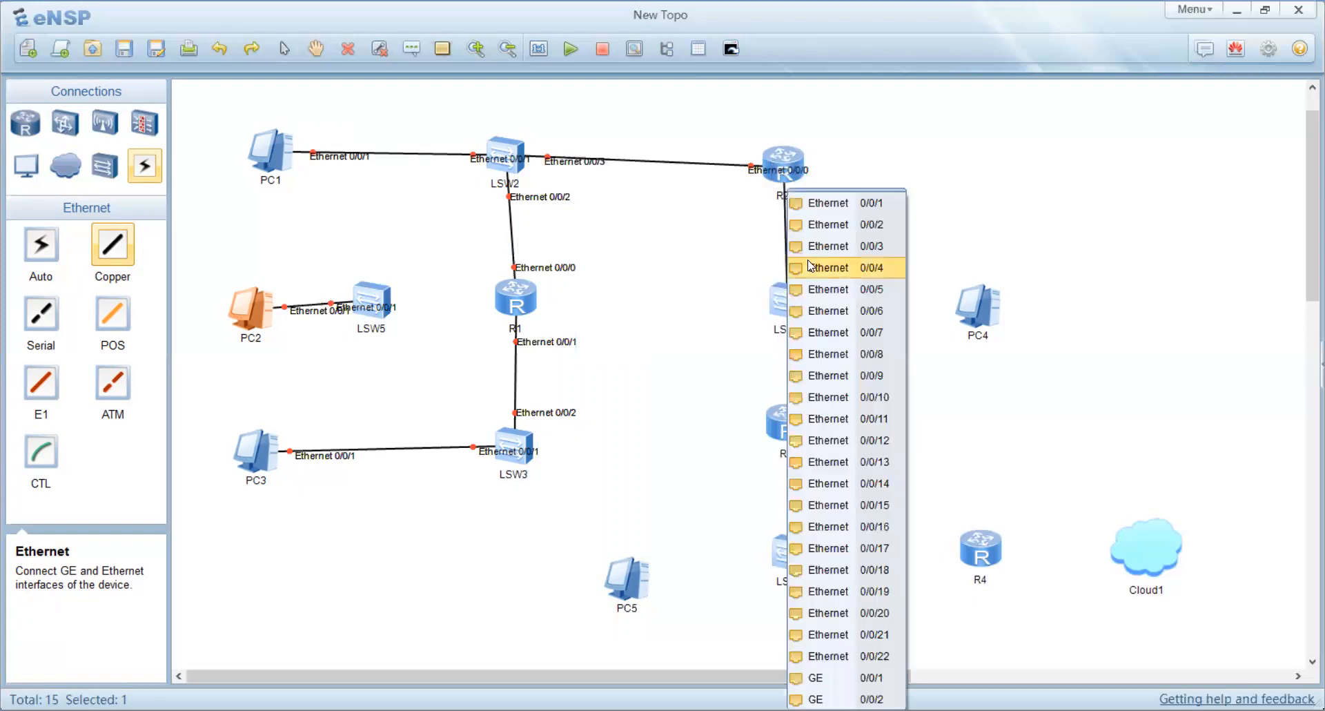
pyautogui.click(828, 204)
# Step: Connect LSW1's Ethernet 0/0/2 to R3's Ethernet 0/0/0 with a Copper cable
pyautogui.click(784, 205)
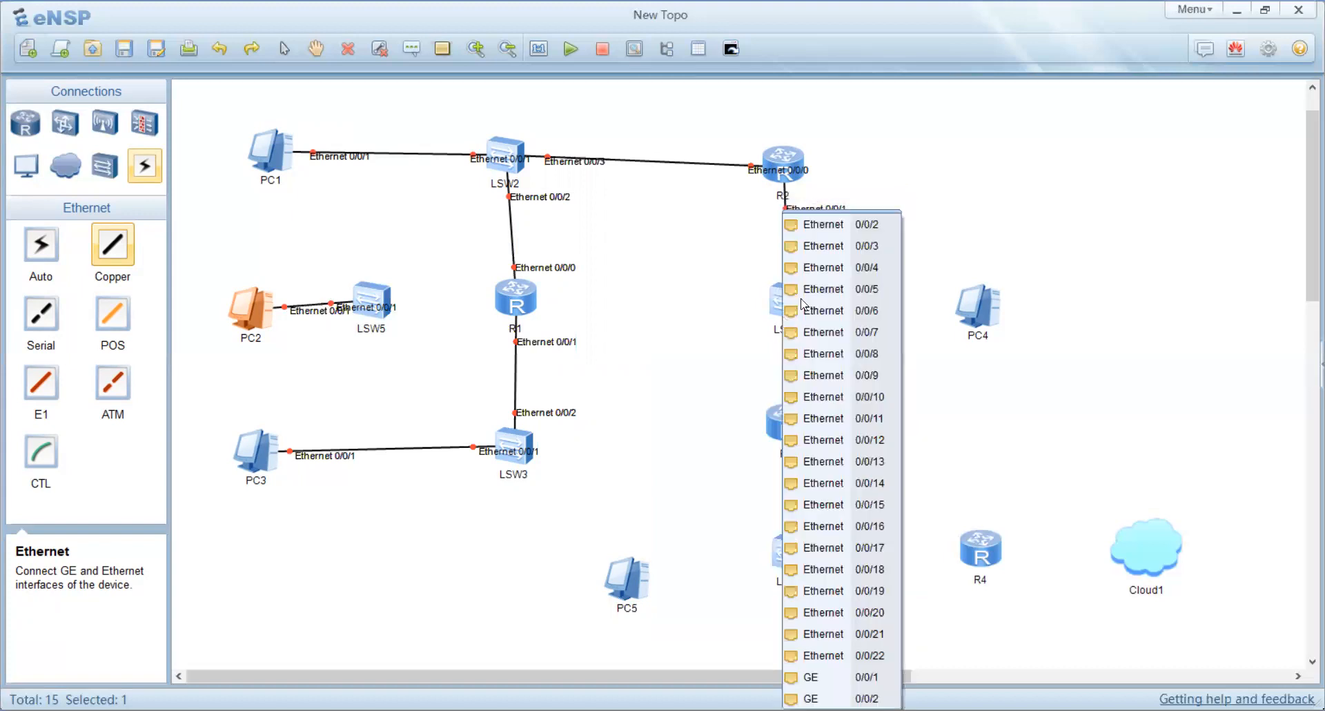
pyautogui.click(820, 225)
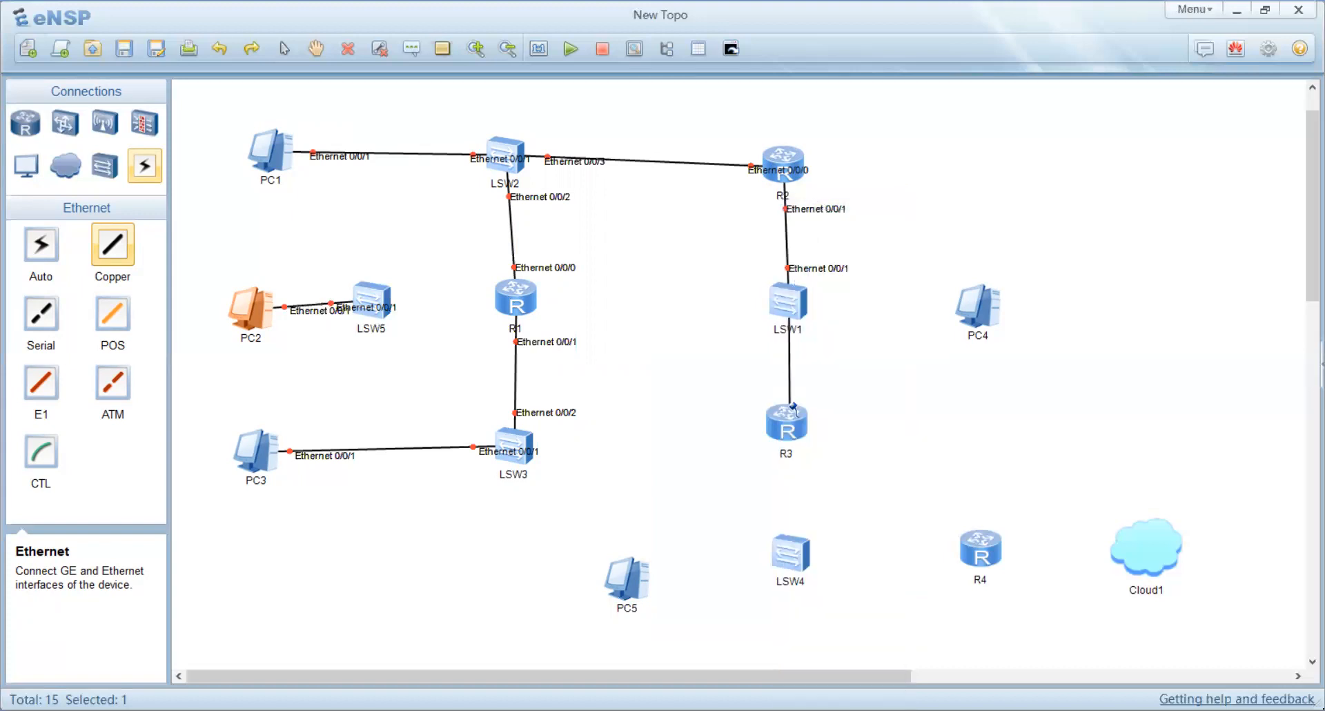
pyautogui.click(789, 409)
pyautogui.click(826, 422)
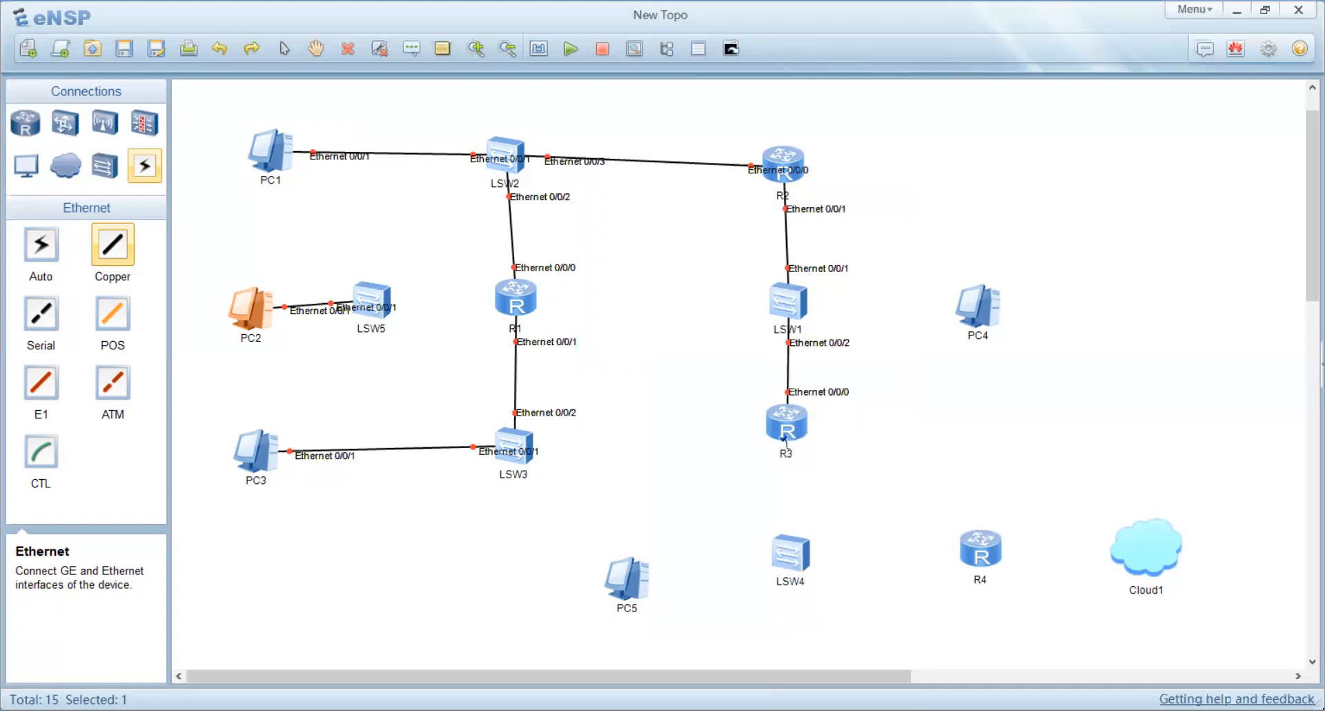
# Step: Connect R3's Ethernet 0/0/1 to LSW4's Ethernet 0/0/1 with a Copper cable
pyautogui.click(783, 439)
pyautogui.click(822, 455)
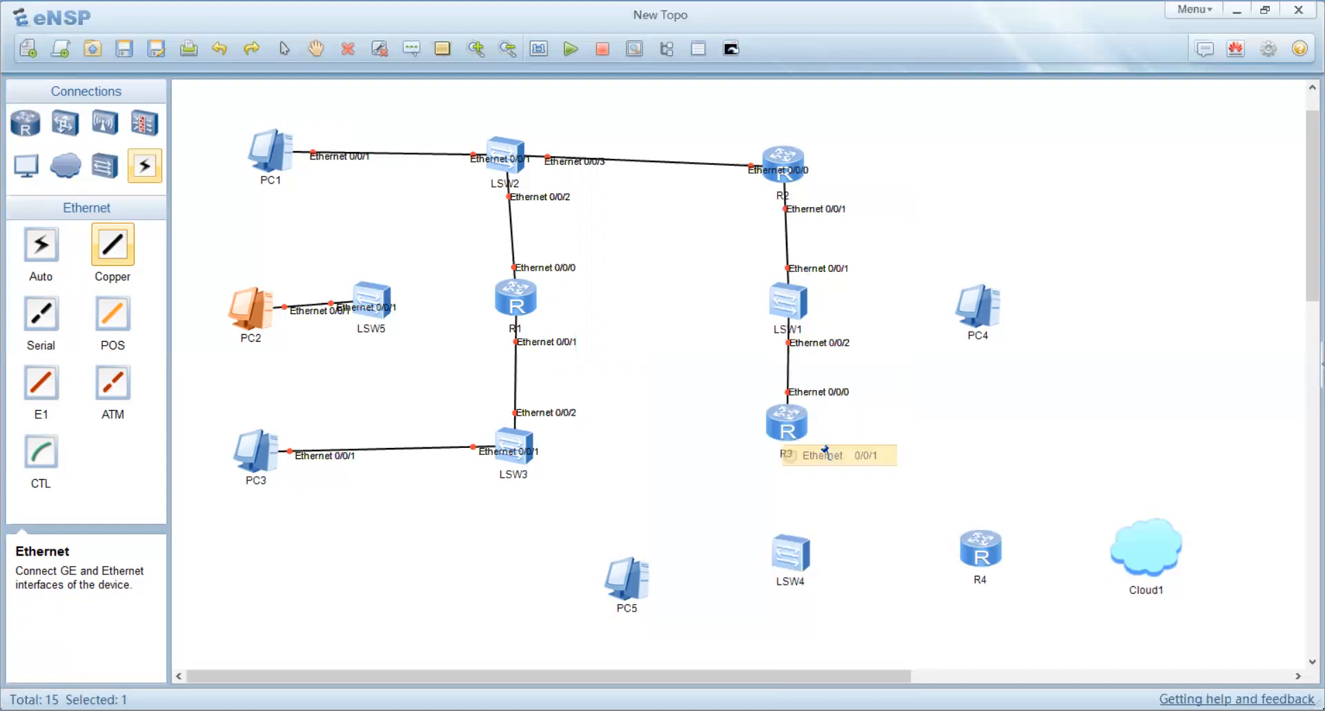
pyautogui.click(791, 555)
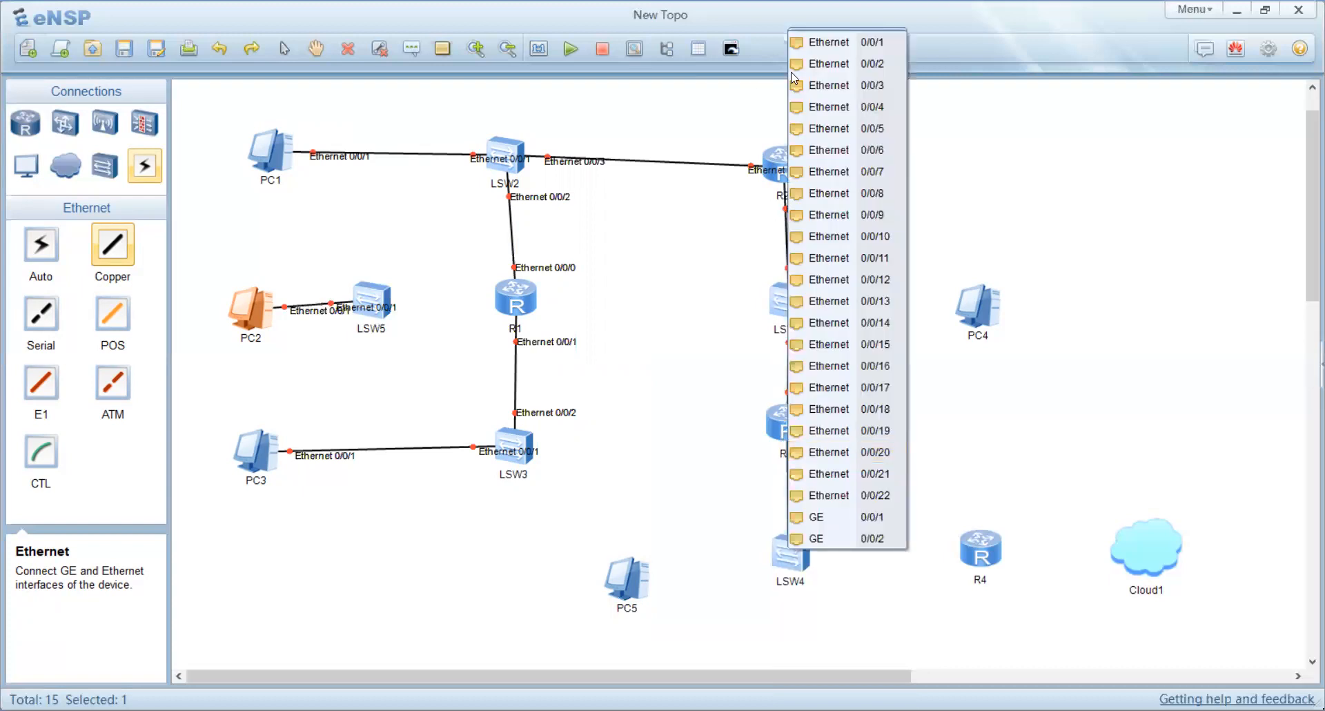
pyautogui.click(822, 40)
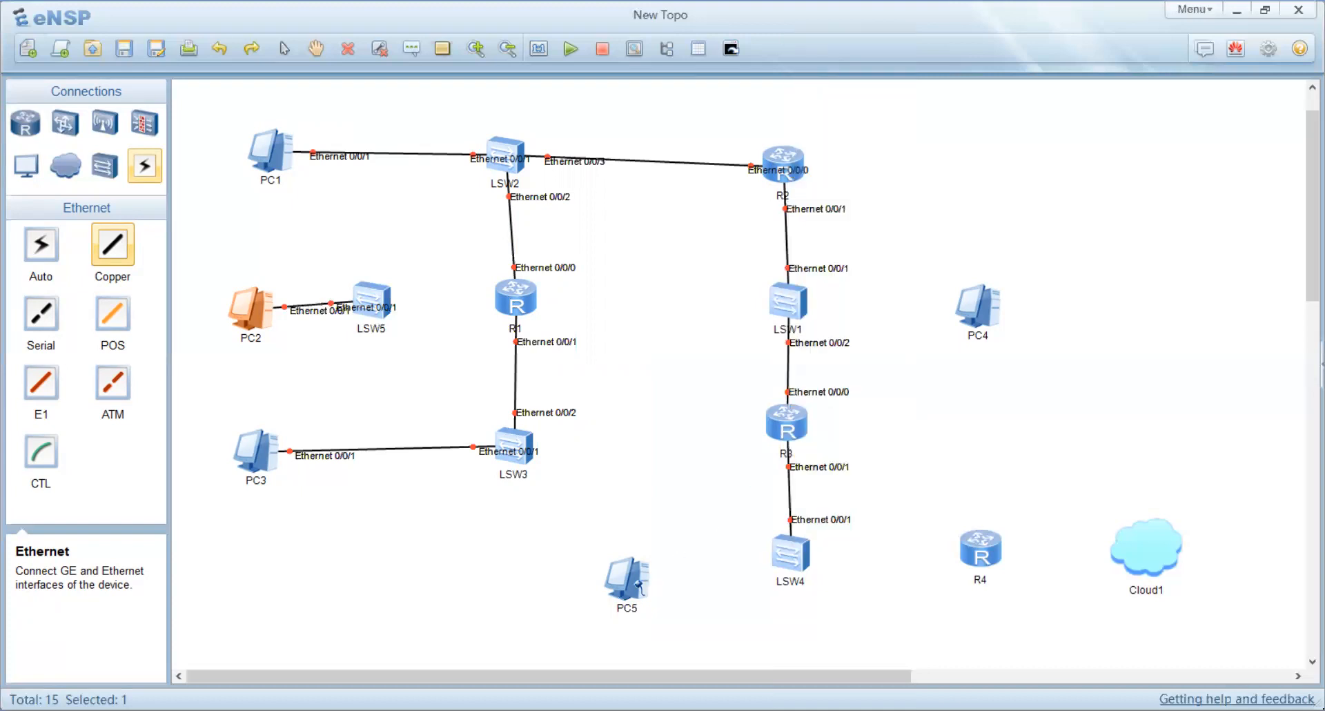
# Step: Connect PC5's Ethernet 0/0/1 to LSW4's Ethernet 0/0/2 with a Copper cable
pyautogui.click(638, 587)
pyautogui.click(690, 598)
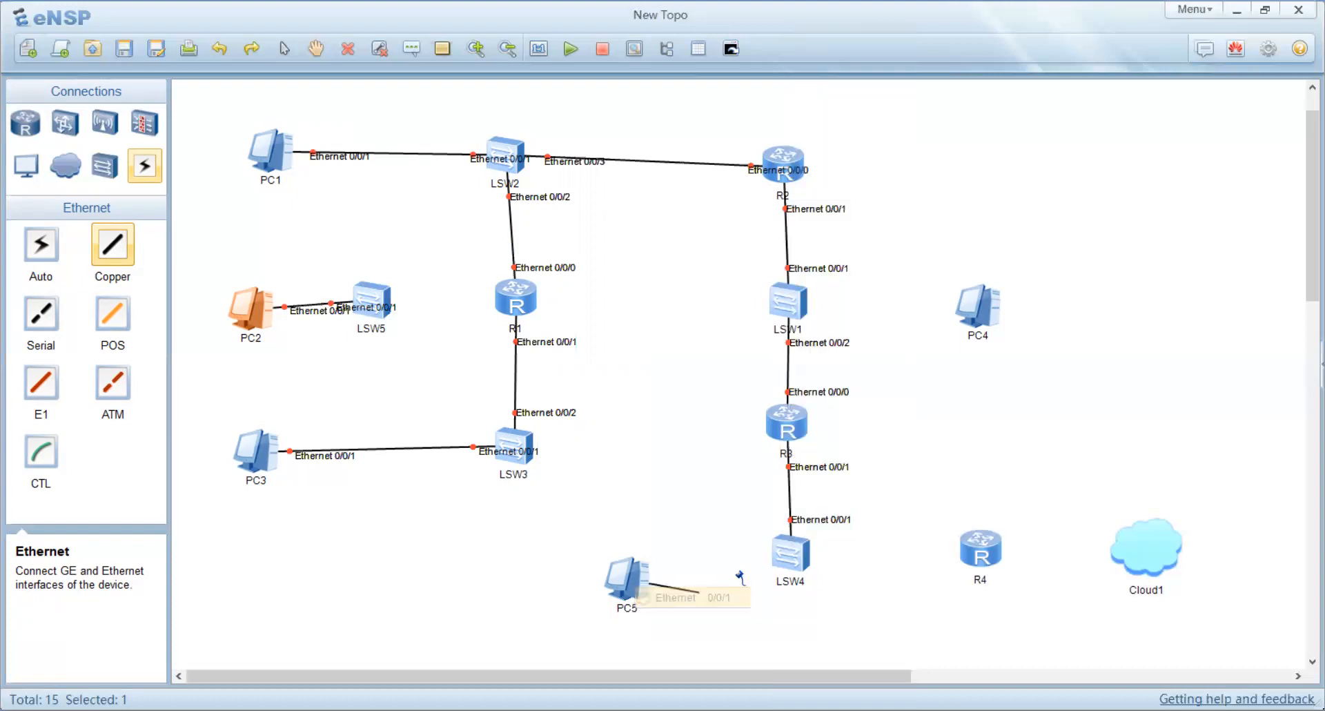
pyautogui.click(783, 557)
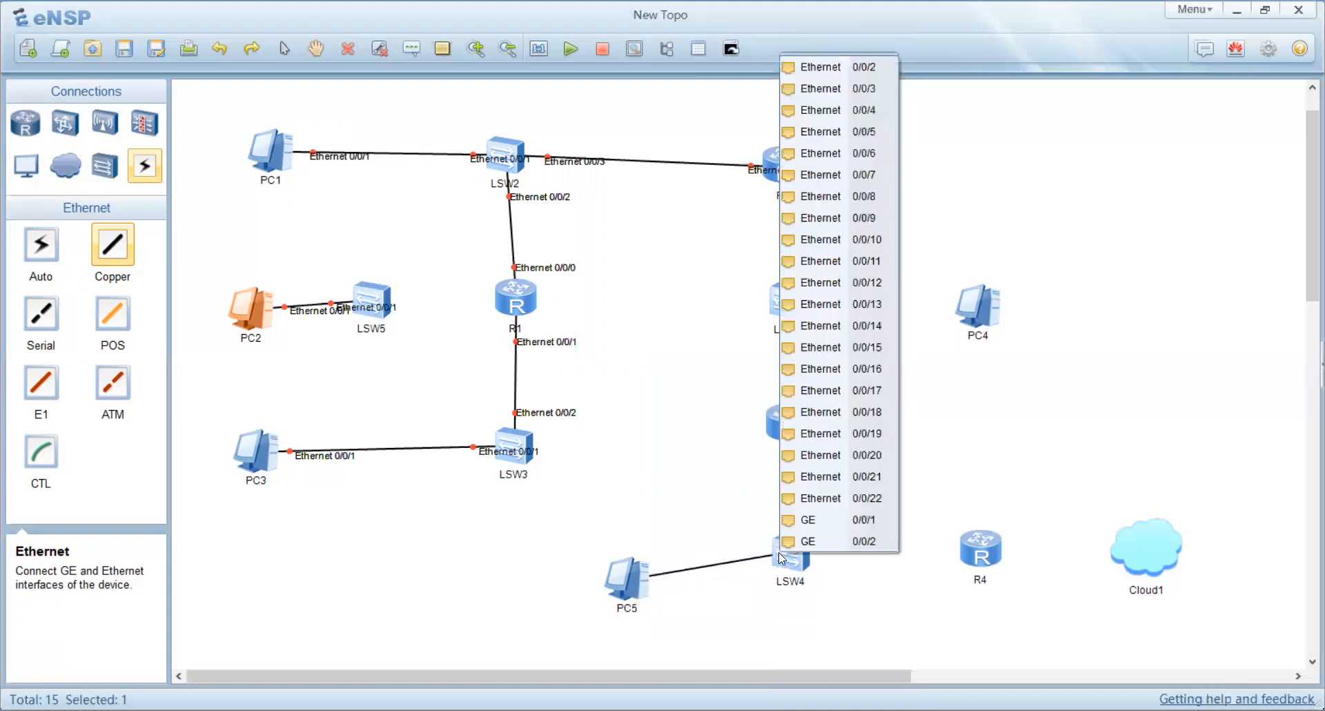
pyautogui.click(866, 67)
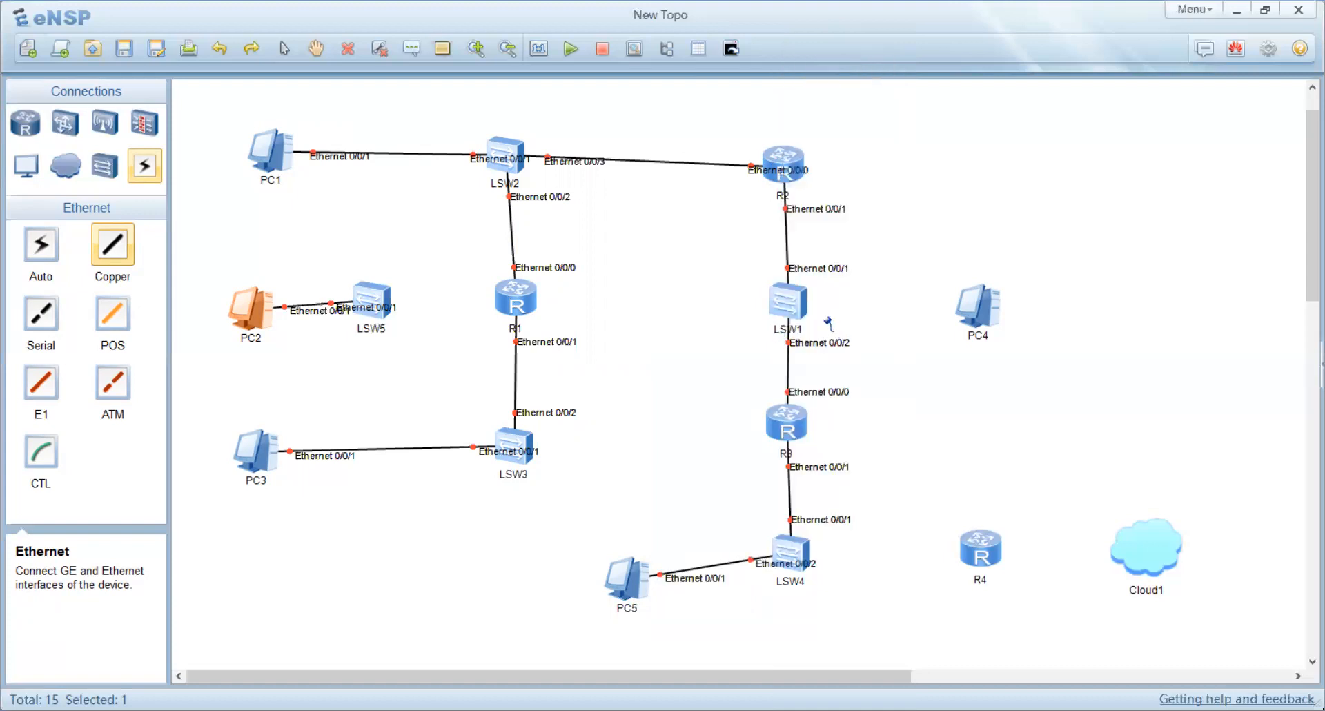
# Step: Connect LSW1's Ethernet 0/0/3 to PC4's Ethernet 0/0/1 with a Copper cable
pyautogui.click(796, 309)
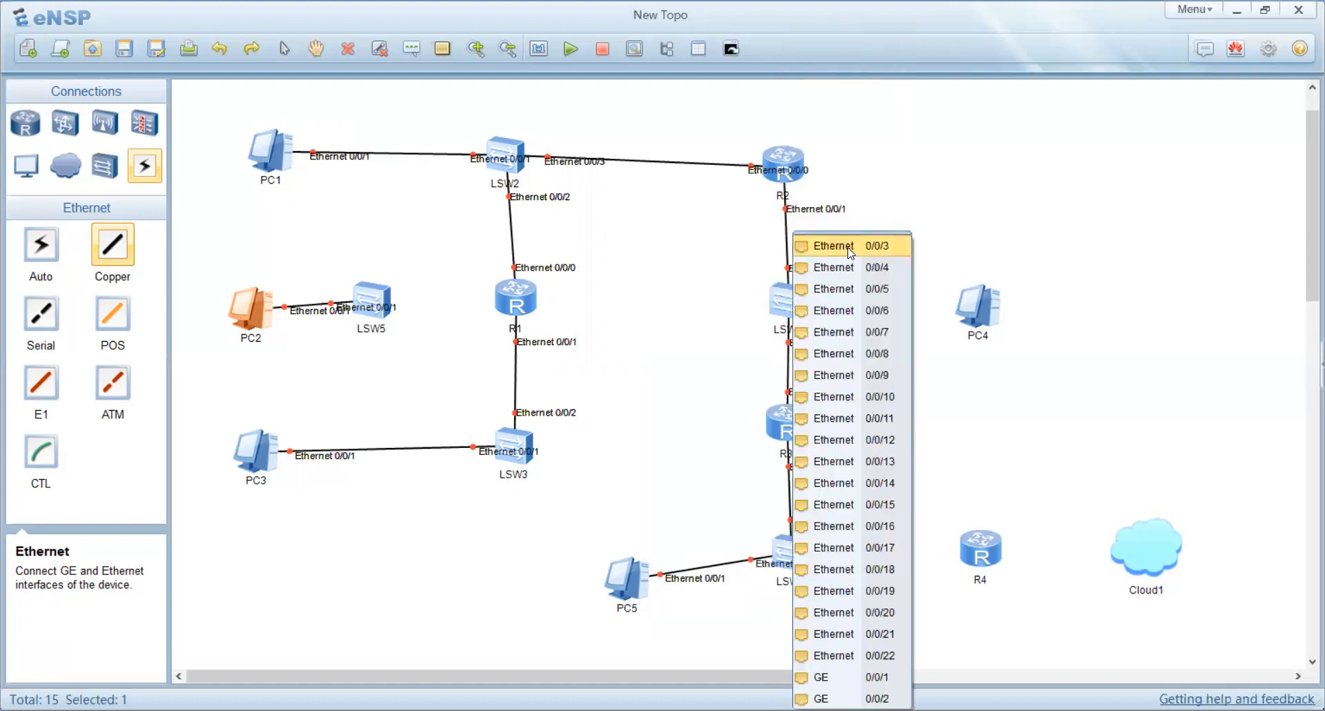
pyautogui.click(851, 246)
pyautogui.click(973, 307)
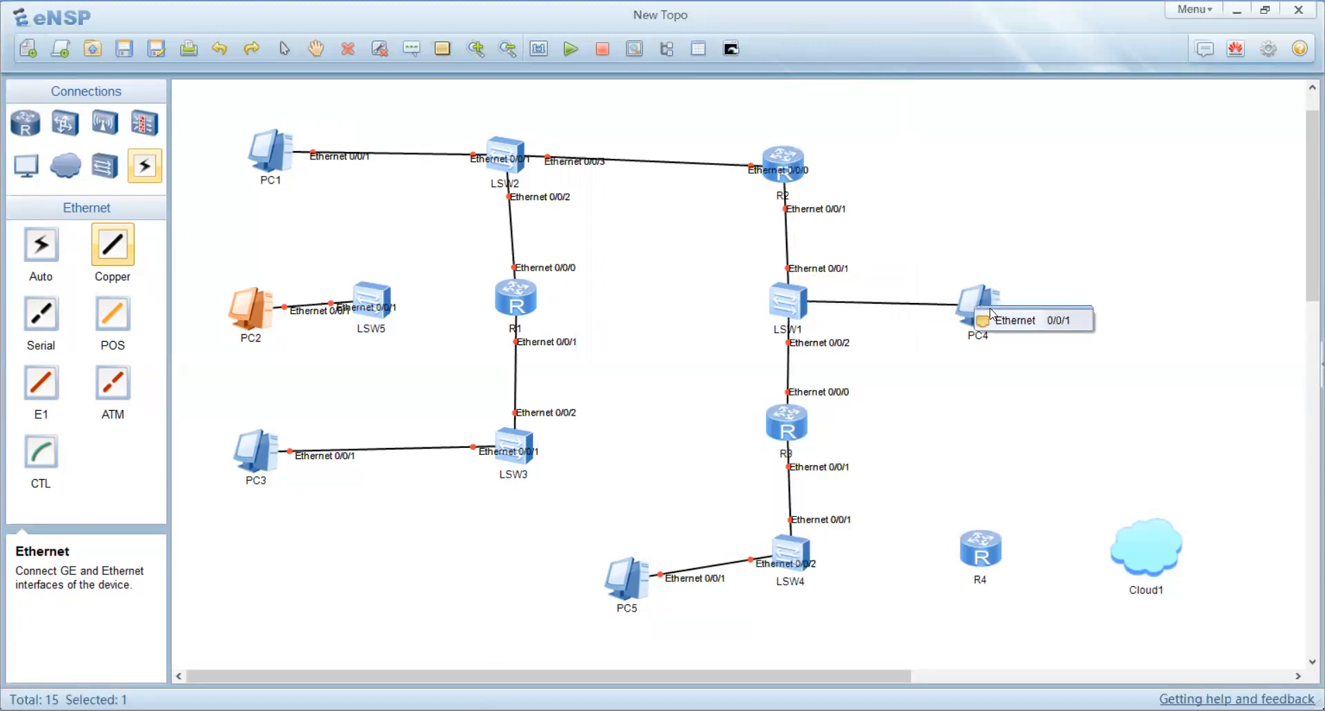
pyautogui.click(1023, 321)
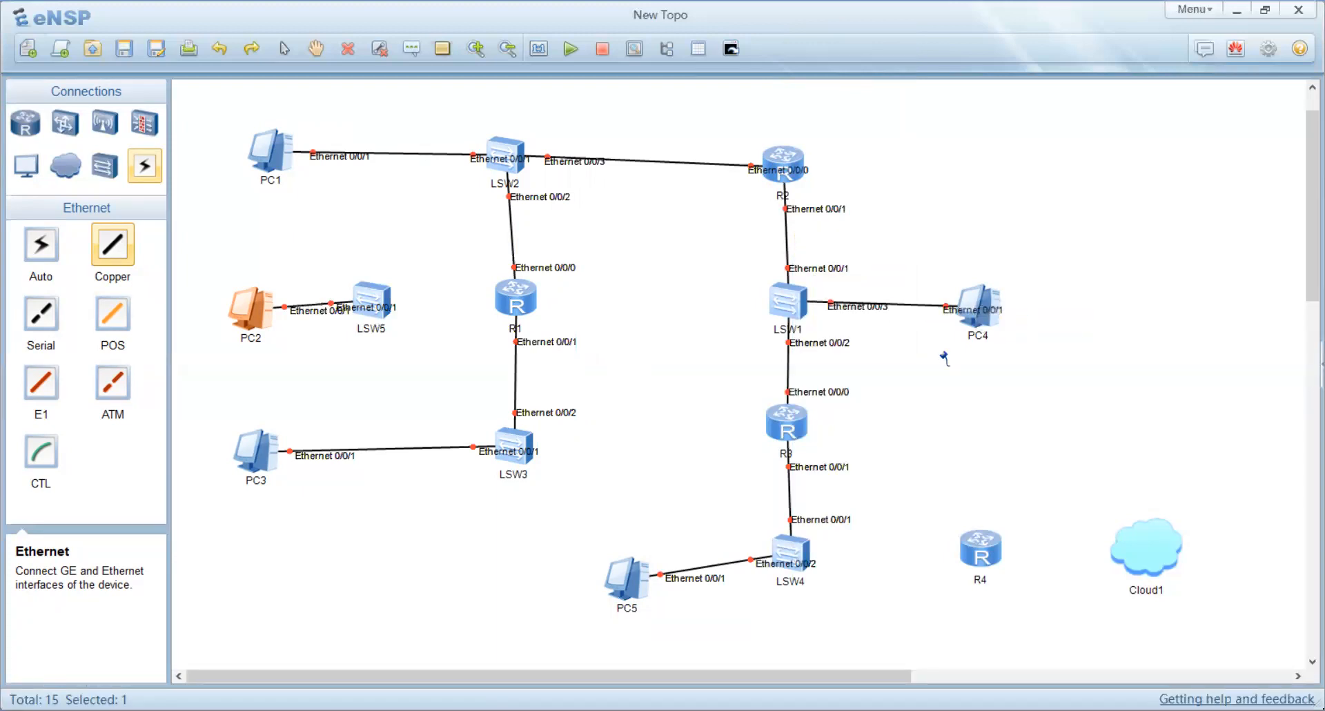
# Step: Connect LSW4's Ethernet 0/0/3 to R4's Ethernet 0/0/0 with a Copper cable
pyautogui.click(805, 553)
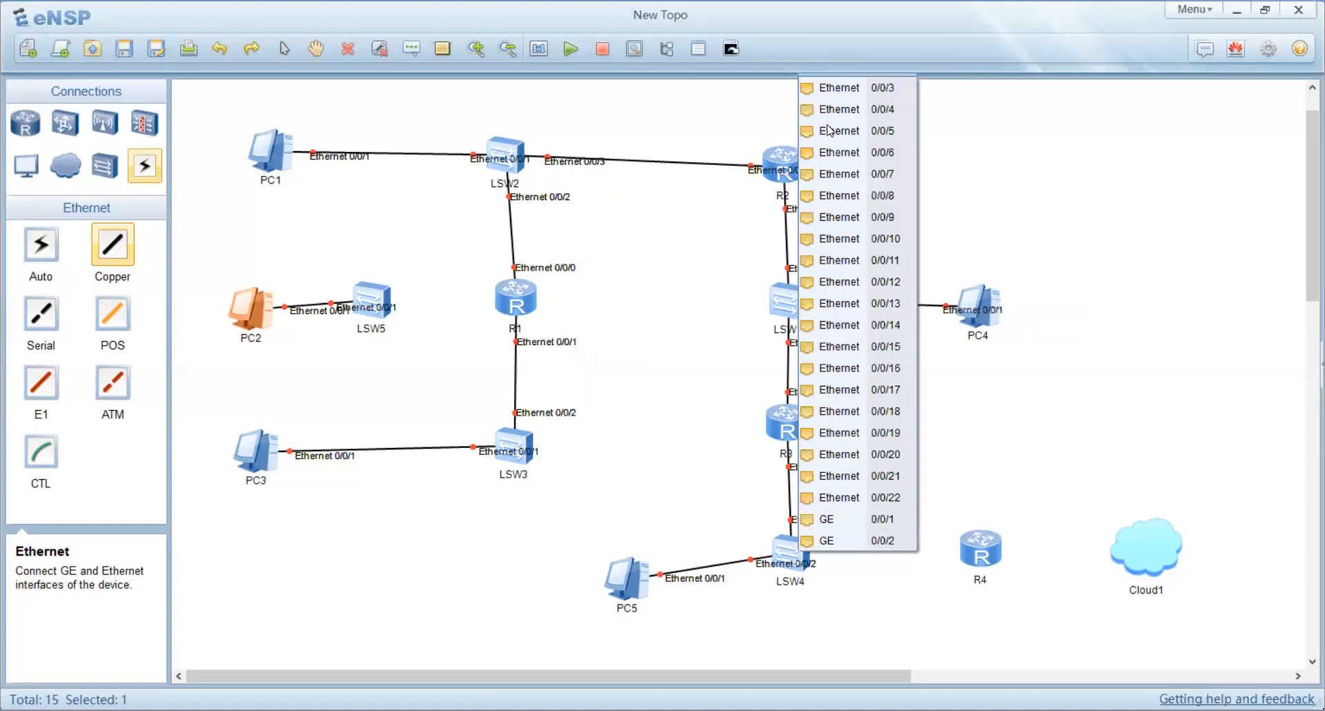
pyautogui.click(838, 90)
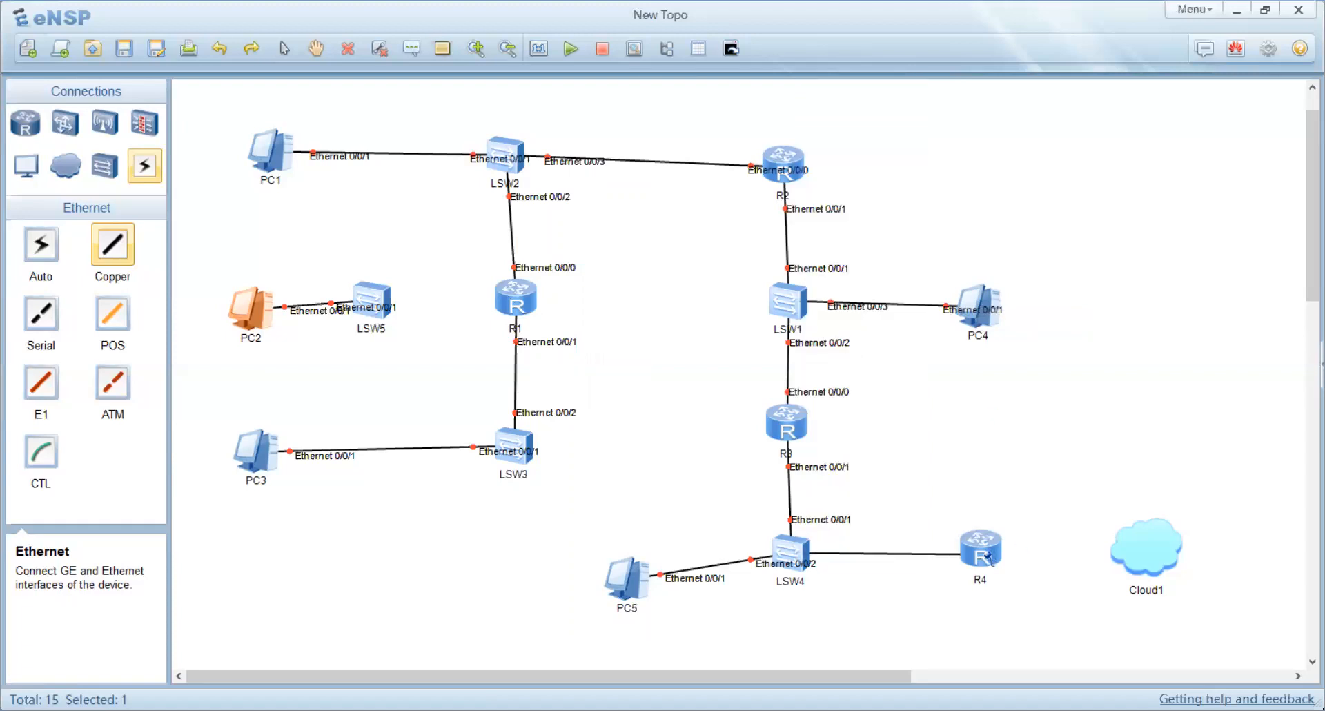
pyautogui.click(988, 556)
pyautogui.click(1033, 349)
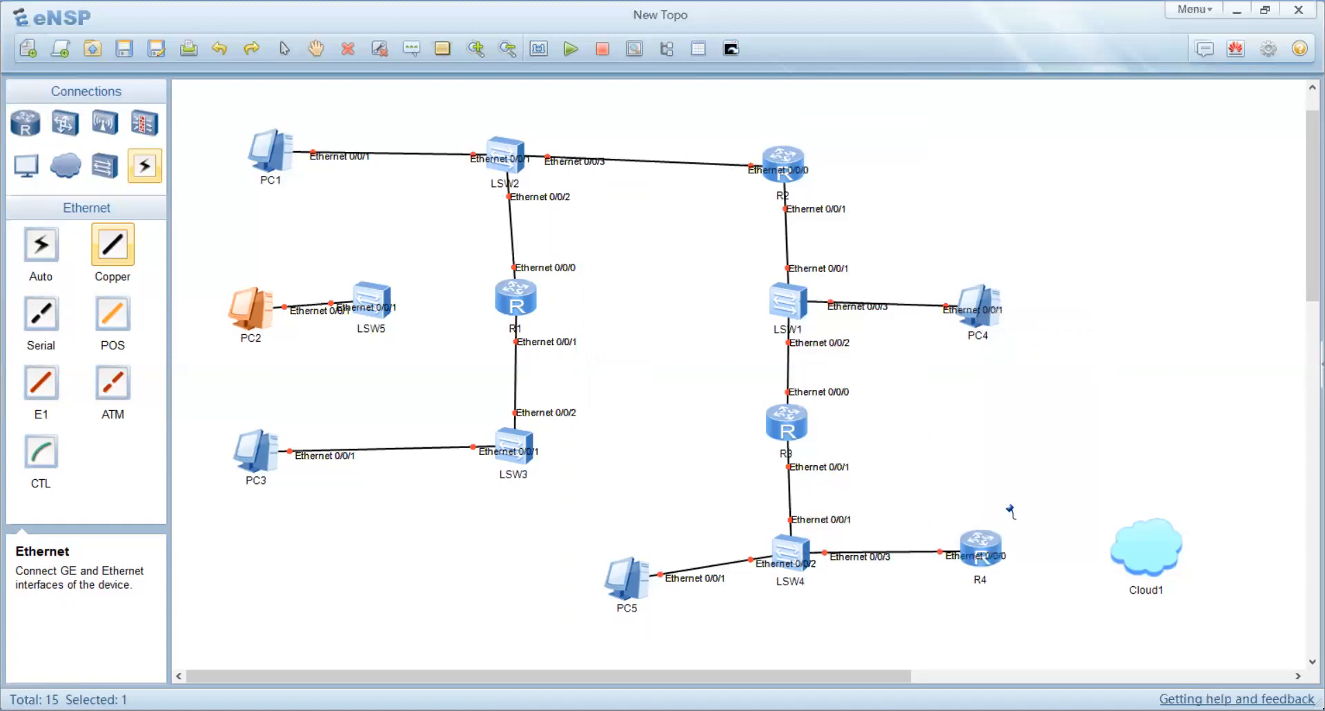
pyautogui.click(998, 546)
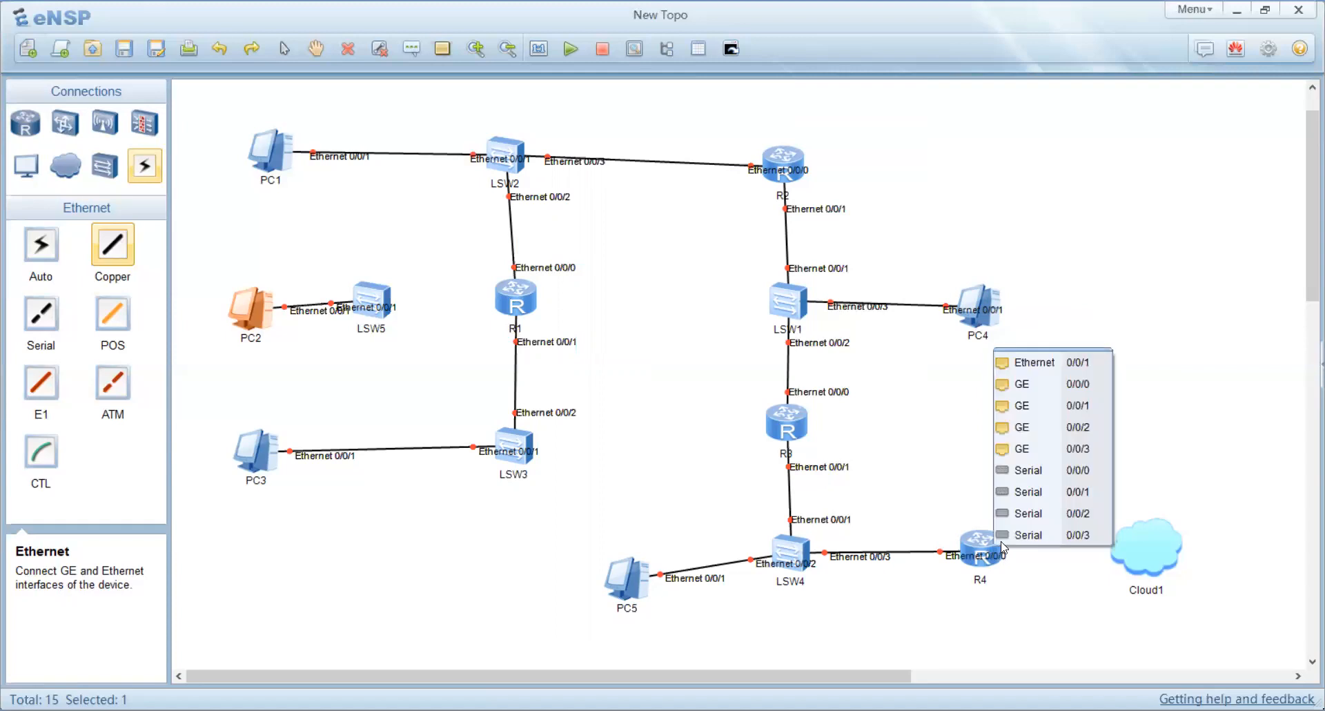
pyautogui.click(1056, 364)
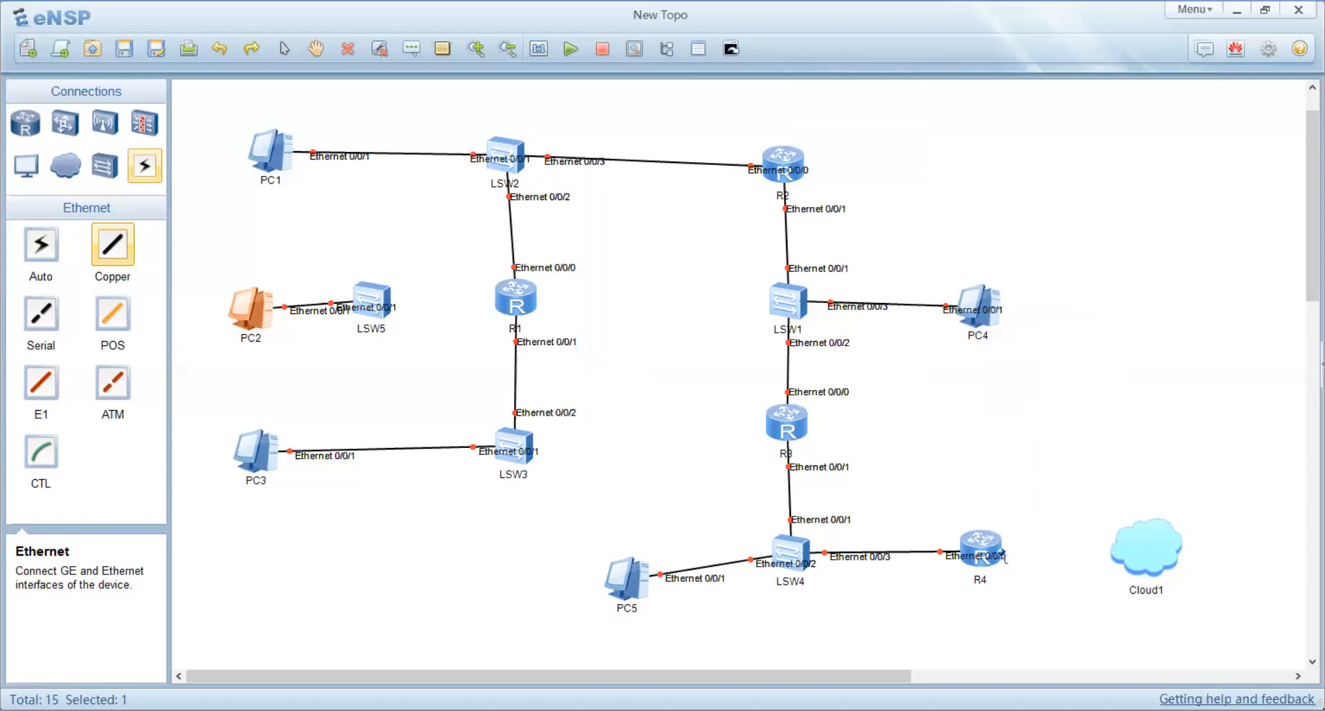
pyautogui.click(141, 175)
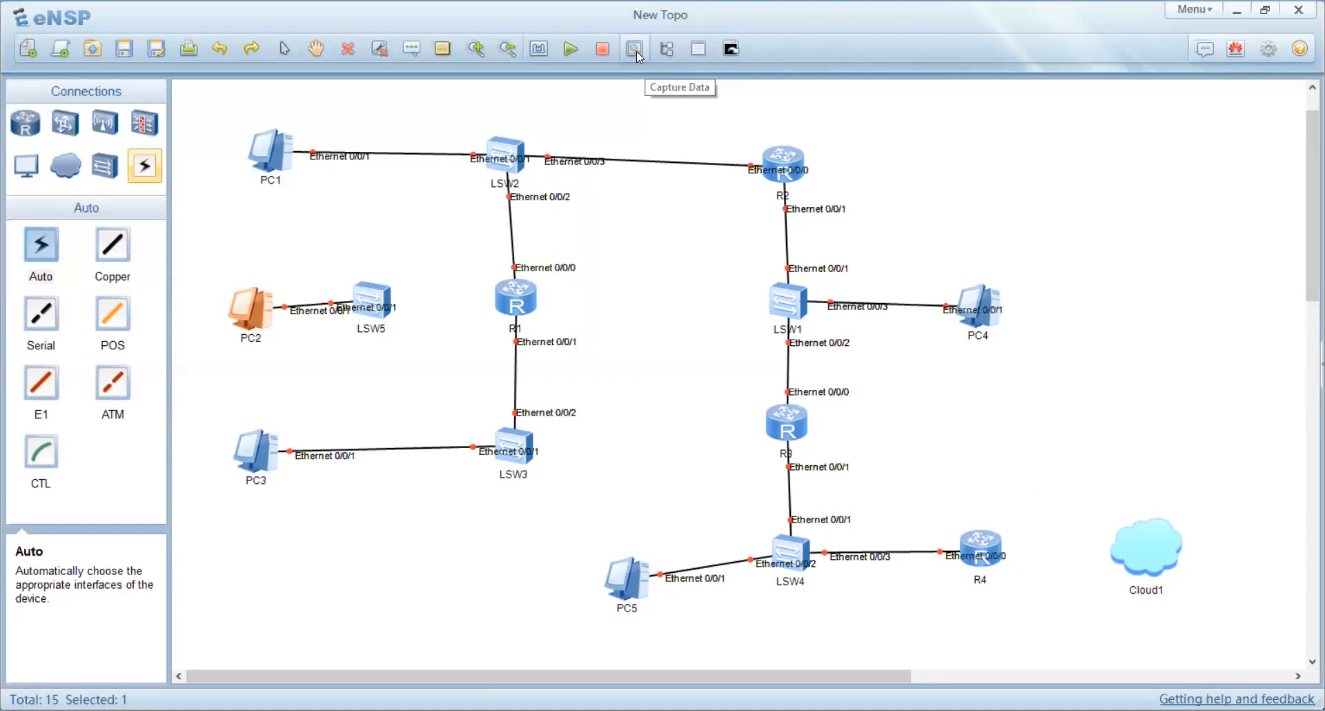
# Step: Draw a solid blue line from R4 to Cloud1 with the Drawing Palette, then close the palette
pyautogui.click(442, 49)
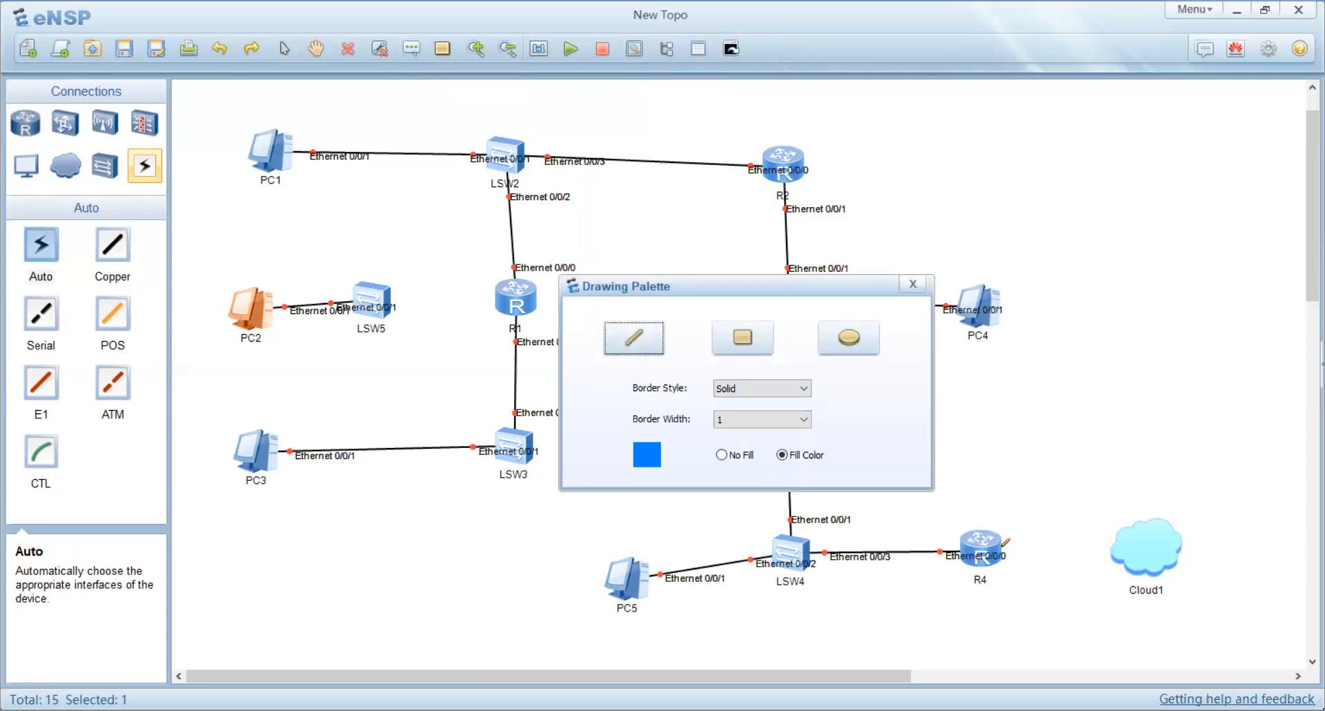
pyautogui.moveTo(1005, 543); pyautogui.dragTo(1112, 547)
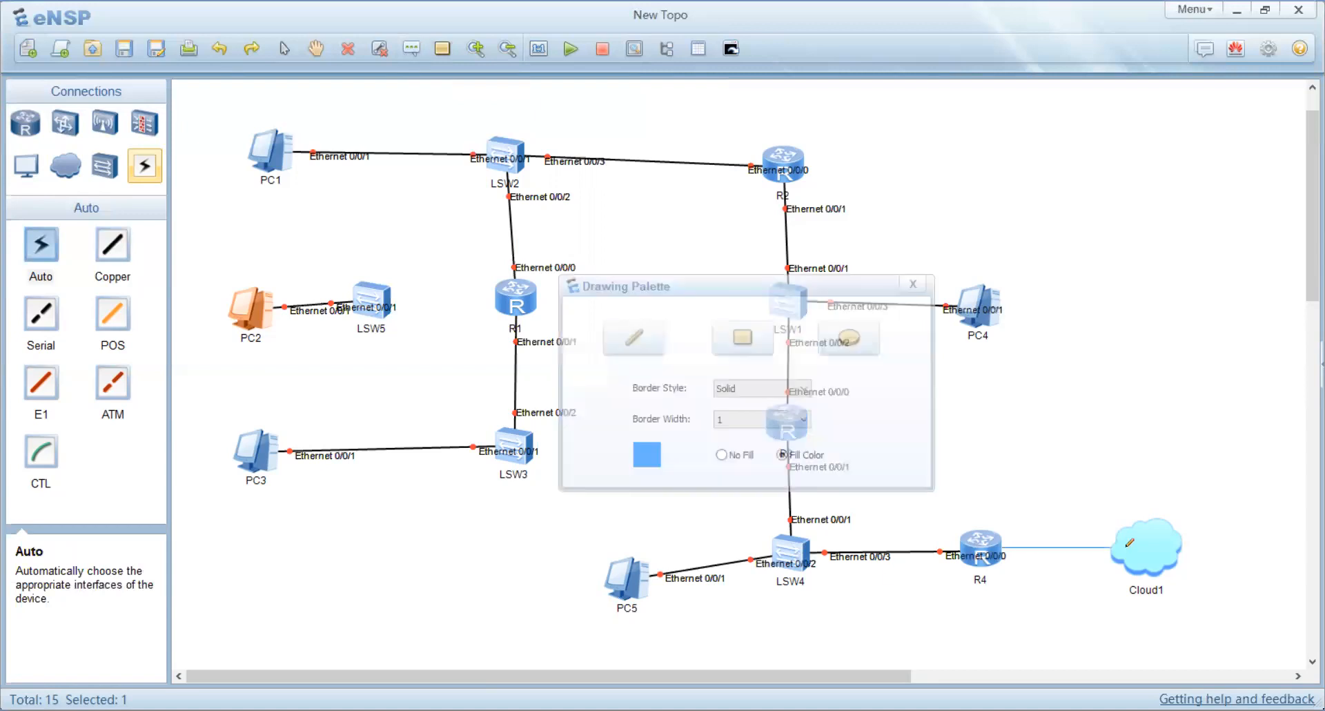
pyautogui.click(911, 285)
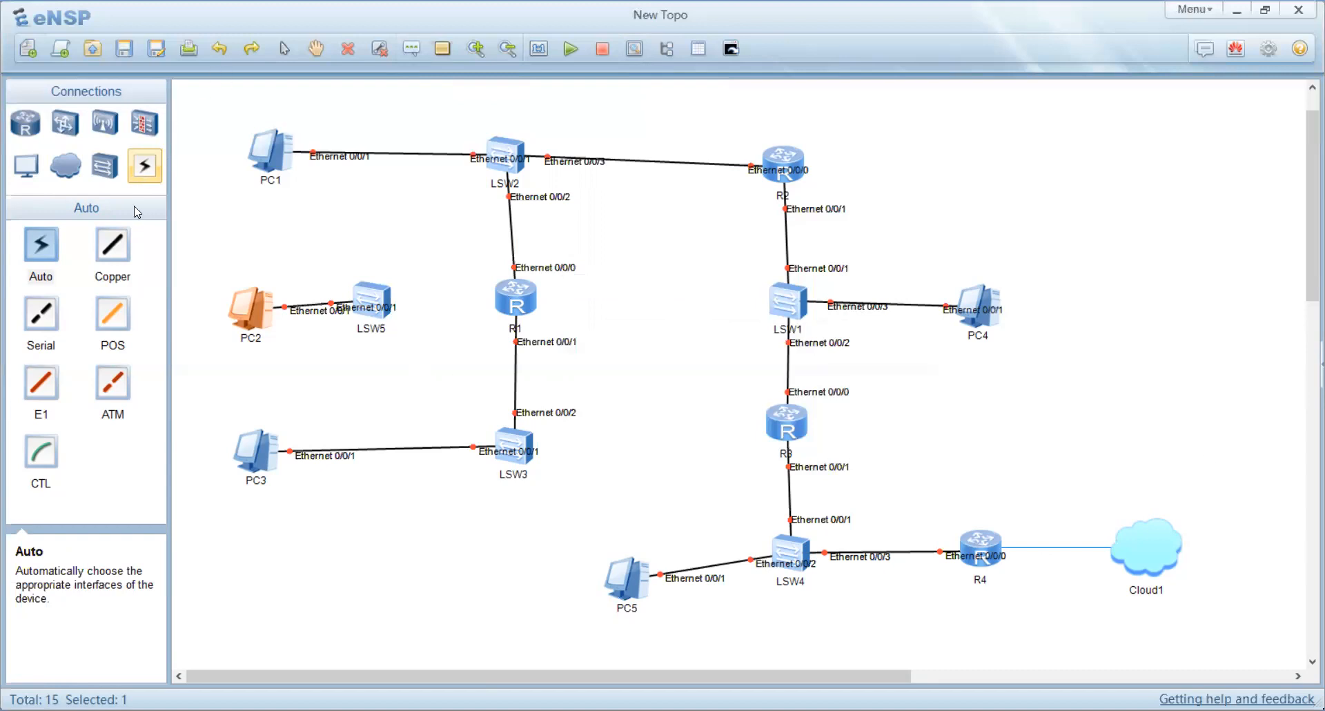
# Step: Connect LSW5's Ethernet 0/0/2 to R1's GE 0/0/0 with a Copper cable
pyautogui.click(112, 245)
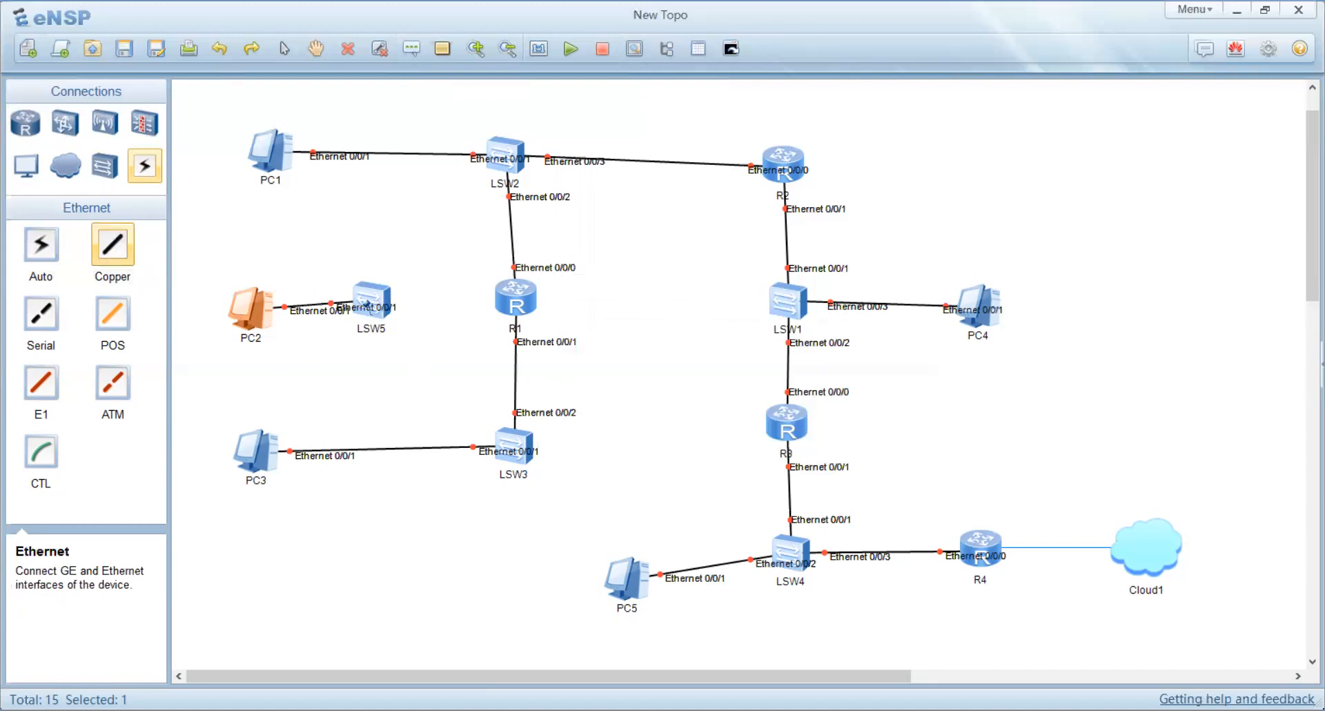
pyautogui.click(377, 304)
pyautogui.click(415, 225)
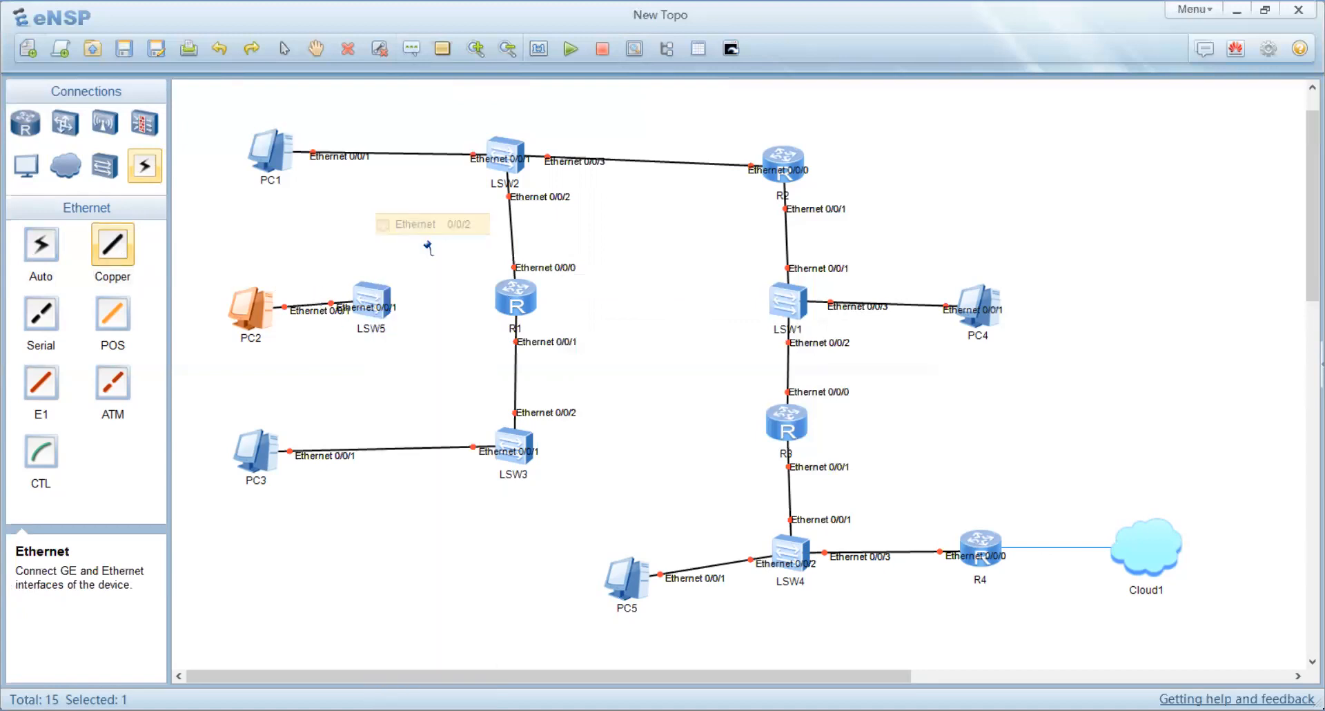
pyautogui.click(508, 295)
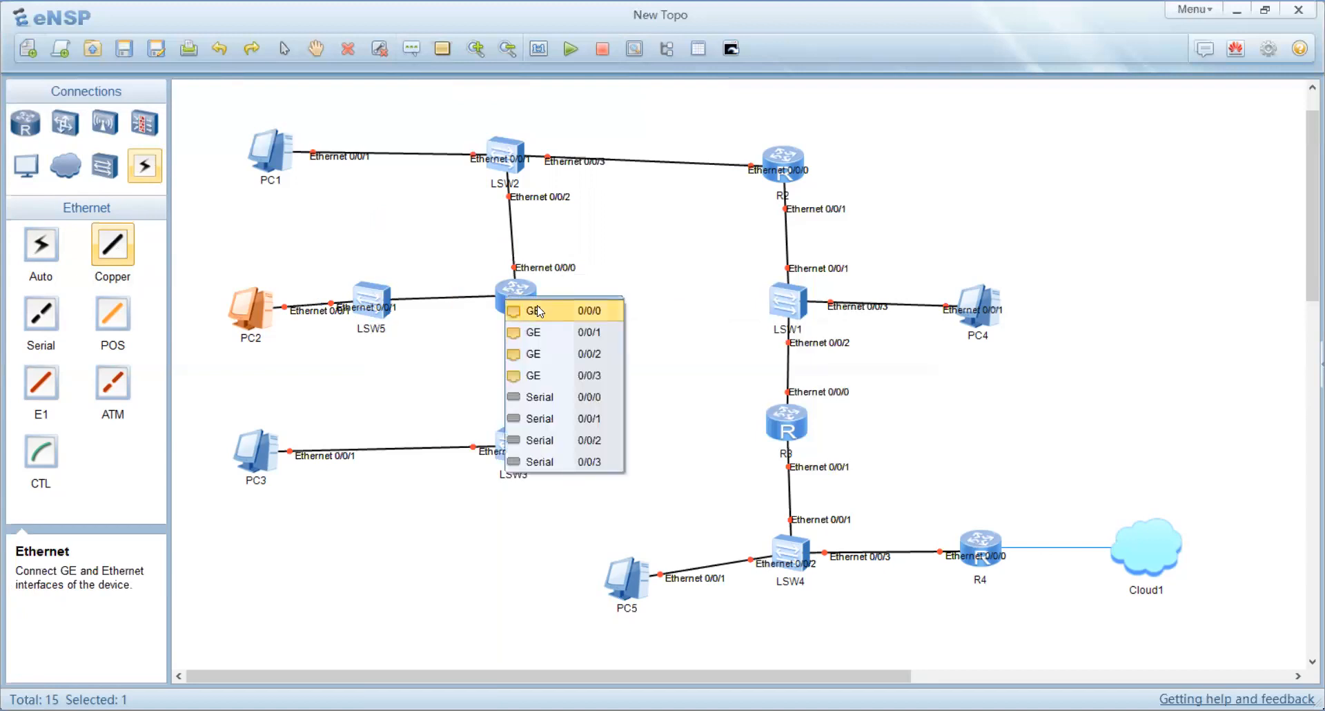
pyautogui.click(543, 306)
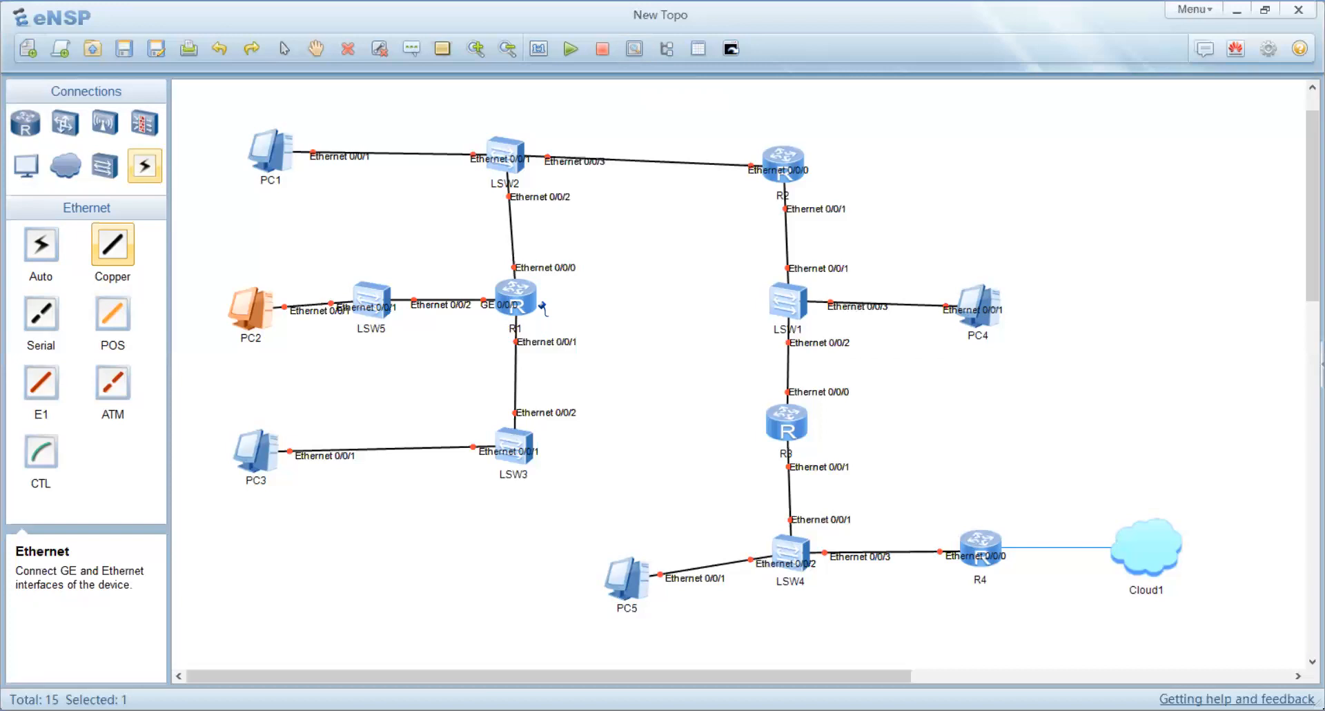
# Step: Move PC5 to the left of LSW4 and tidy the interface labels on their link
pyautogui.click(146, 170)
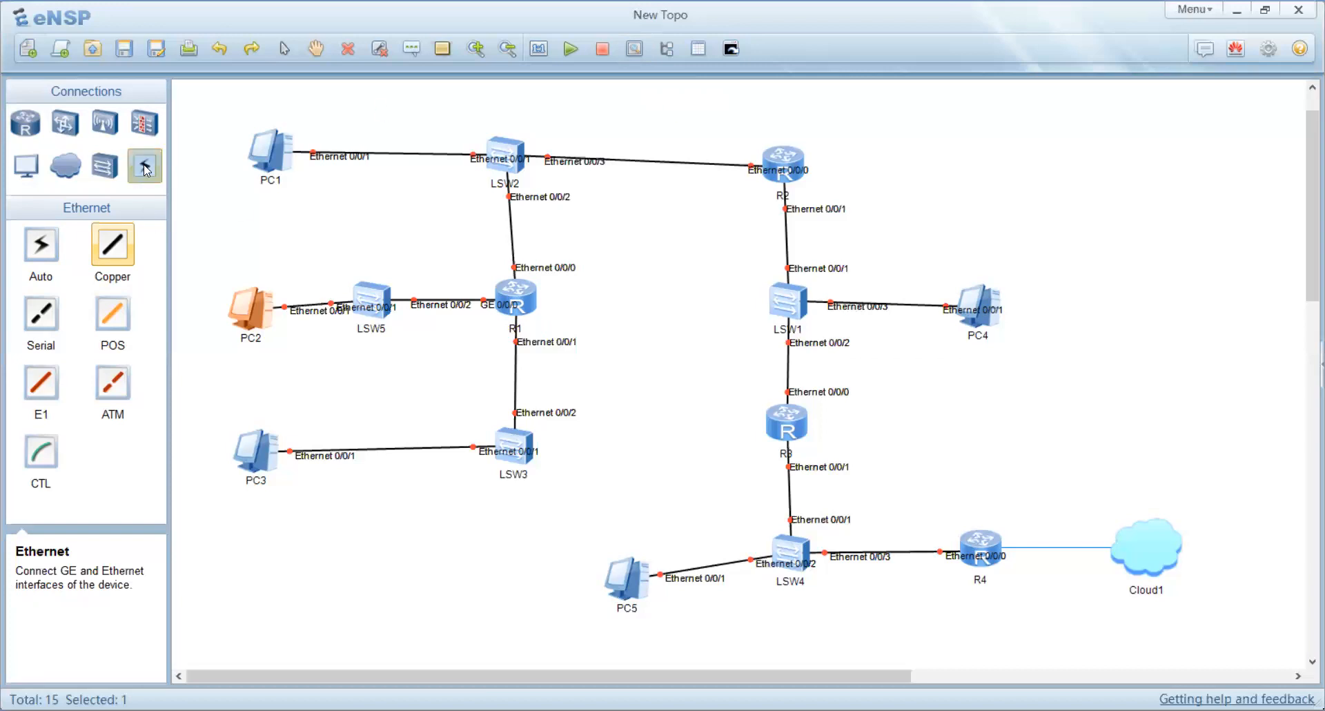
pyautogui.moveTo(630, 588); pyautogui.dragTo(556, 560)
pyautogui.moveTo(777, 558); pyautogui.dragTo(722, 565)
pyautogui.moveTo(632, 558); pyautogui.dragTo(625, 565)
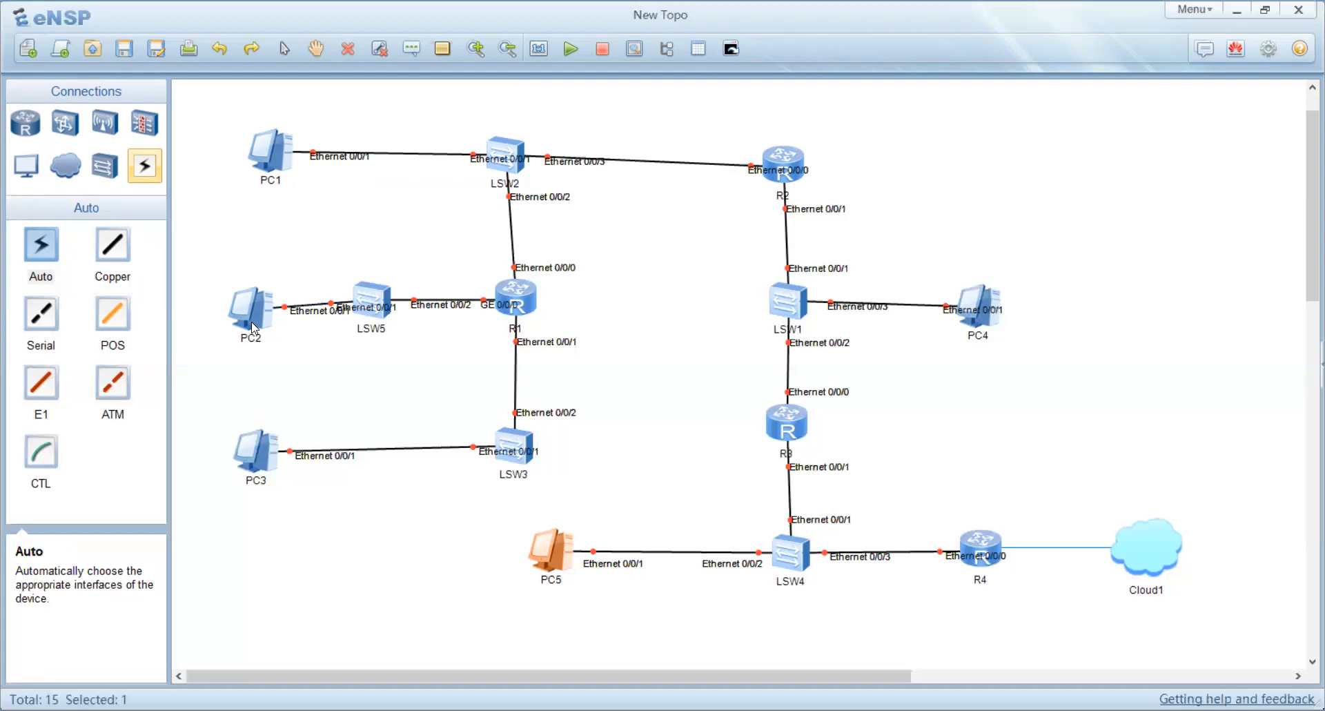
# Step: Rearrange the interface labels on the PC2–LSW5–R1 links so they sit clear of the devices
pyautogui.moveTo(254, 330); pyautogui.dragTo(222, 271)
pyautogui.moveTo(353, 309); pyautogui.dragTo(306, 319)
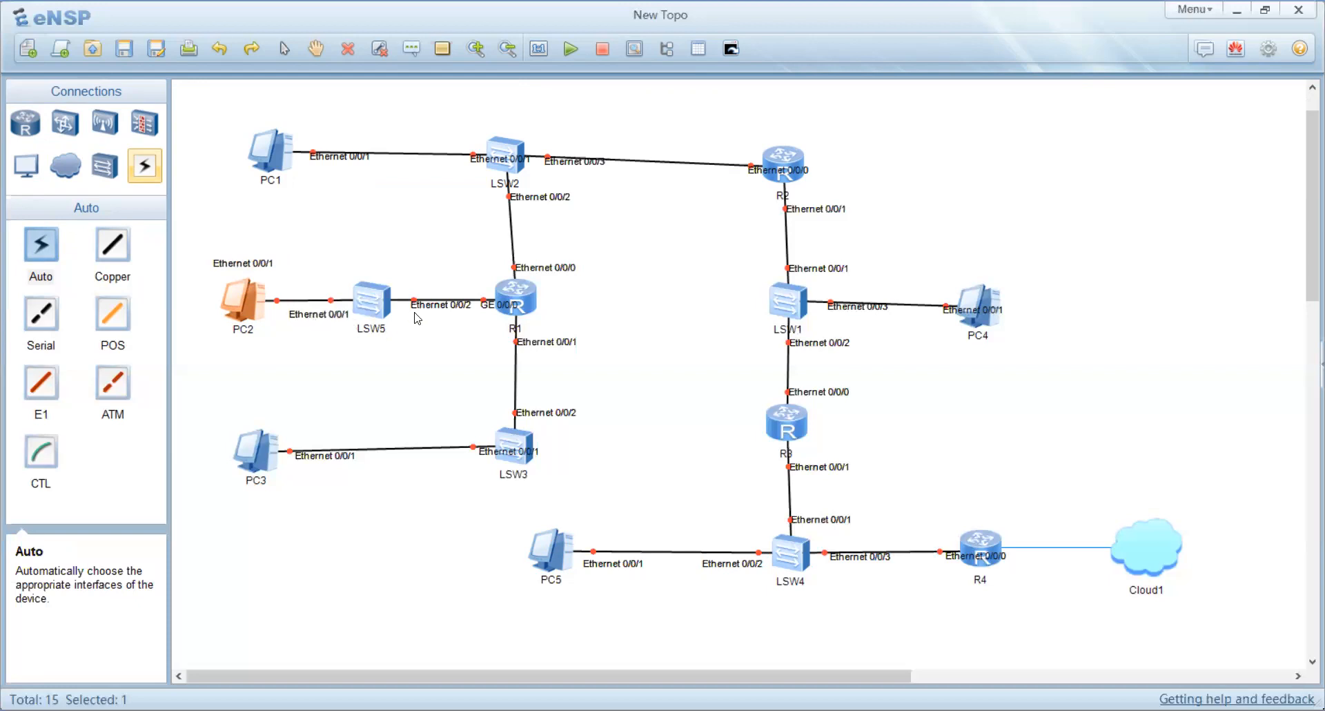
pyautogui.moveTo(423, 310); pyautogui.dragTo(405, 316)
pyautogui.moveTo(506, 312); pyautogui.dragTo(483, 290)
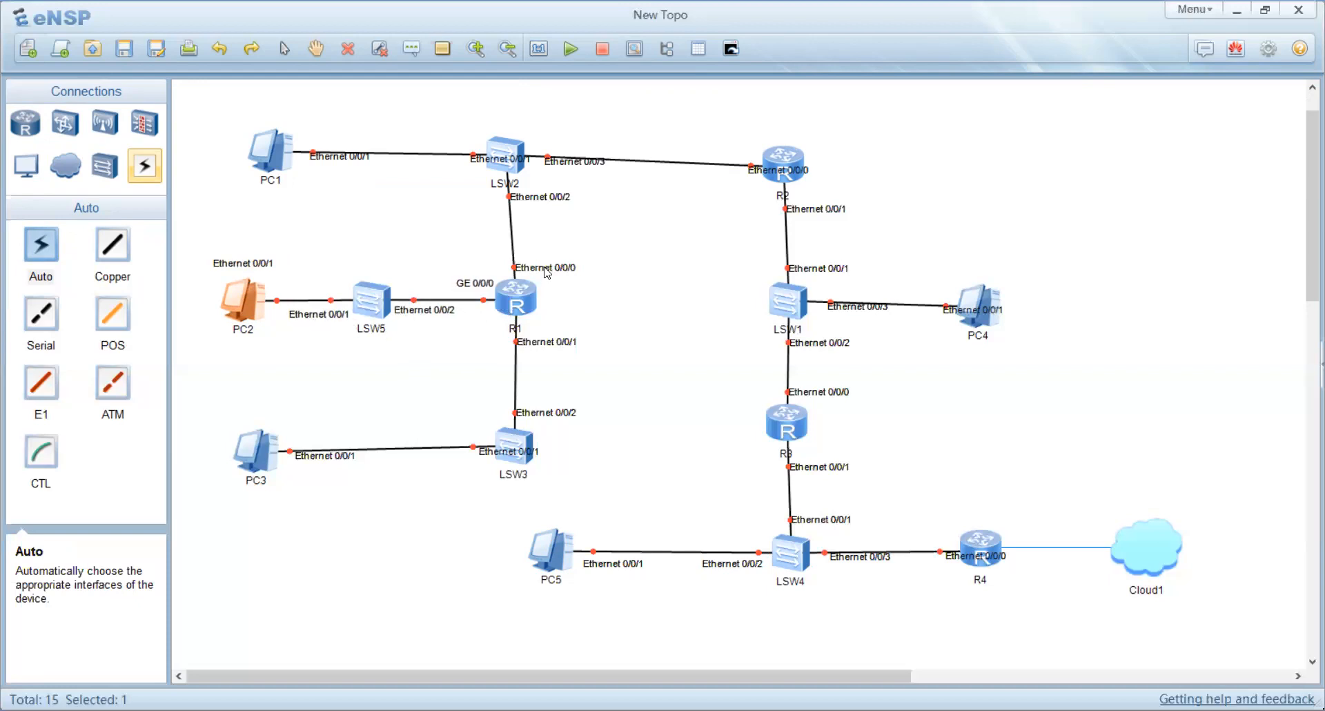
# Step: Reposition the interface labels and device names around PC1, LSW2 and R2 above their links
pyautogui.moveTo(543, 200); pyautogui.dragTo(547, 199)
pyautogui.moveTo(495, 164); pyautogui.dragTo(443, 143)
pyautogui.moveTo(346, 165); pyautogui.dragTo(347, 171)
pyautogui.moveTo(790, 156); pyautogui.dragTo(725, 138)
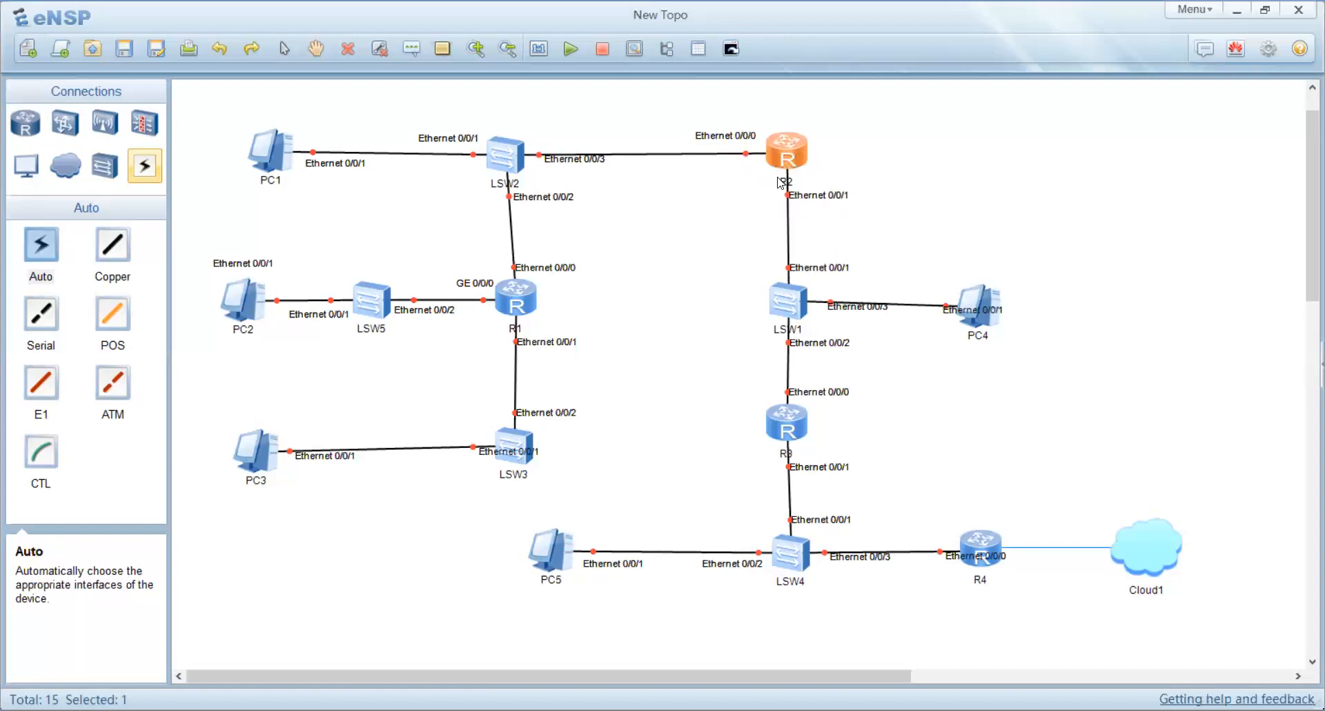
pyautogui.moveTo(820, 270); pyautogui.dragTo(831, 268)
pyautogui.click(815, 198)
pyautogui.moveTo(814, 198); pyautogui.dragTo(791, 122)
pyautogui.moveTo(495, 185); pyautogui.dragTo(494, 137)
pyautogui.moveTo(278, 167); pyautogui.dragTo(273, 164)
# Step: Reposition the interface labels and device names around R1 and LSW3
pyautogui.moveTo(523, 298); pyautogui.dragTo(564, 254)
pyautogui.click(532, 256)
pyautogui.moveTo(506, 330); pyautogui.dragTo(529, 265)
pyautogui.moveTo(530, 343); pyautogui.dragTo(539, 343)
pyautogui.moveTo(544, 419); pyautogui.dragTo(517, 454)
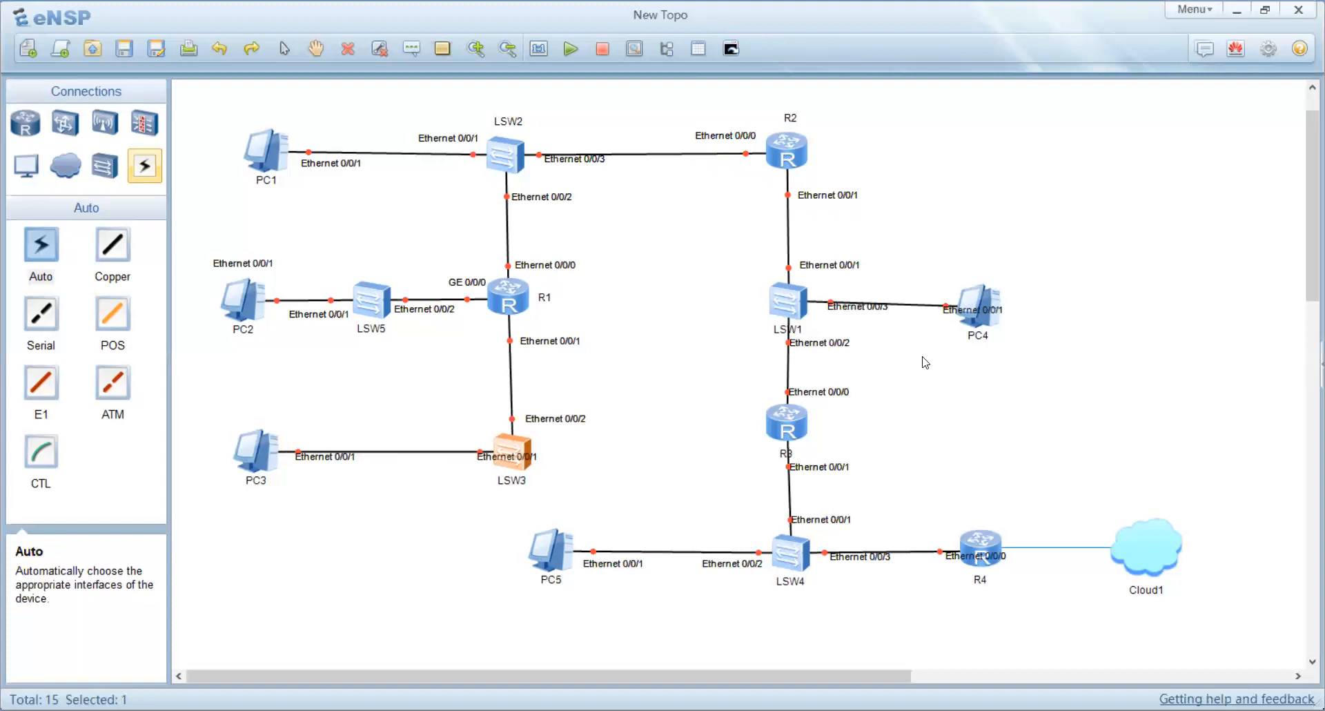
# Step: Shift R2, LSW1, R3 and LSW4 slightly right so they line up vertically
pyautogui.moveTo(786, 152); pyautogui.dragTo(793, 152)
pyautogui.moveTo(785, 307); pyautogui.dragTo(795, 308)
pyautogui.moveTo(793, 433); pyautogui.dragTo(808, 433)
pyautogui.moveTo(806, 562); pyautogui.dragTo(817, 563)
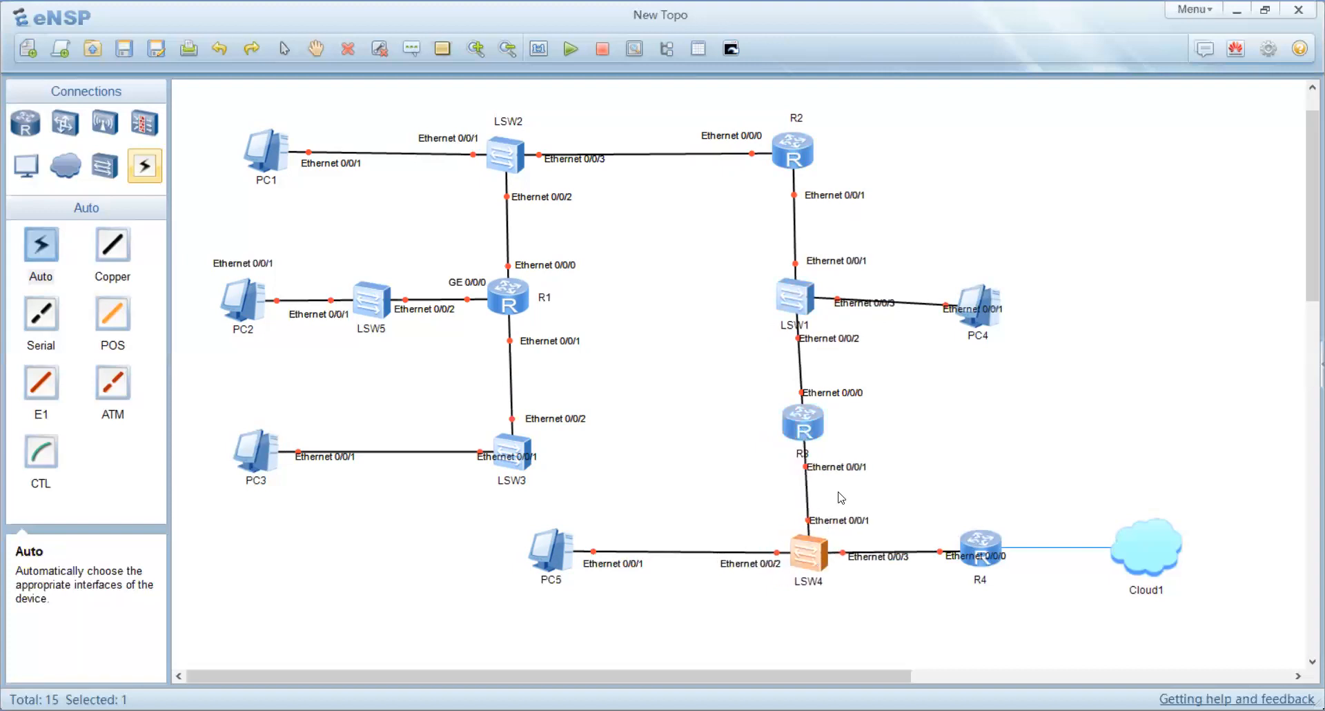
# Step: Adjust the labels near R3 and LSW4 and nudge PC4, PC3 and PC1 into alignment with their links
pyautogui.click(848, 470)
pyautogui.moveTo(833, 470); pyautogui.dragTo(844, 469)
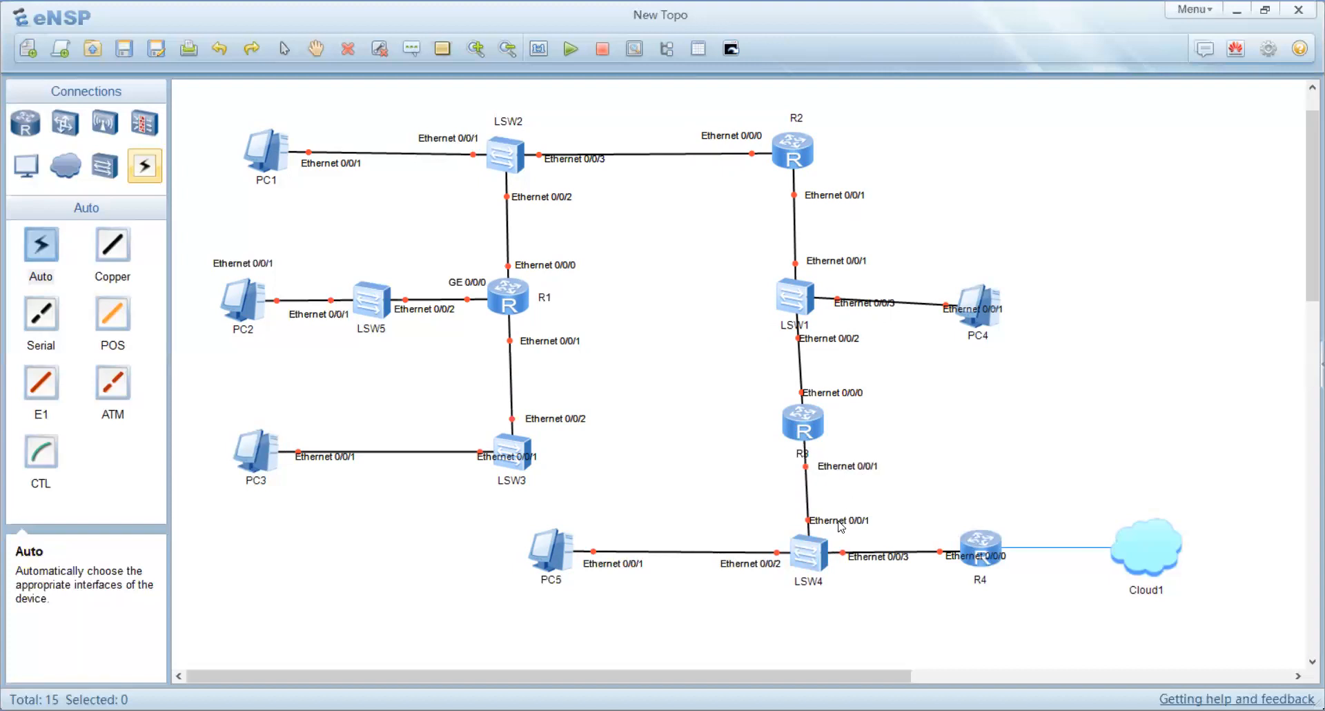
pyautogui.moveTo(842, 522); pyautogui.dragTo(851, 520)
pyautogui.moveTo(976, 308); pyautogui.dragTo(981, 293)
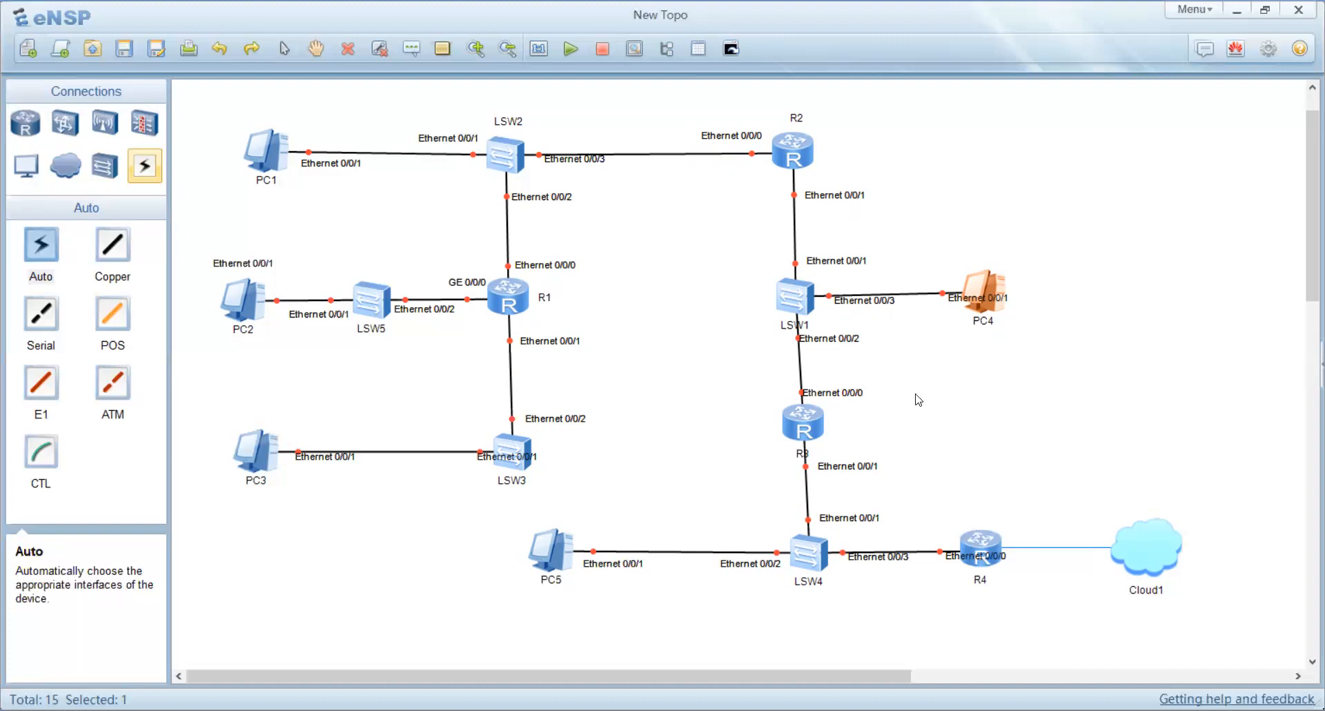
pyautogui.moveTo(266, 459); pyautogui.dragTo(266, 462)
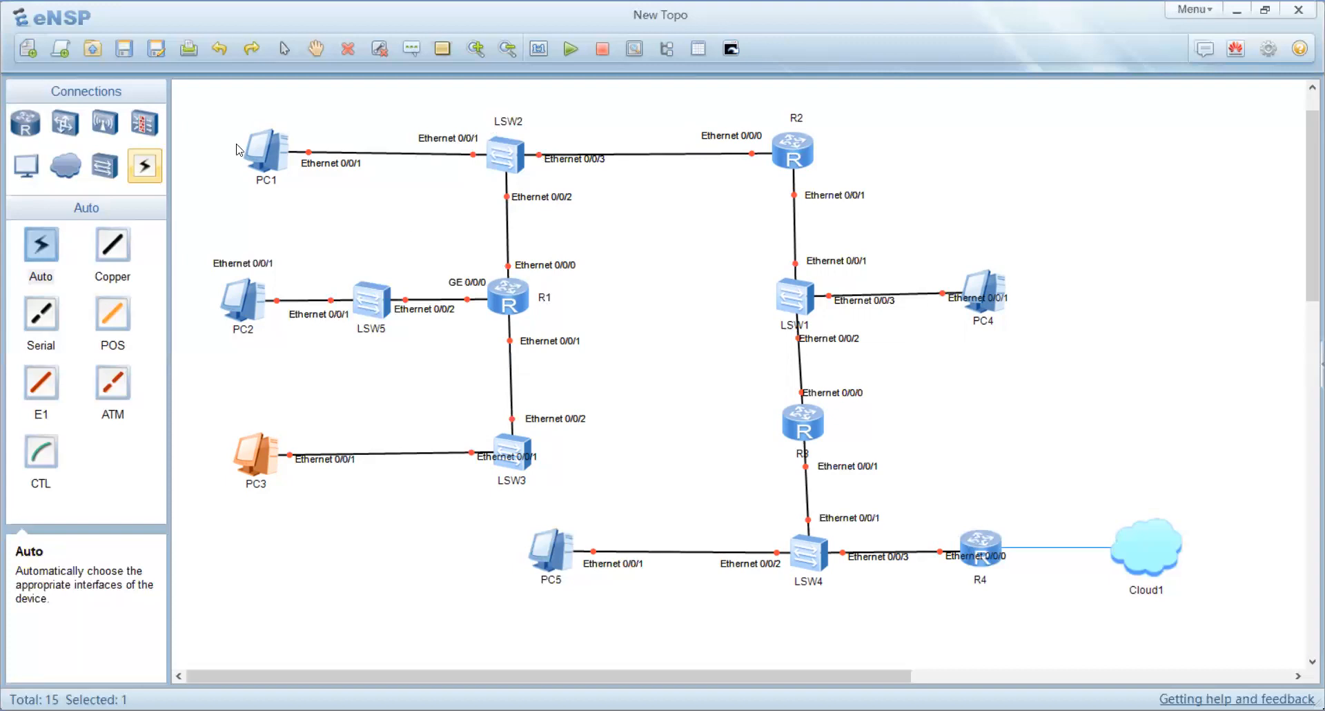
pyautogui.moveTo(265, 150); pyautogui.dragTo(250, 152)
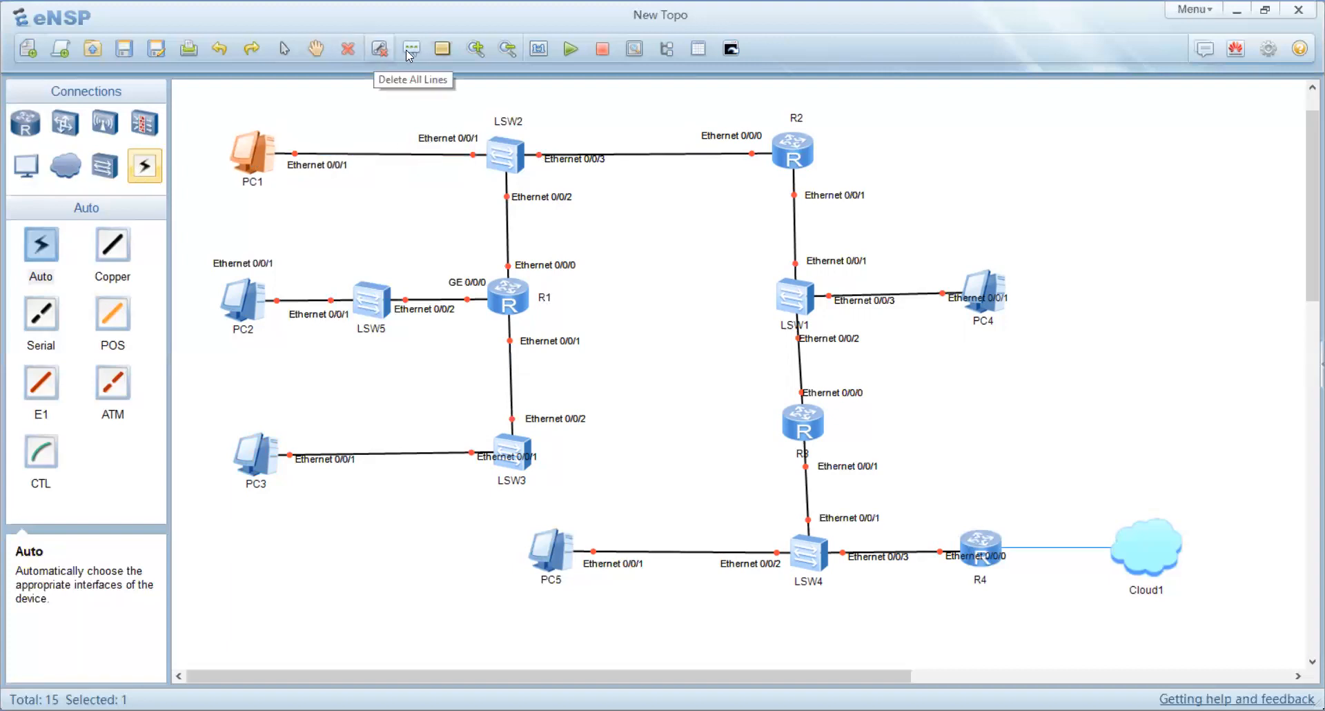
# Step: Add the text label 195.22.11.0/24 and place it in the top-right area of the canvas
pyautogui.click(321, 121)
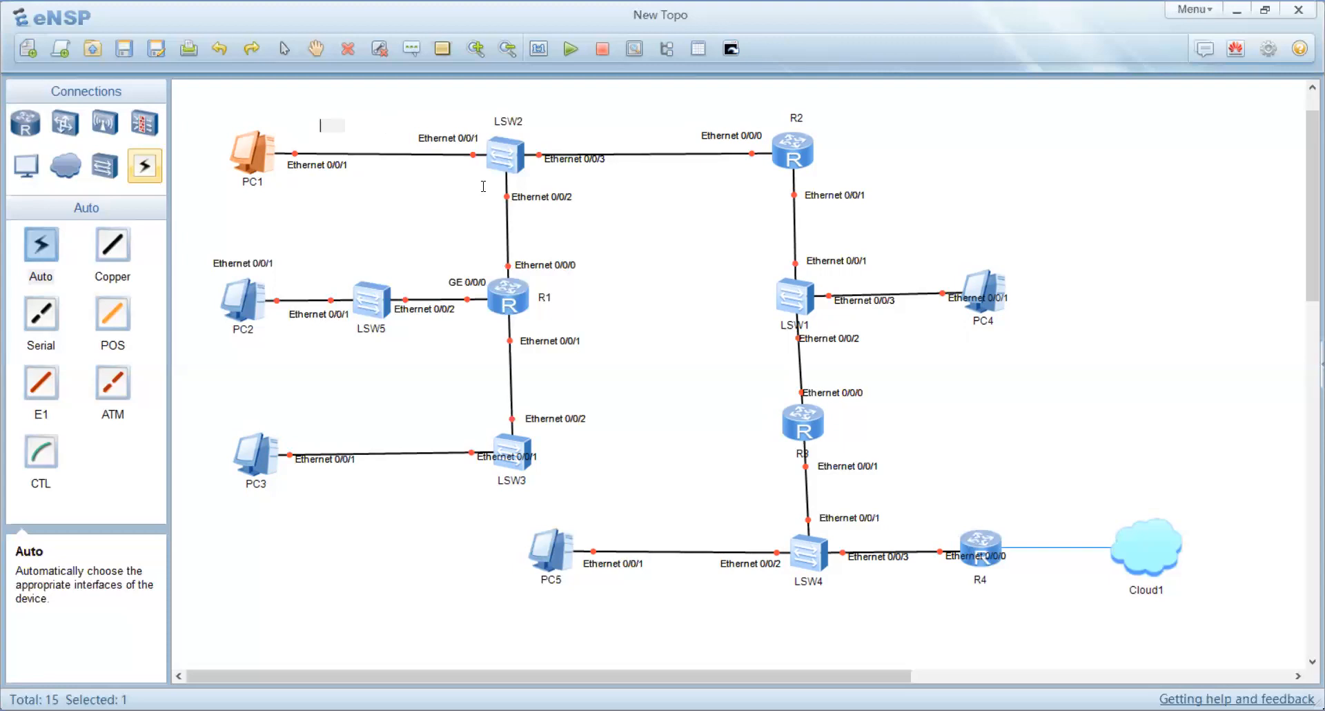
pyautogui.click(366, 124)
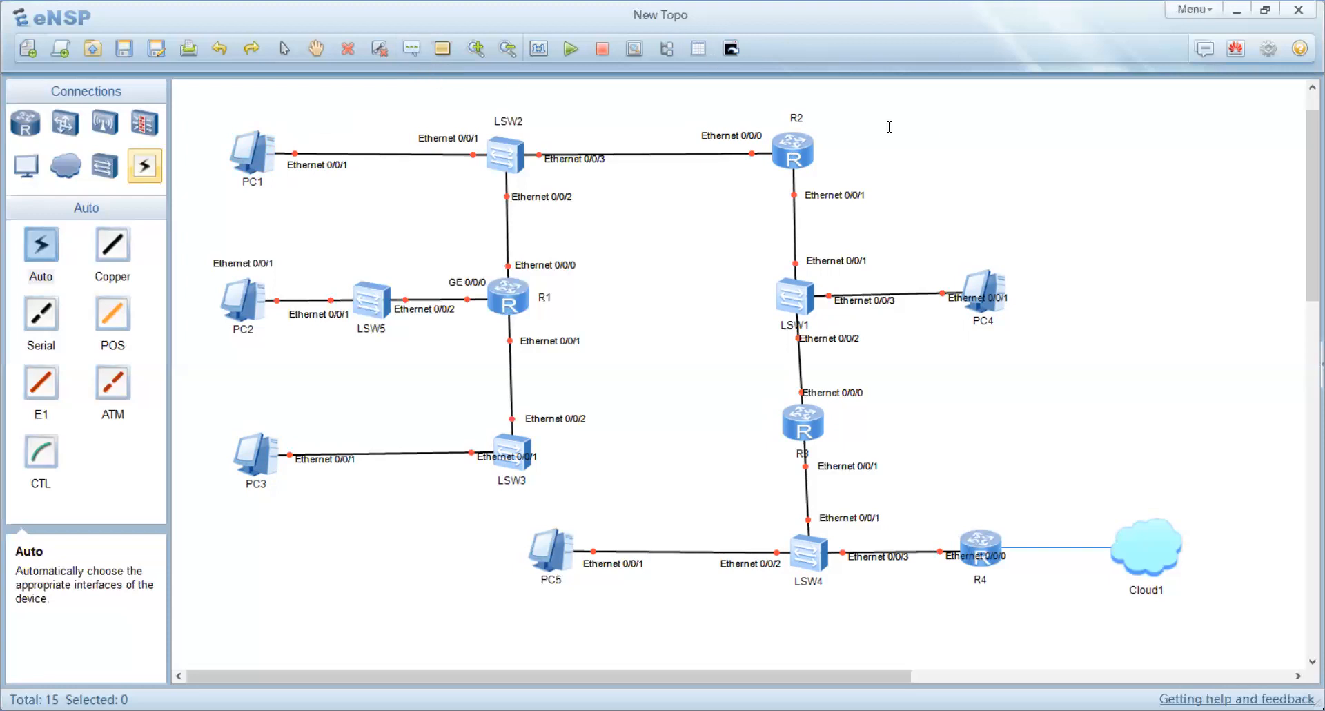
pyautogui.click(411, 51)
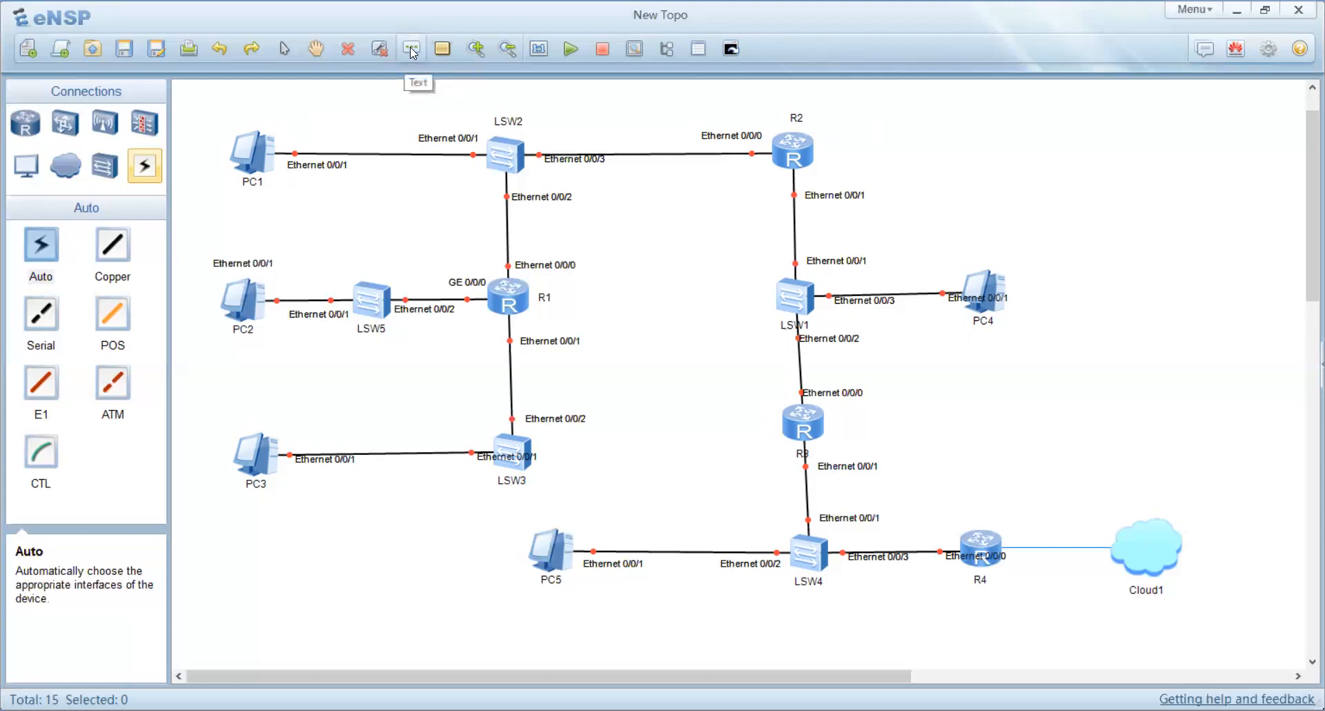
pyautogui.click(873, 123)
pyautogui.write('195')
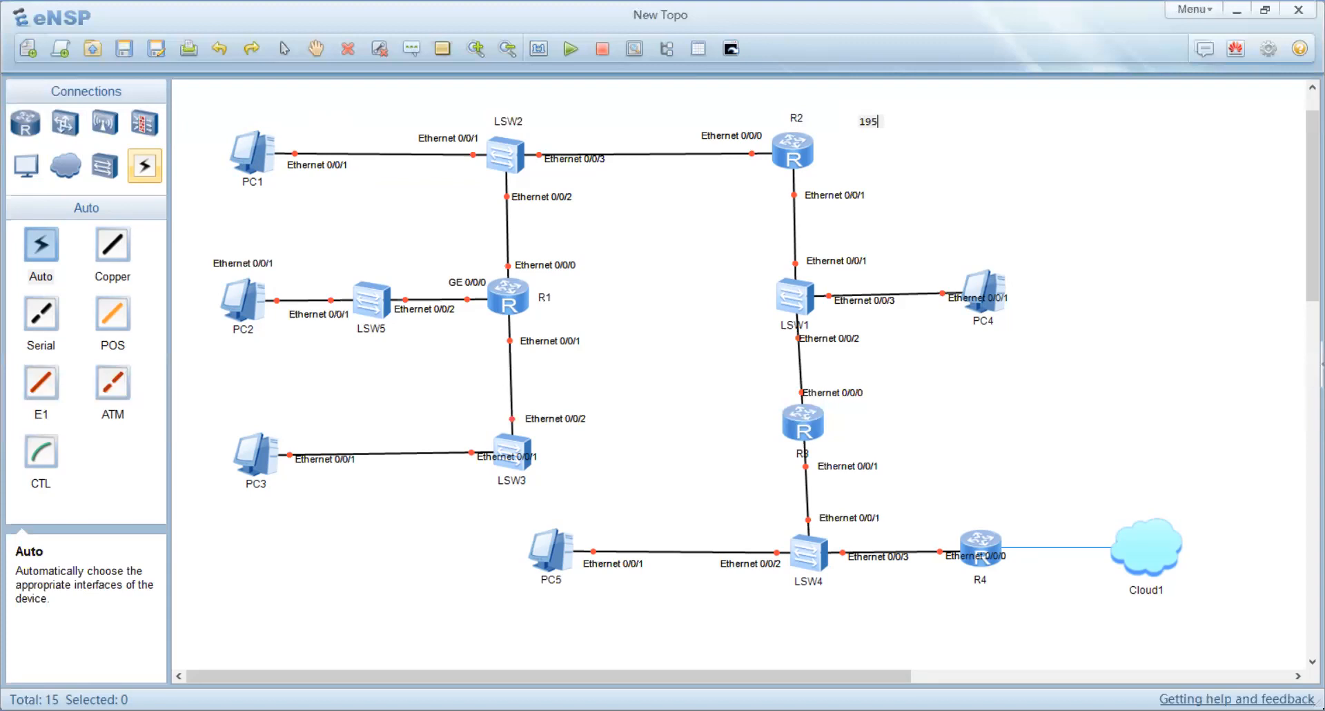
pyautogui.write('.22.11.0/24')
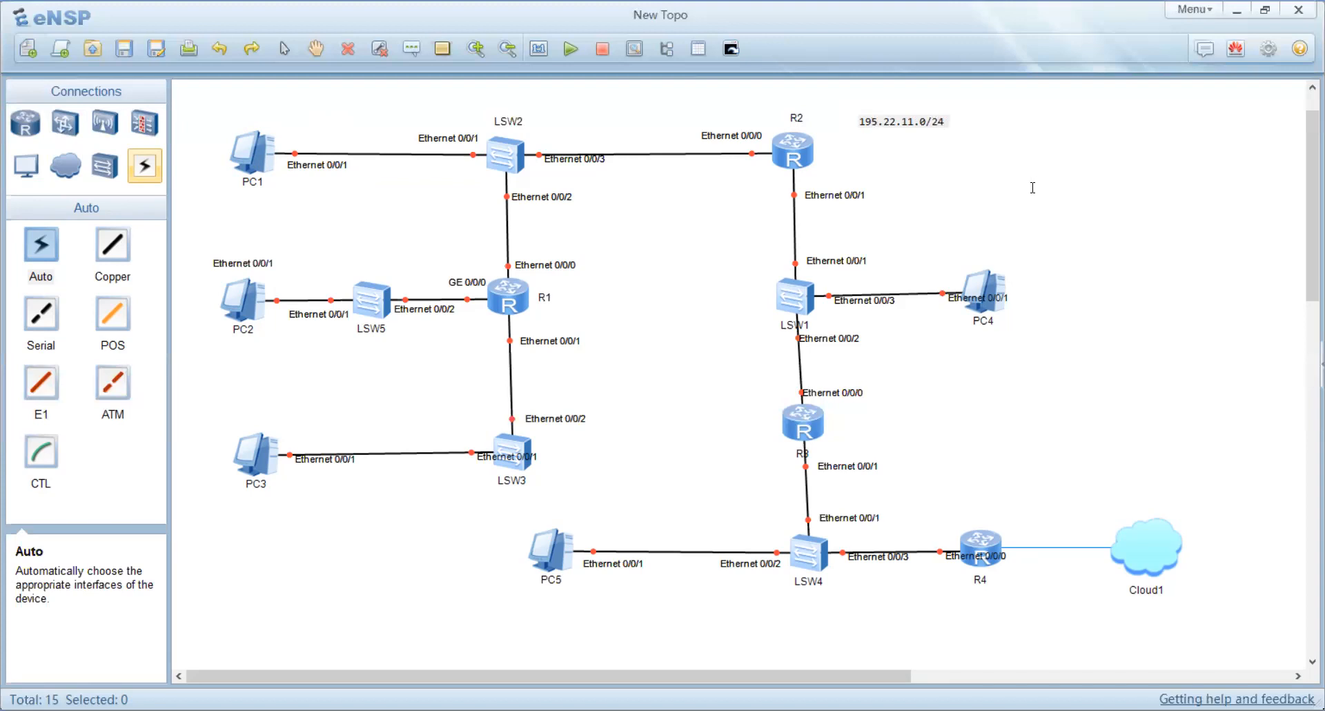
pyautogui.click(995, 124)
pyautogui.moveTo(942, 124); pyautogui.dragTo(1118, 119)
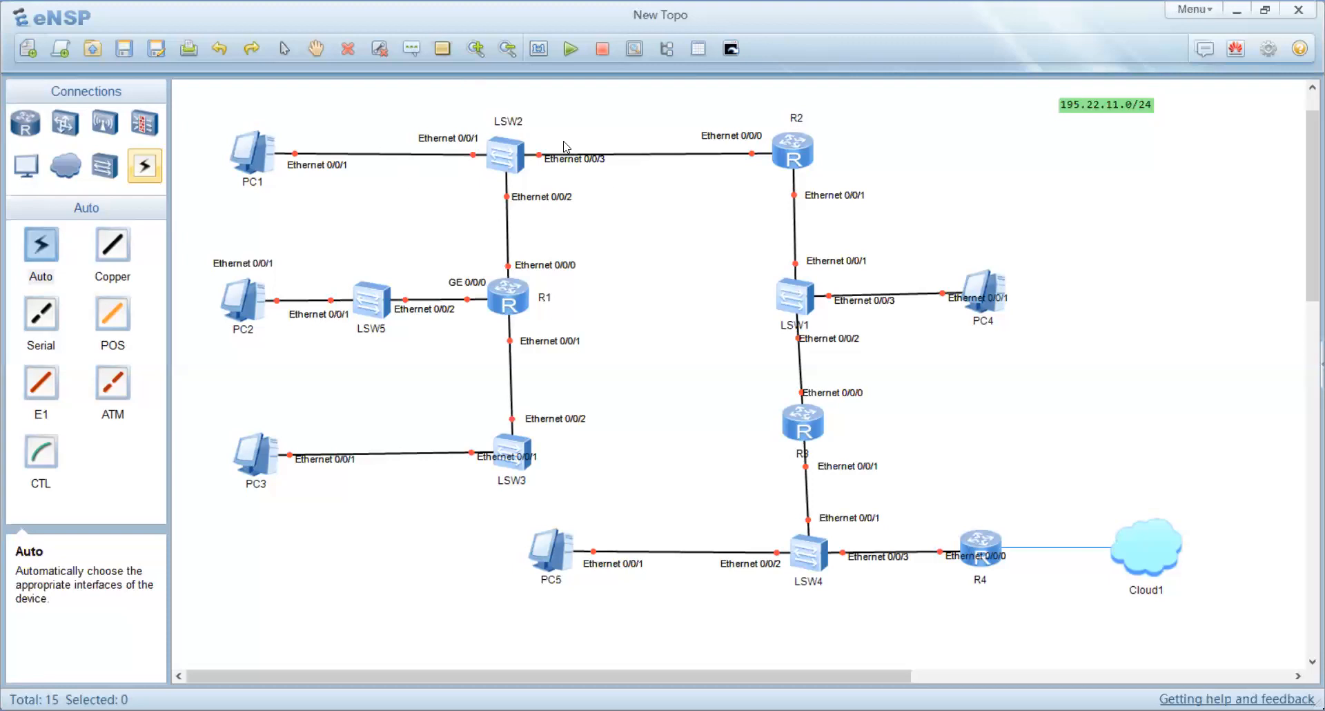
# Step: Draw a light red filled rectangle covering PC1, LSW2 and their links with the Drawing Palette
pyautogui.click(443, 53)
pyautogui.click(639, 455)
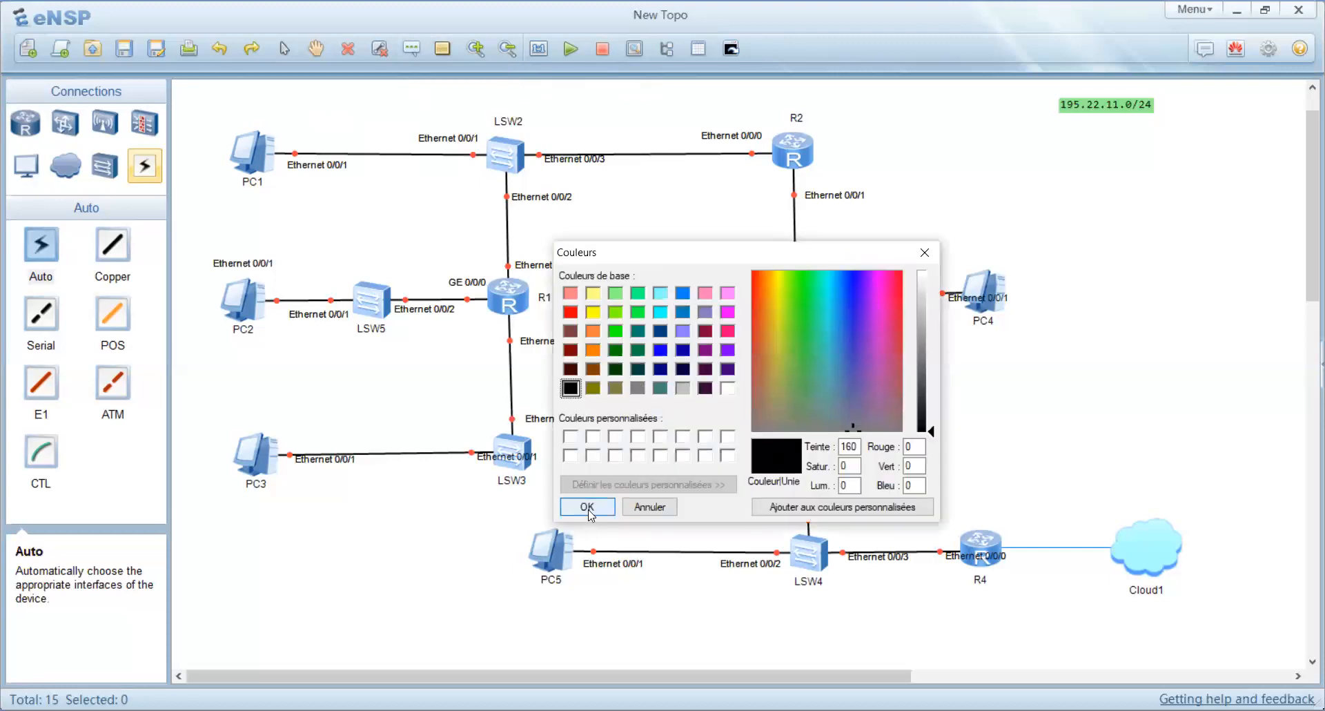
pyautogui.click(570, 294)
pyautogui.click(588, 507)
pyautogui.click(734, 343)
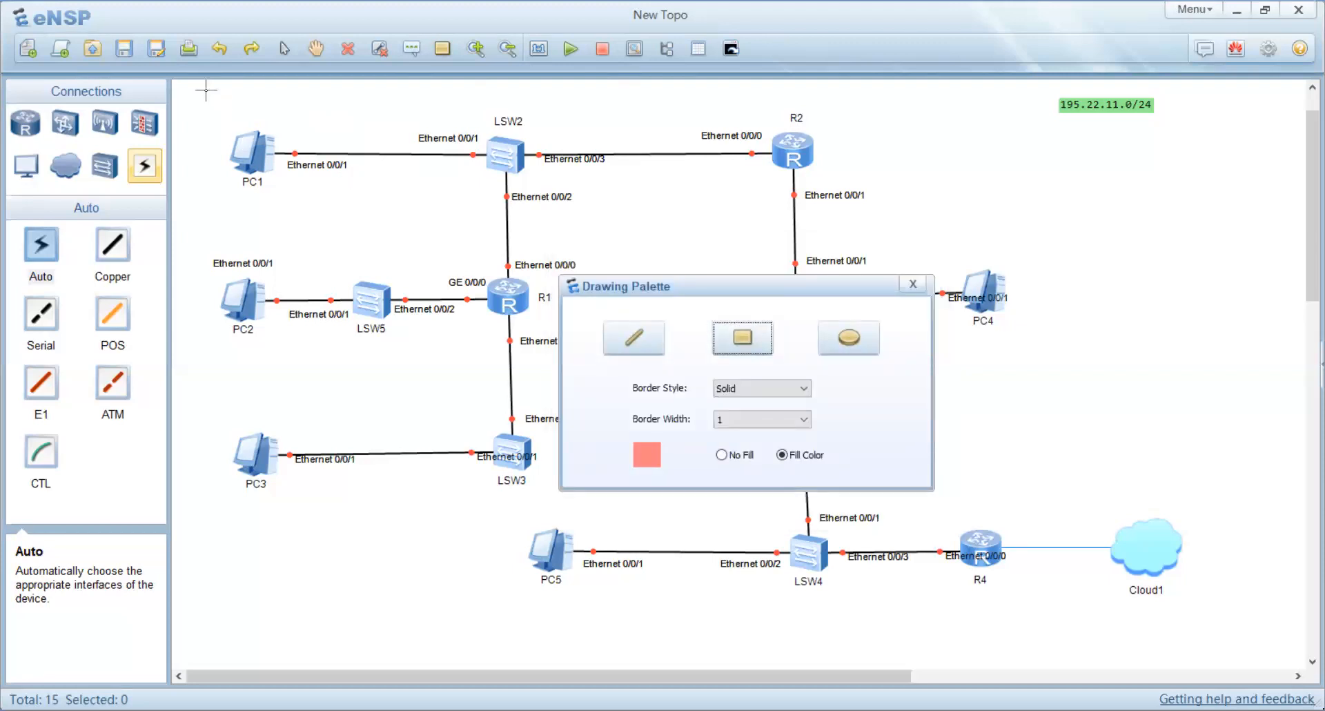
pyautogui.moveTo(205, 89)
pyautogui.mouseDown()
pyautogui.moveTo(408, 254)
pyautogui.moveTo(767, 274)
pyautogui.moveTo(766, 240)
pyautogui.mouseUp()
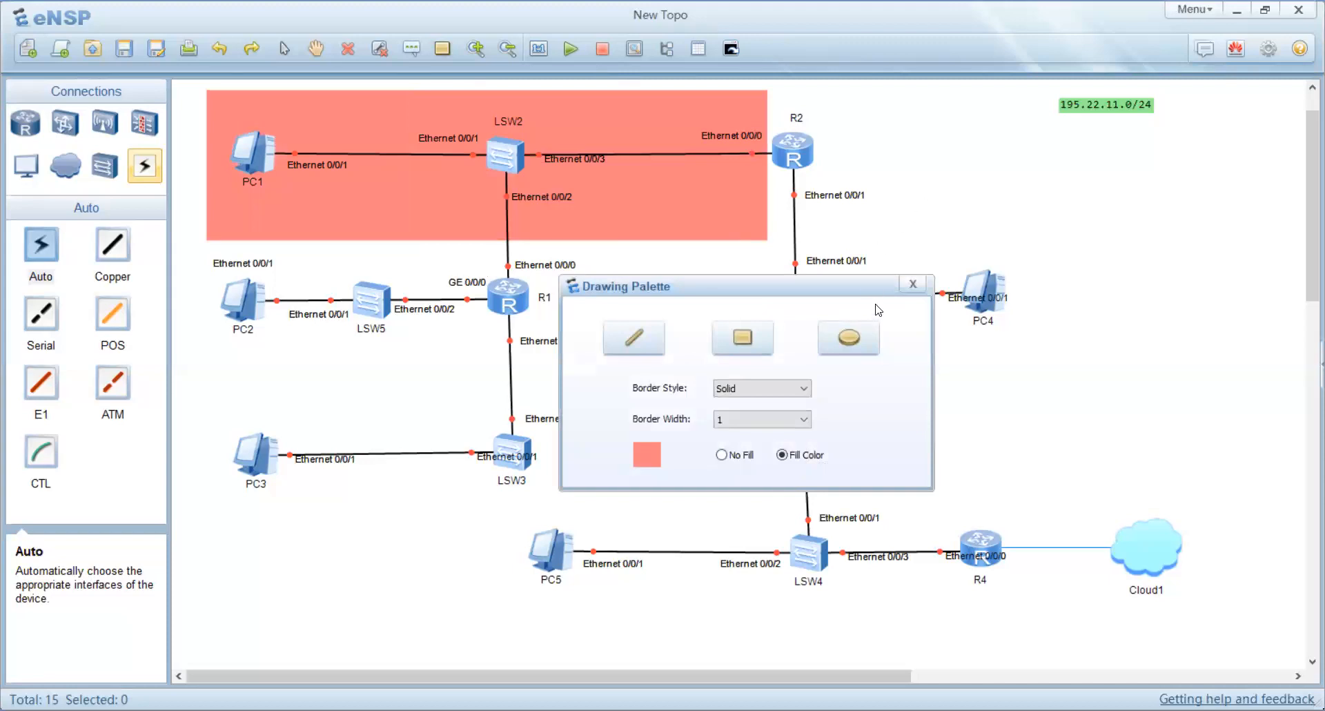
# Step: Draw a yellow filled rectangle around PC2 and LSW5
pyautogui.moveTo(742, 291); pyautogui.dragTo(1105, 354)
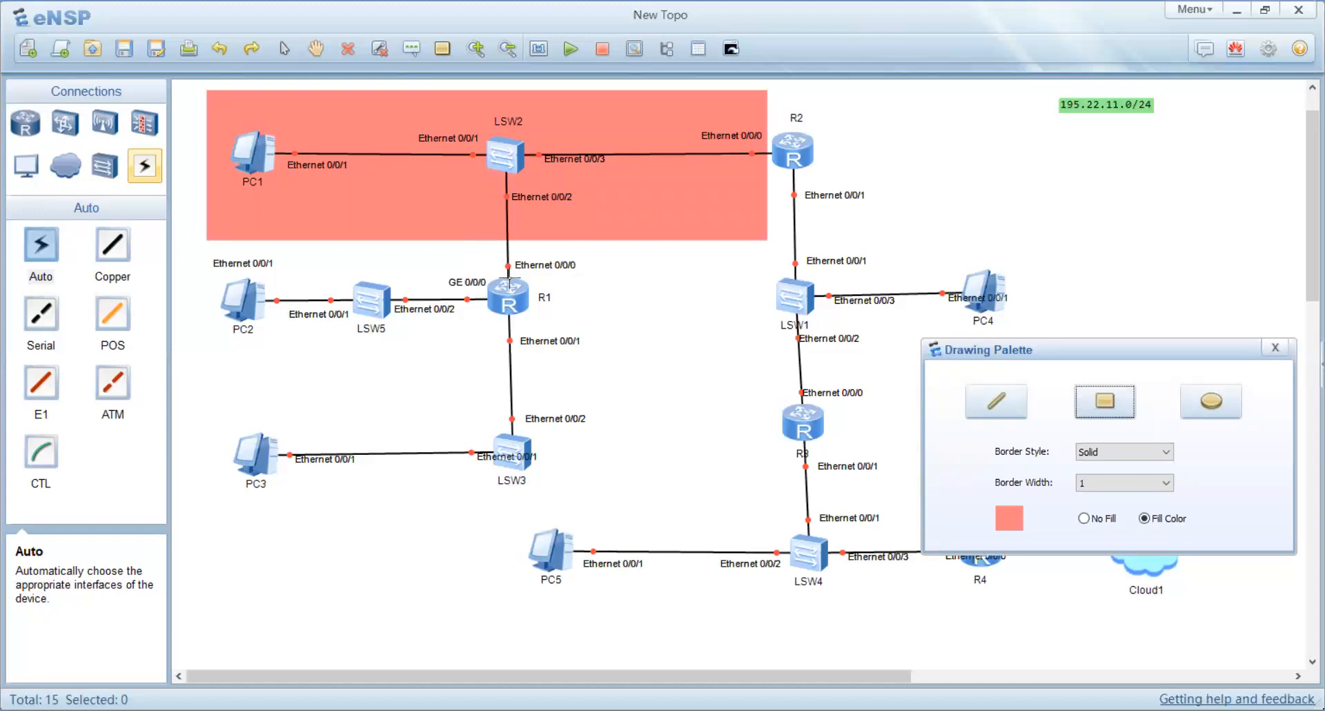
pyautogui.click(1008, 523)
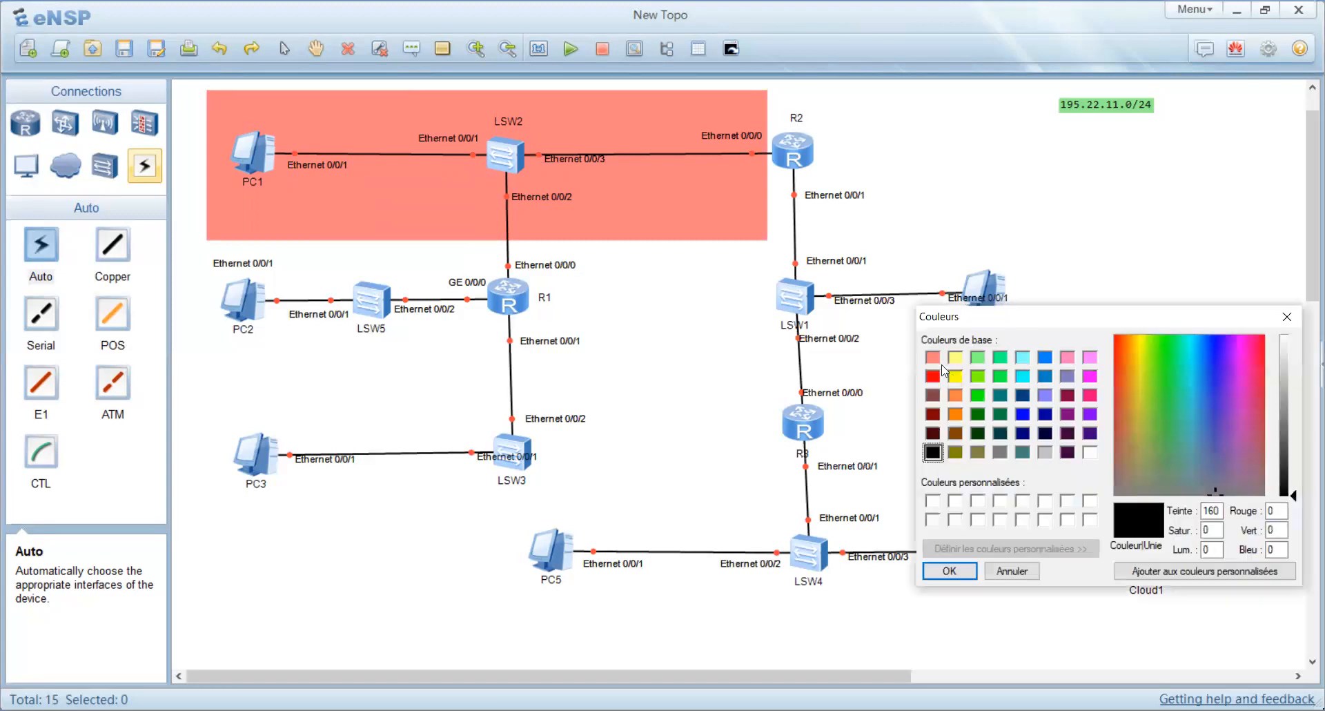
pyautogui.click(956, 357)
pyautogui.click(952, 571)
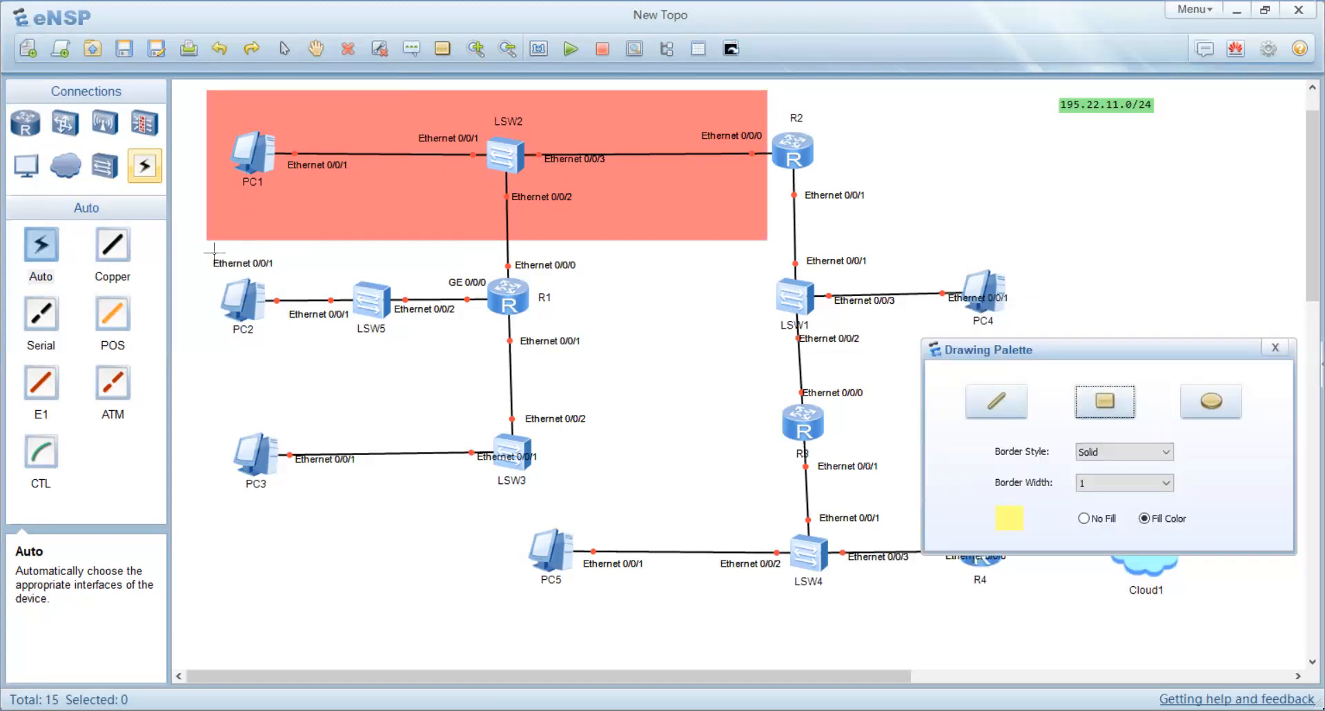
pyautogui.moveTo(204, 245); pyautogui.dragTo(488, 349)
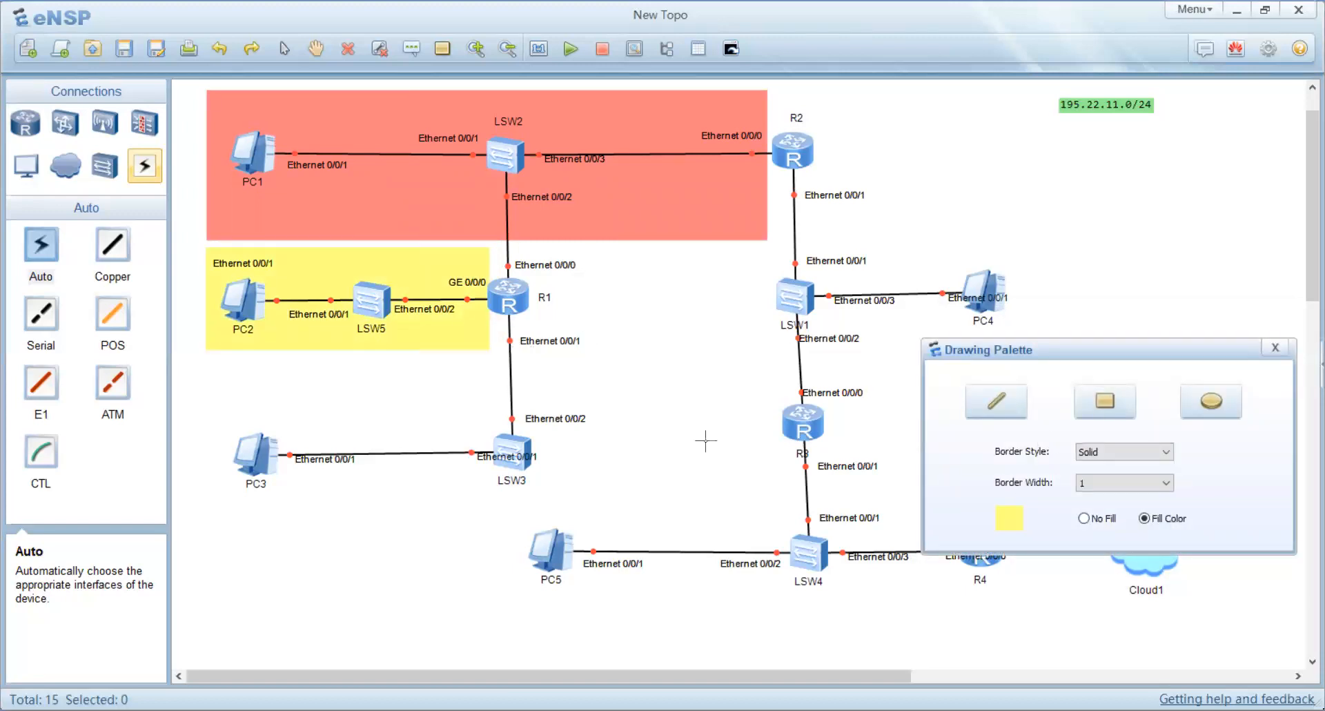
# Step: Draw a green filled rectangle covering the area between R1, LSW3 and LSW1
pyautogui.click(1012, 523)
pyautogui.click(1002, 358)
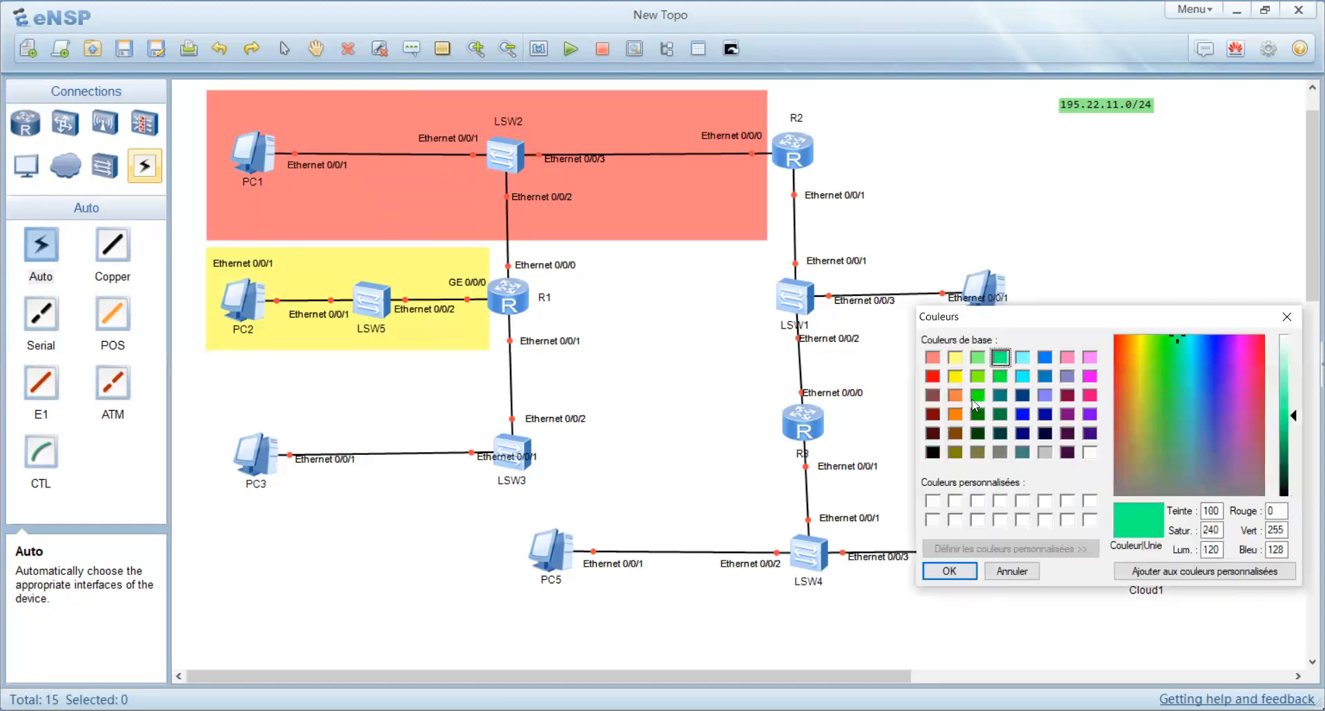
pyautogui.click(948, 573)
pyautogui.click(1104, 401)
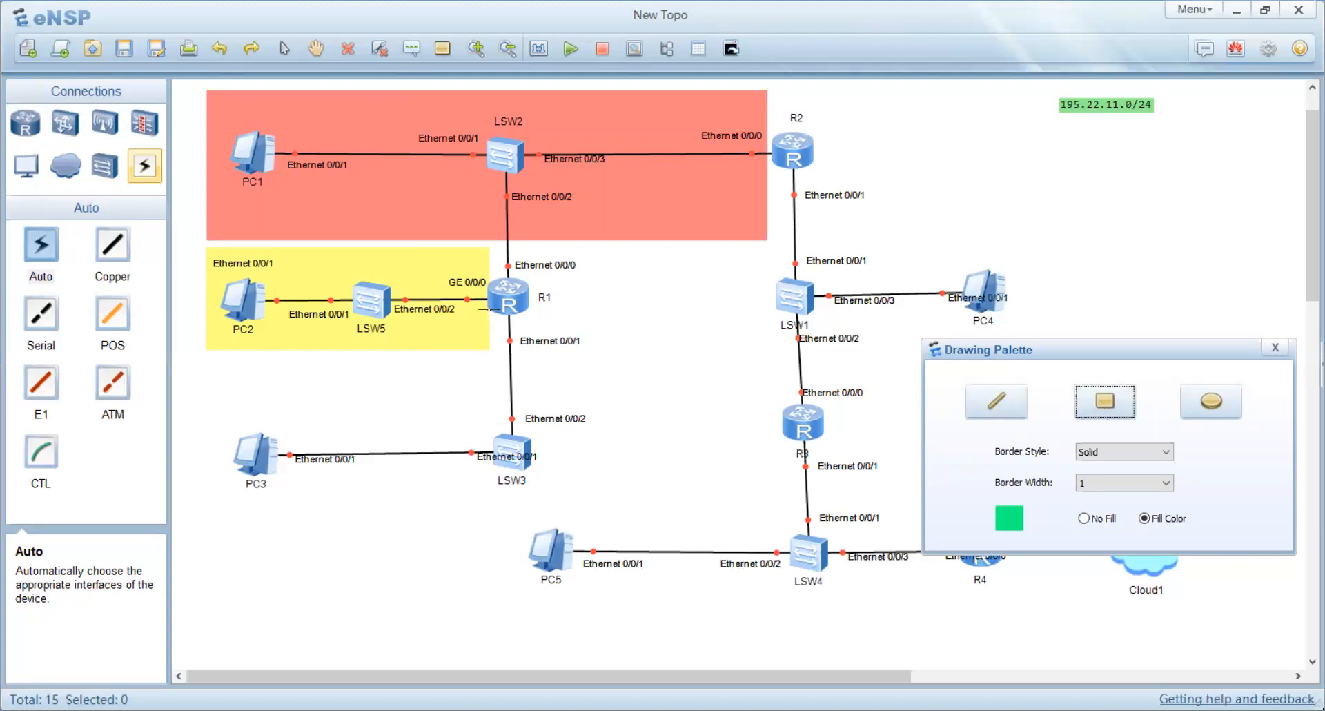
pyautogui.moveTo(490, 311)
pyautogui.mouseDown()
pyautogui.moveTo(588, 452)
pyautogui.moveTo(594, 438)
pyautogui.mouseUp()
pyautogui.moveTo(594, 436)
pyautogui.mouseDown()
pyautogui.moveTo(602, 516)
pyautogui.moveTo(784, 528)
pyautogui.mouseUp()
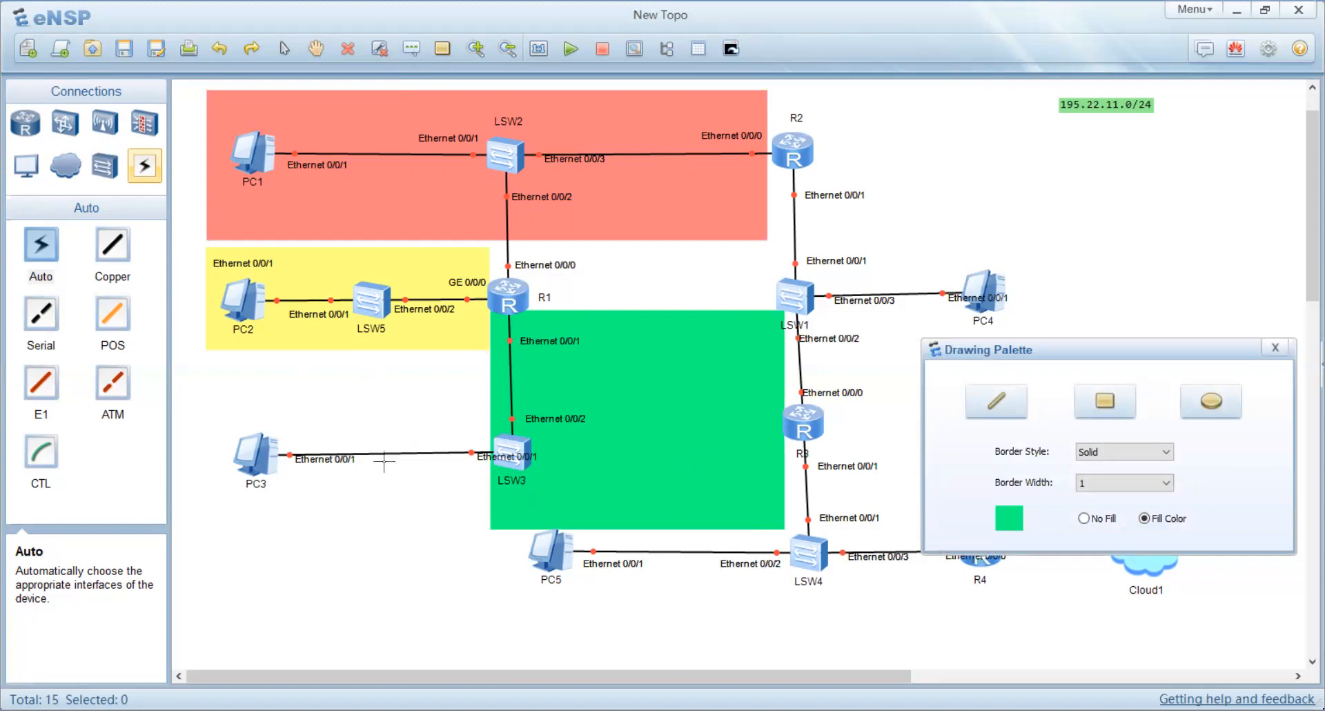
# Step: Draw a blue filled rectangle covering the link between LSW1, R3 and LSW4
pyautogui.click(1004, 526)
pyautogui.click(1045, 357)
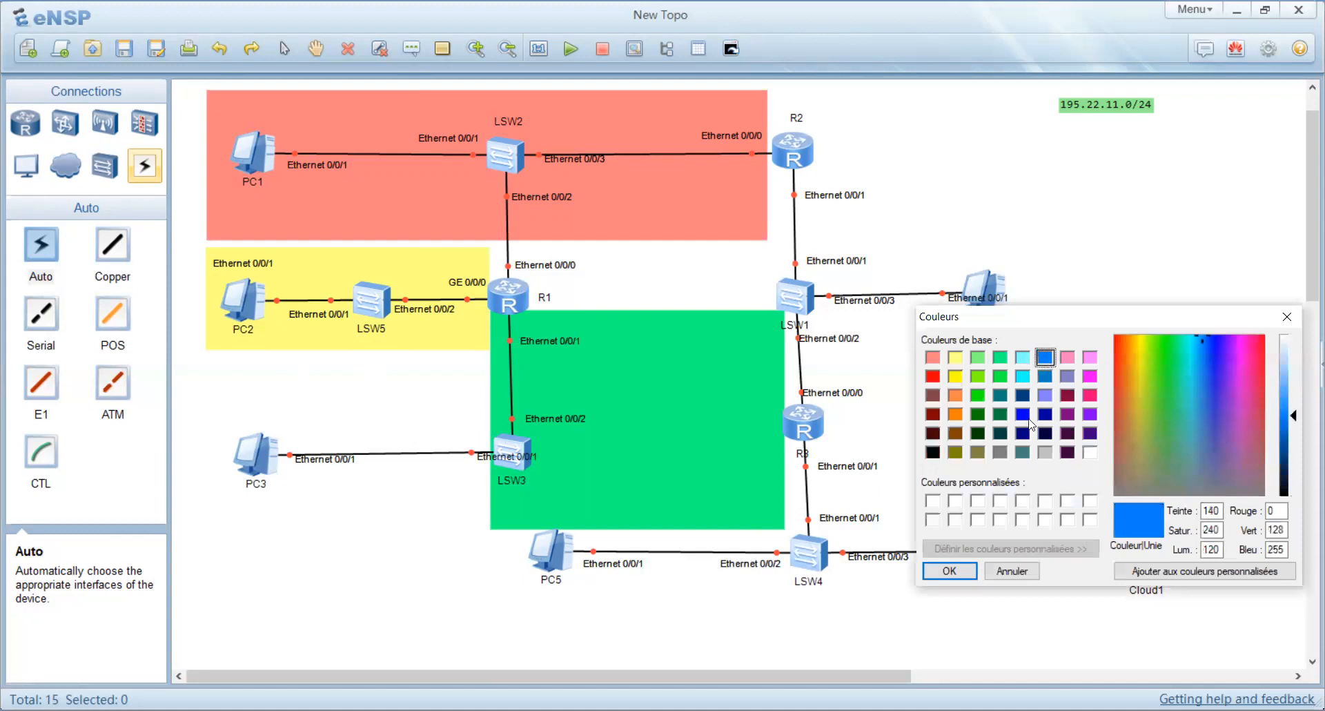
pyautogui.click(949, 570)
pyautogui.click(1105, 407)
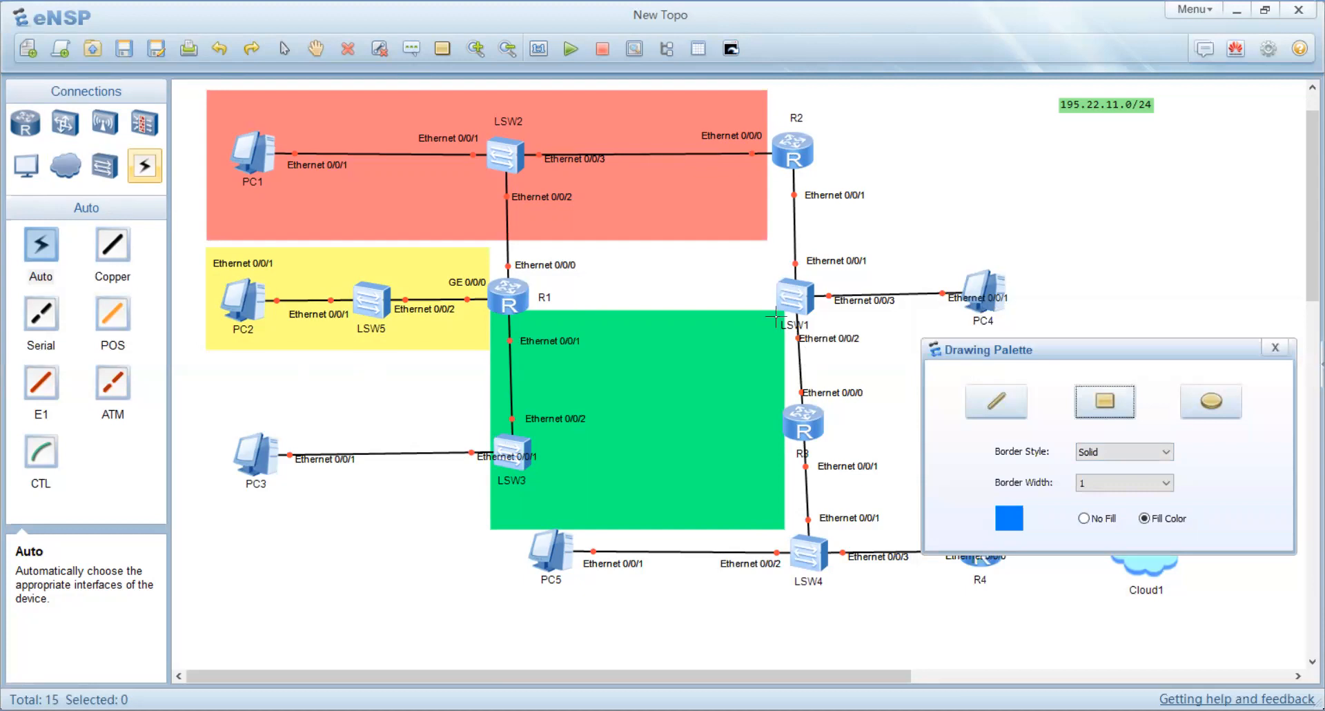
pyautogui.moveTo(774, 305)
pyautogui.mouseDown()
pyautogui.moveTo(887, 545)
pyautogui.moveTo(877, 537)
pyautogui.mouseUp()
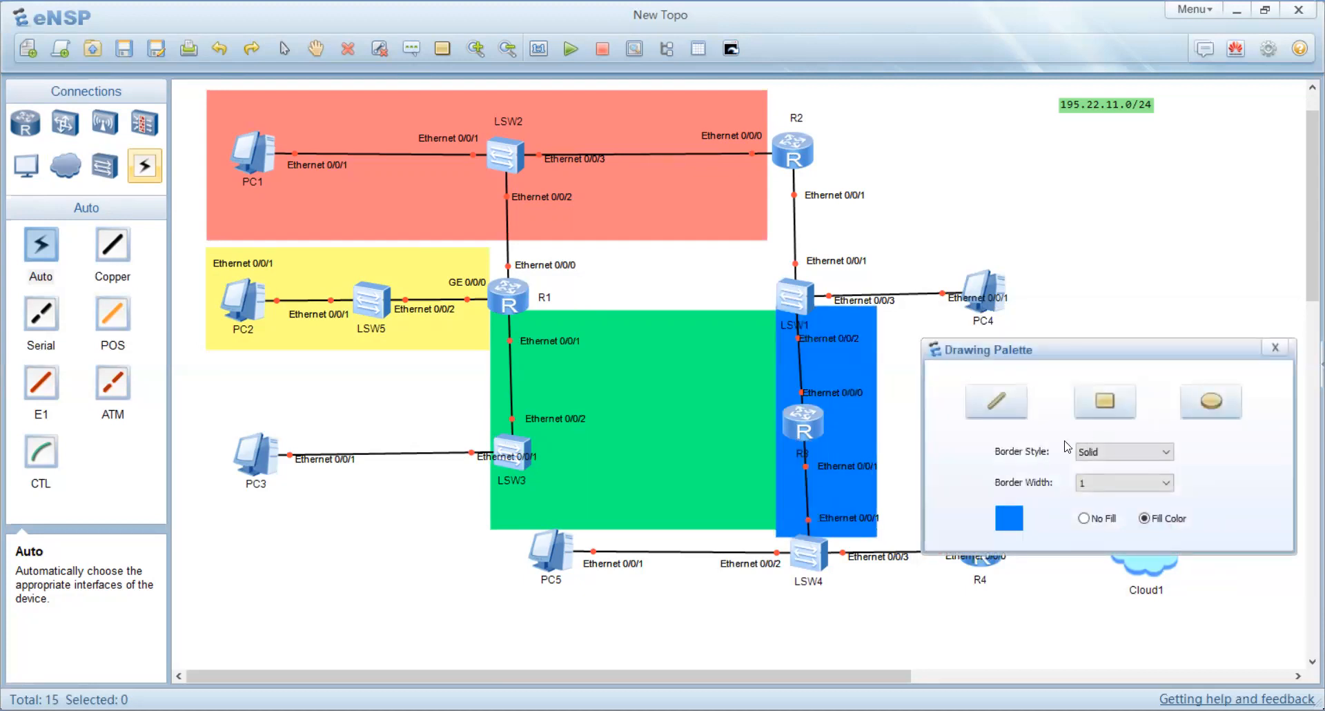
pyautogui.click(1009, 519)
pyautogui.click(1089, 395)
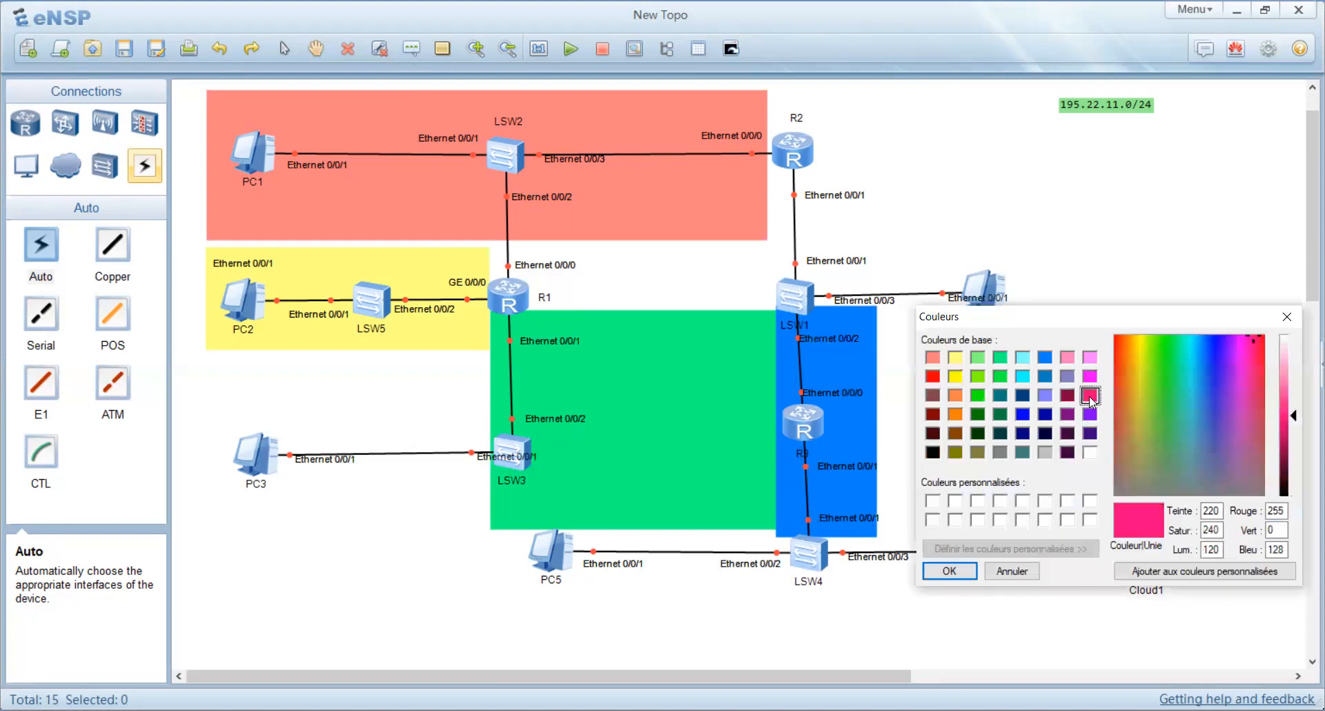
pyautogui.click(950, 571)
pyautogui.click(996, 401)
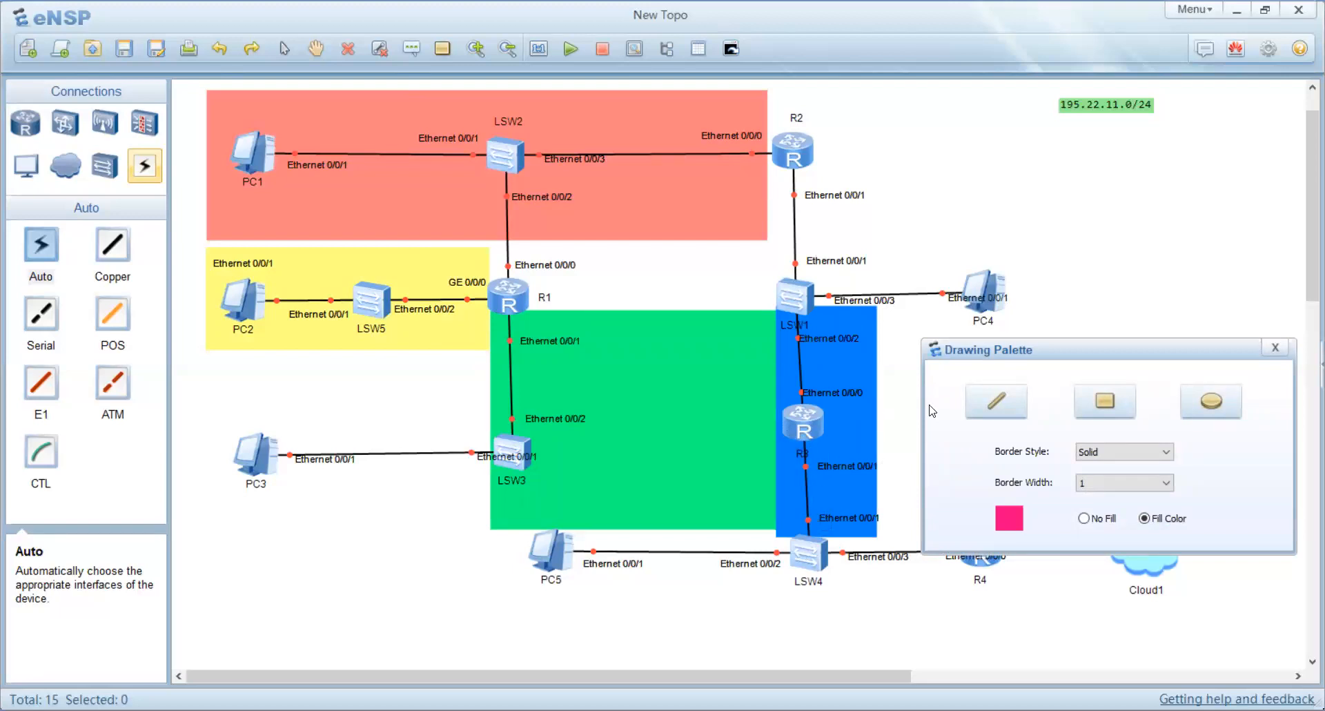
pyautogui.click(1274, 348)
# Step: Move the blue rectangle to the empty area and delete it
pyautogui.moveTo(841, 395); pyautogui.dragTo(1164, 247)
pyautogui.moveTo(1065, 136); pyautogui.dragTo(1247, 446)
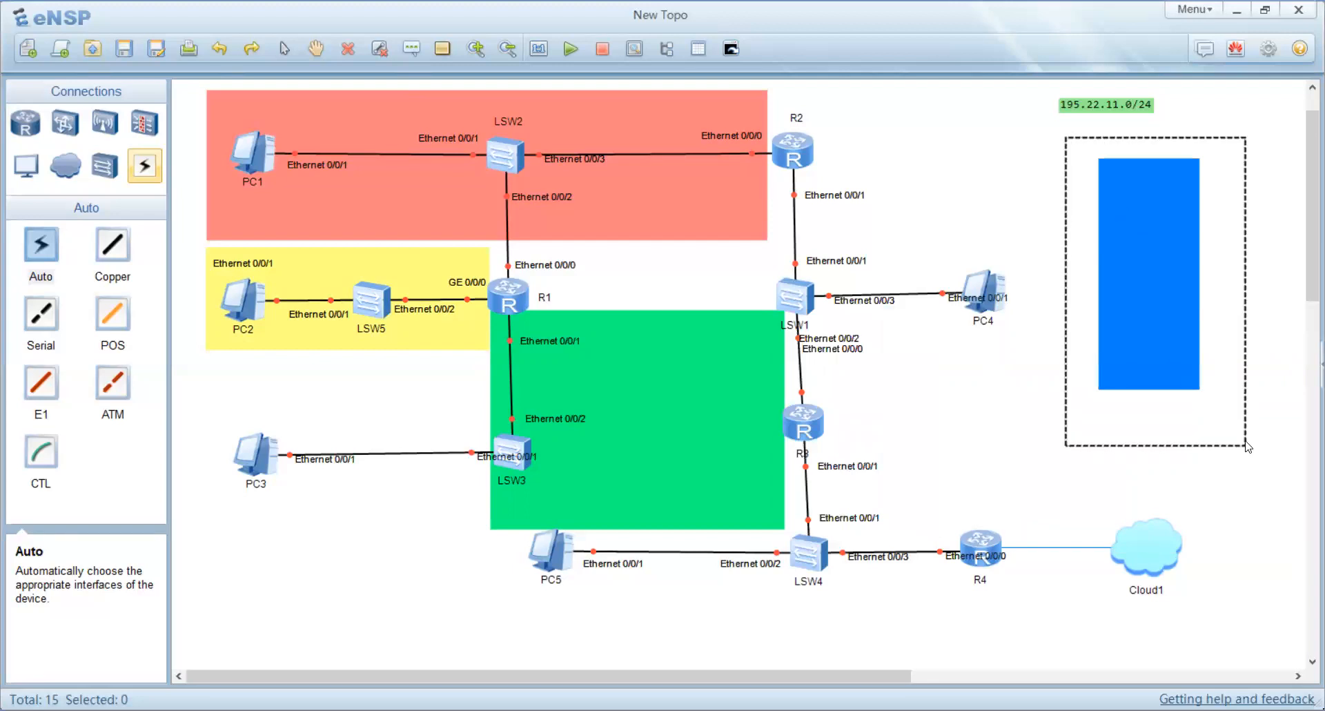
pyautogui.press('Delete')
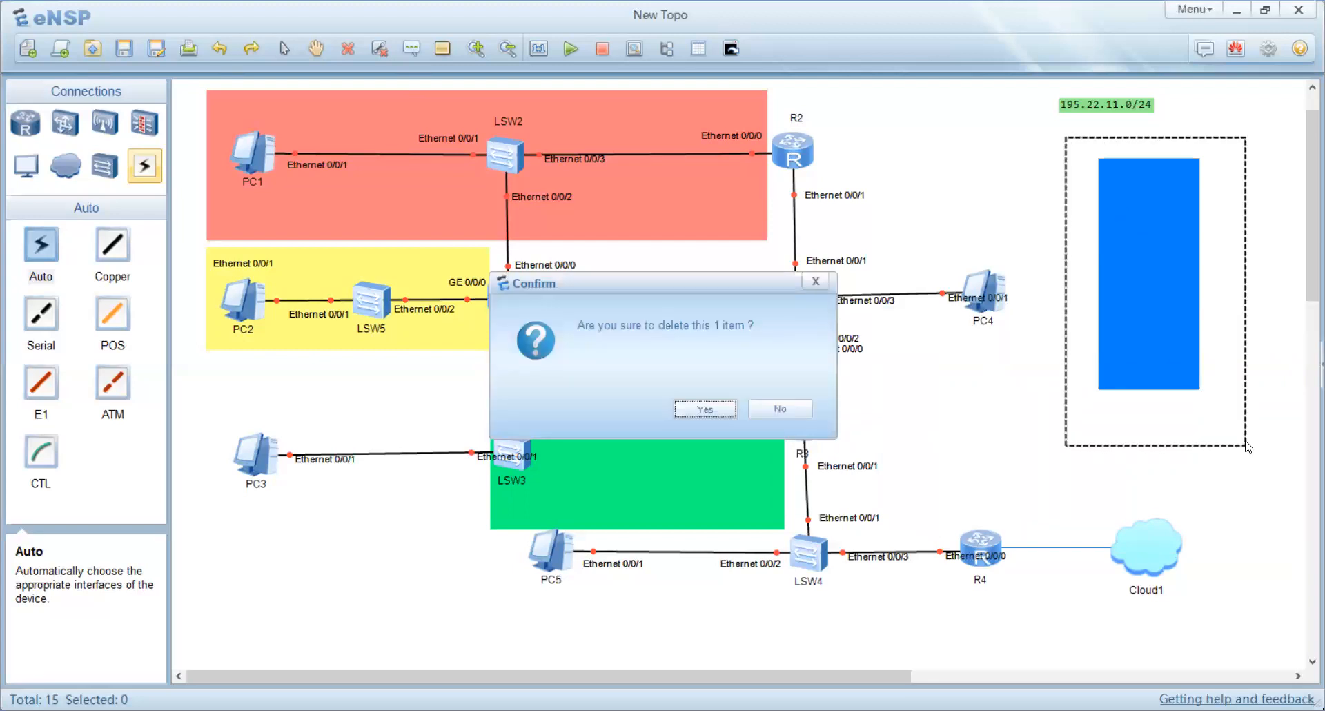
pyautogui.press('Return')
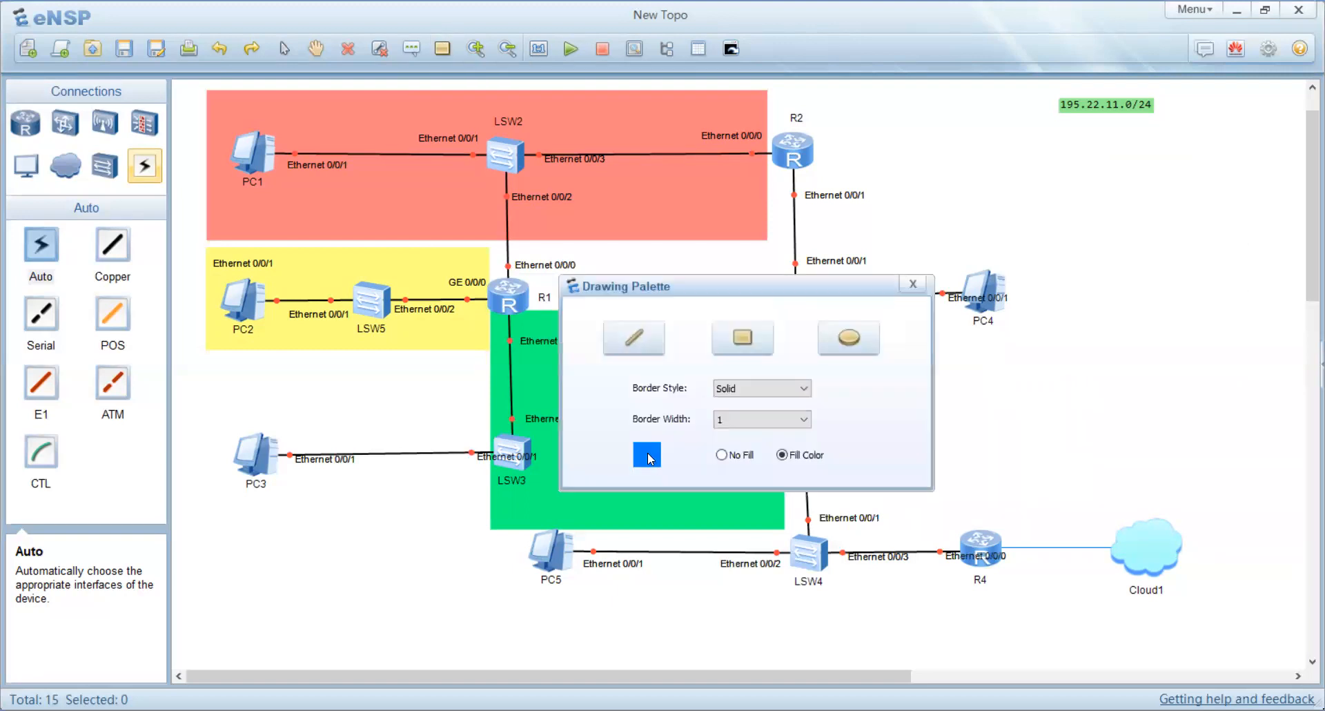
# Step: Draw a purple filled rectangle covering R2's lower link, LSW1 and PC4 with the Drawing Palette
pyautogui.click(648, 452)
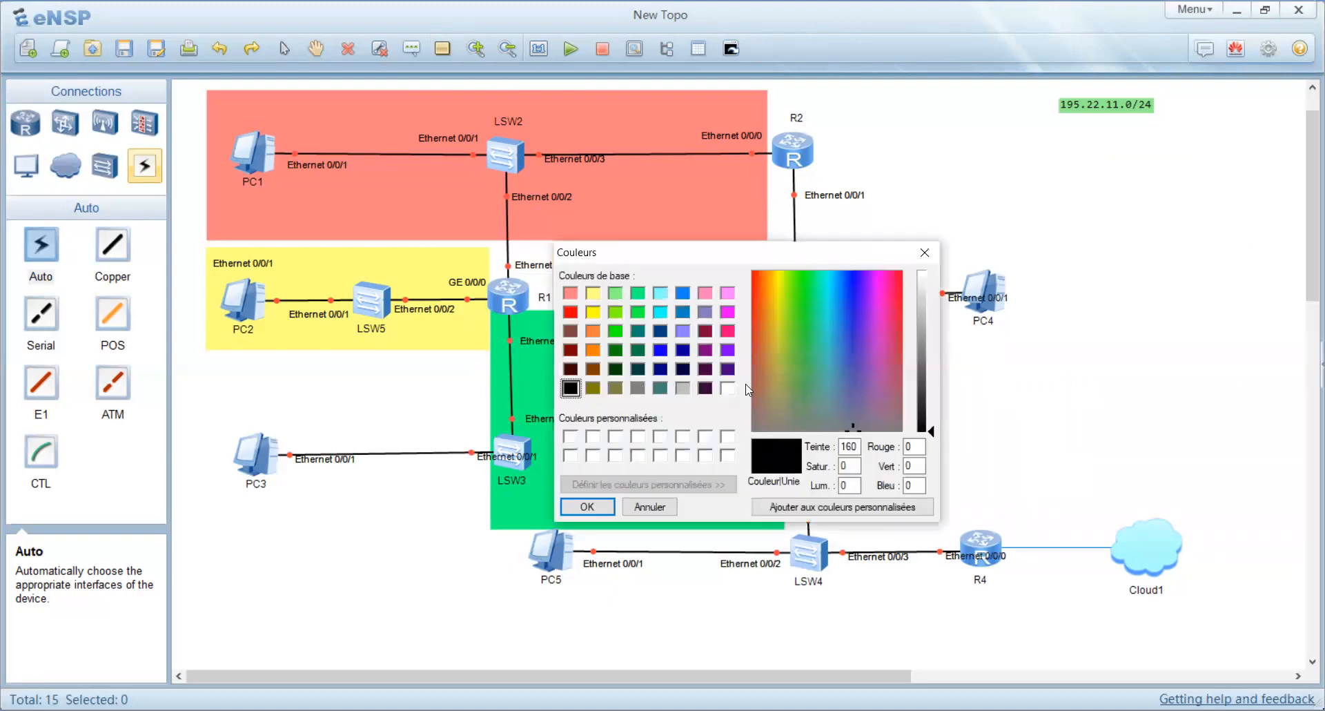
pyautogui.click(727, 352)
pyautogui.click(588, 508)
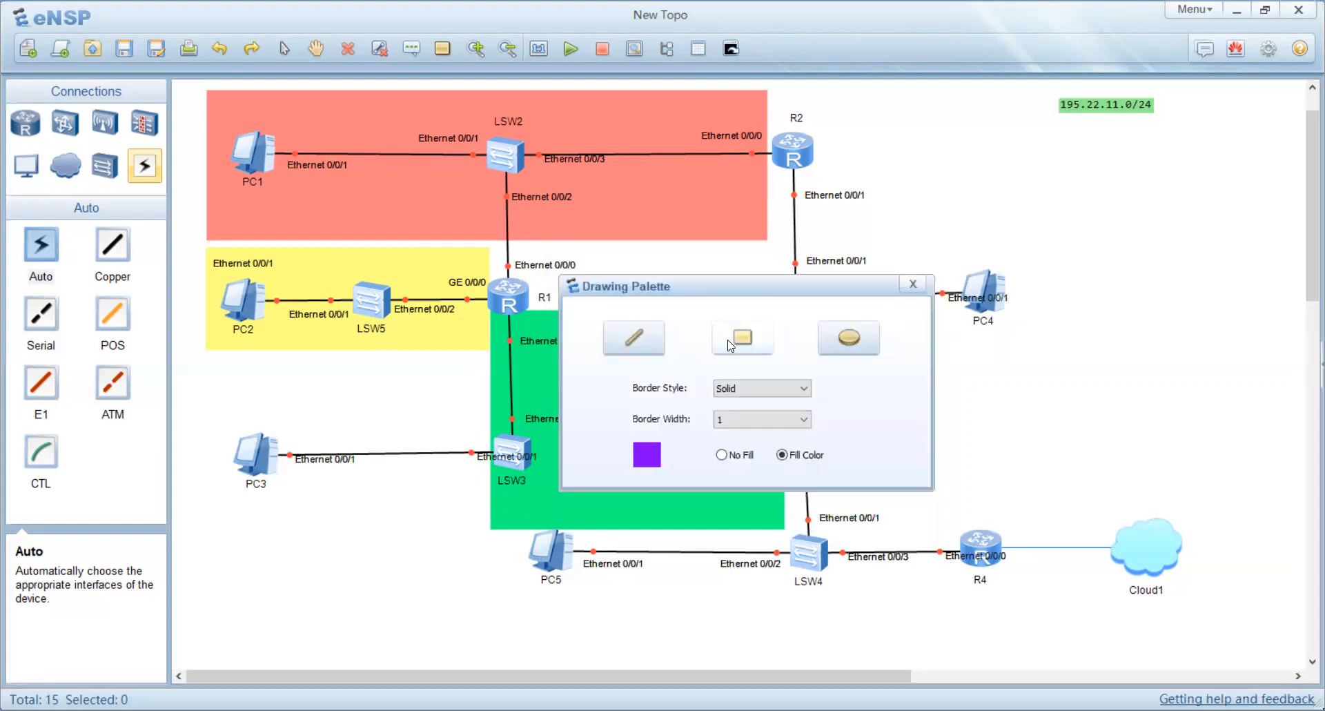
pyautogui.moveTo(704, 281); pyautogui.dragTo(1249, 120)
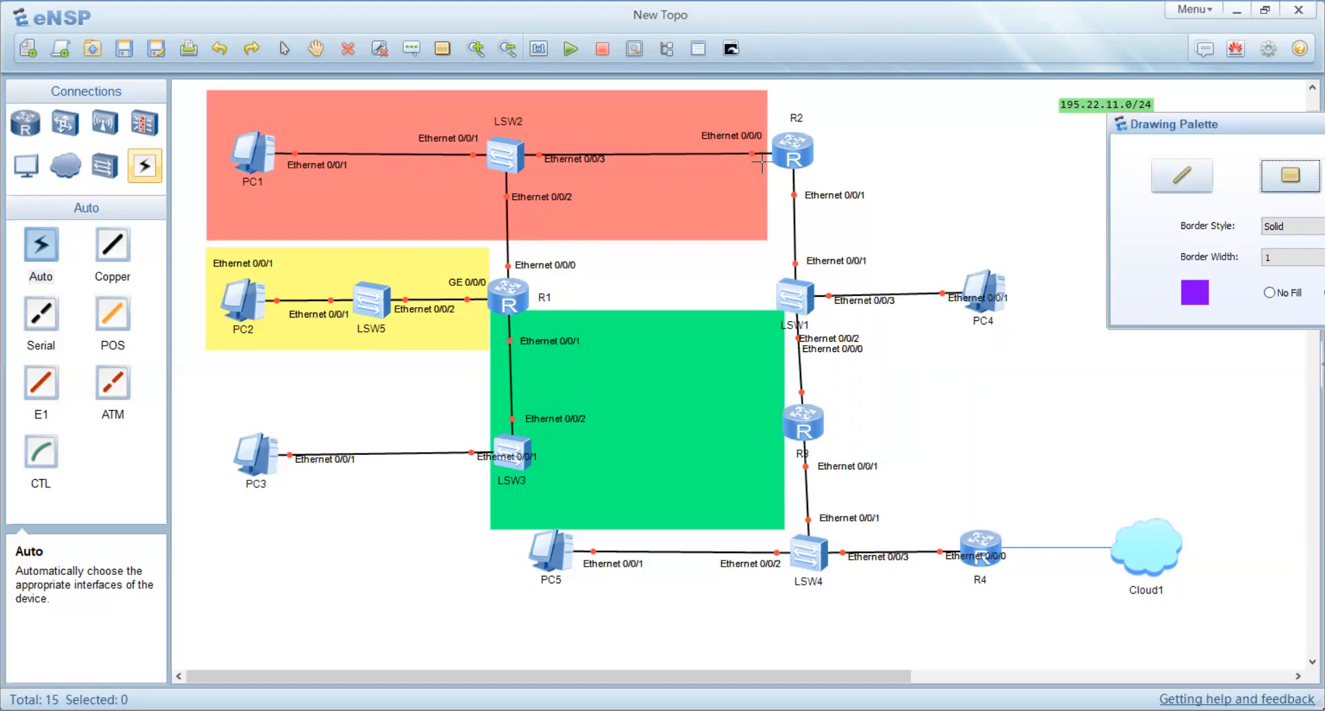
pyautogui.moveTo(762, 161)
pyautogui.mouseDown()
pyautogui.moveTo(881, 423)
pyautogui.moveTo(967, 400)
pyautogui.moveTo(1033, 404)
pyautogui.mouseUp()
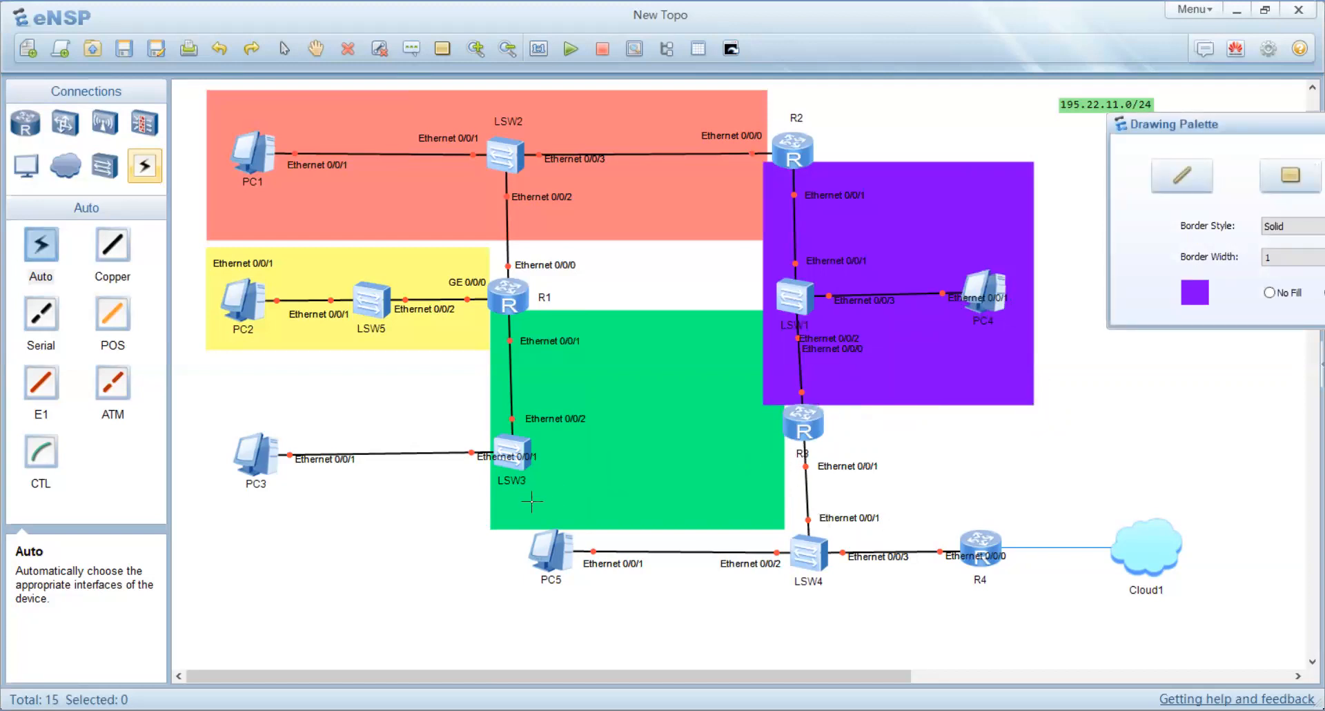
# Step: Draw a pink filled rectangle covering R3, PC5, LSW4 and R4, then close the Drawing Palette
pyautogui.click(1190, 293)
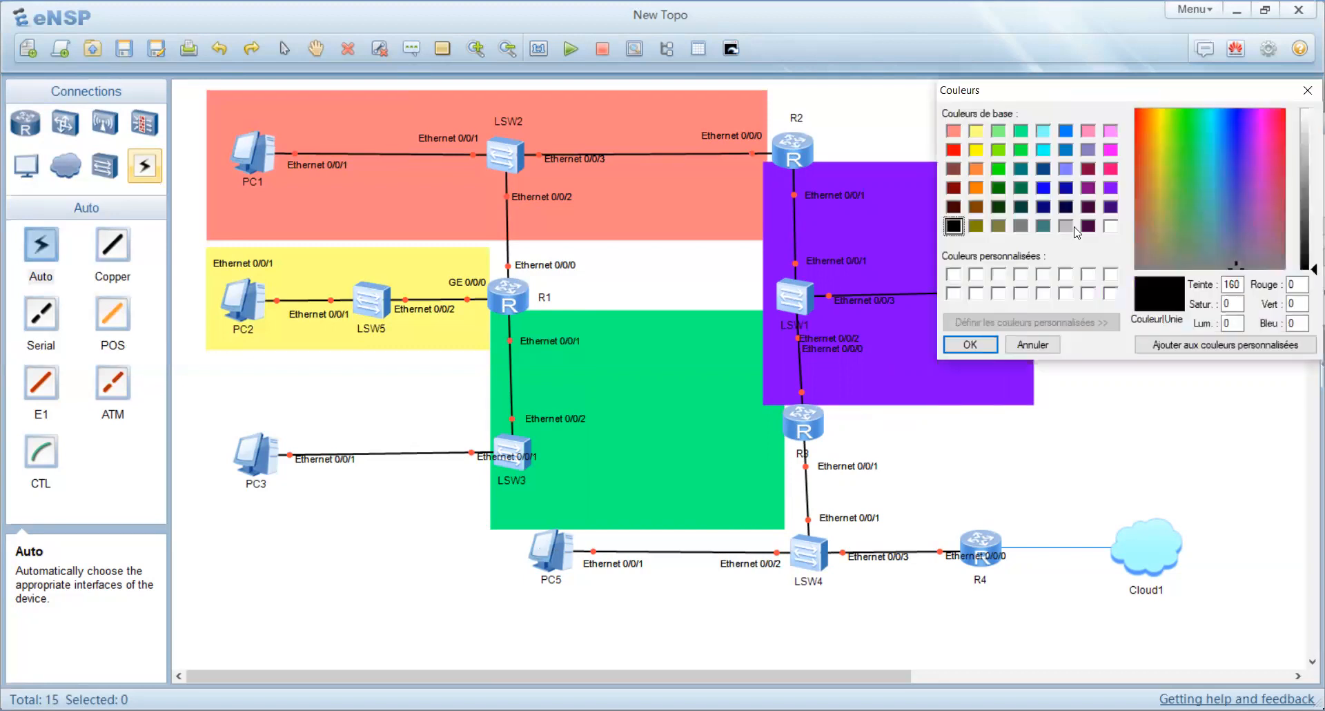
pyautogui.click(1067, 228)
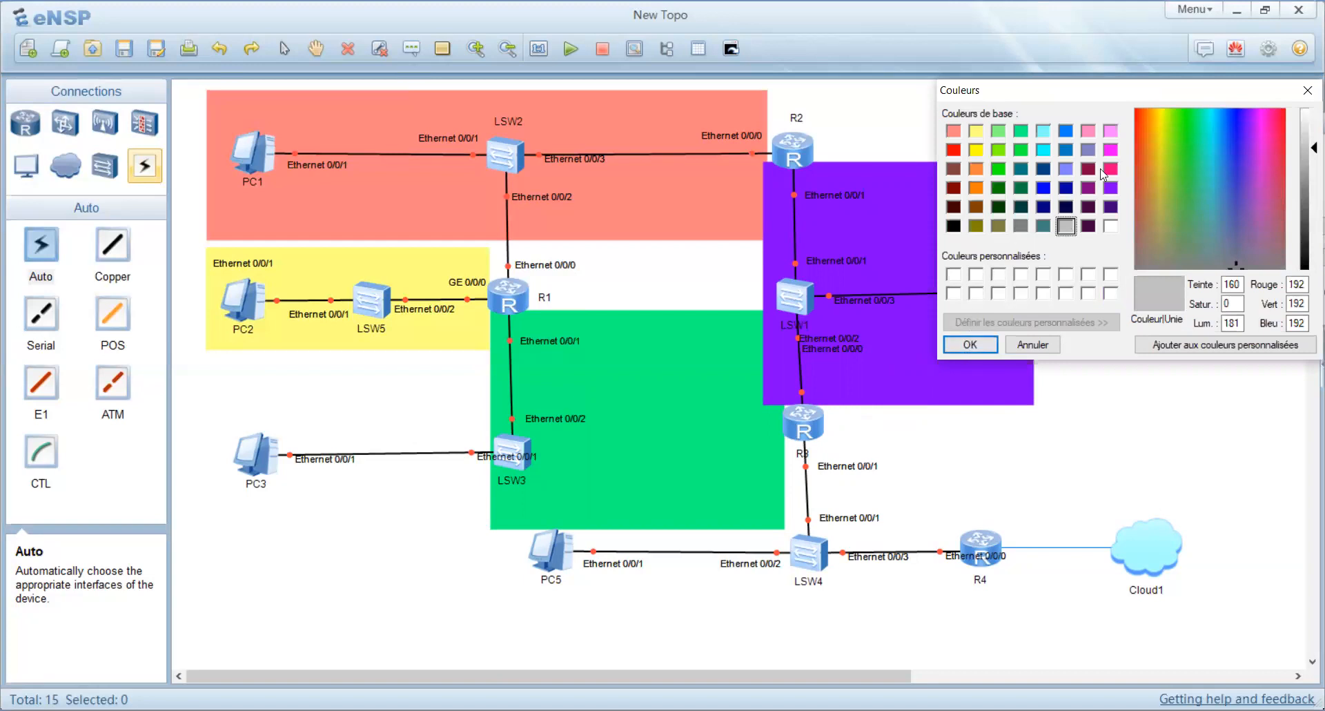
pyautogui.click(1111, 136)
pyautogui.click(973, 345)
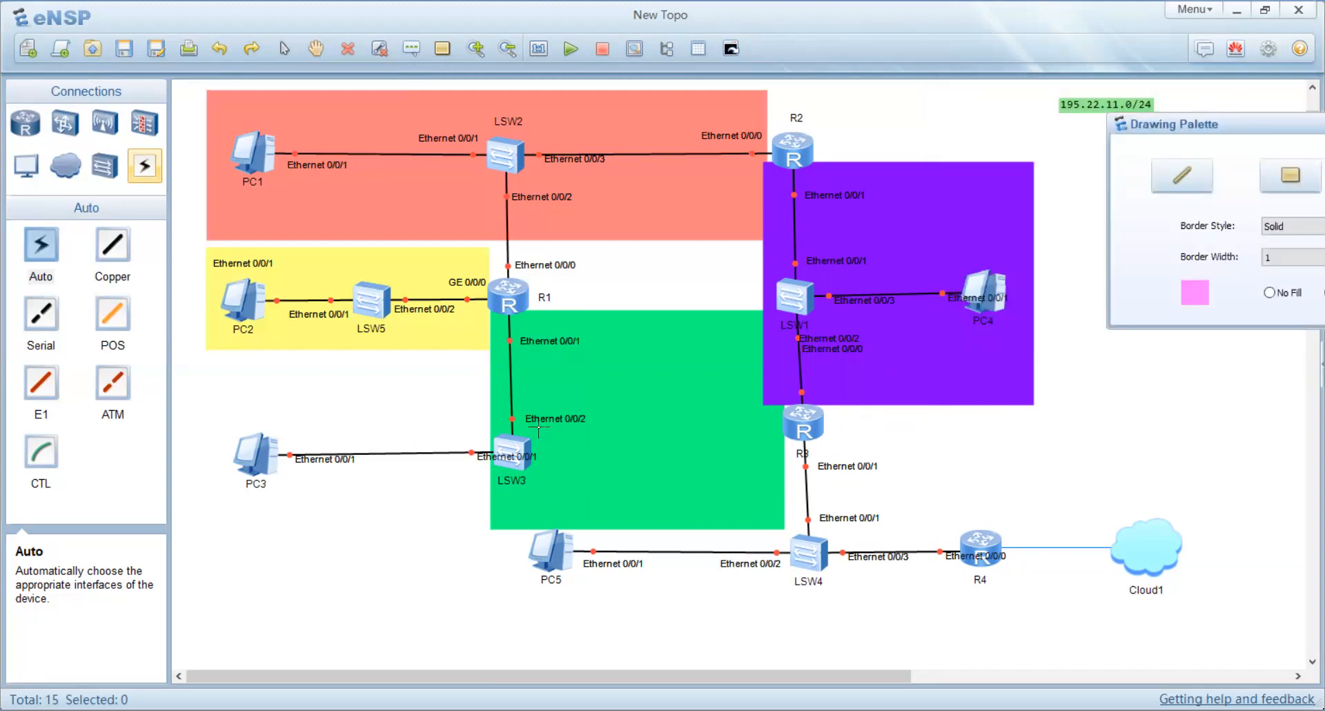
pyautogui.moveTo(539, 428)
pyautogui.mouseDown()
pyautogui.moveTo(838, 650)
pyautogui.moveTo(949, 646)
pyautogui.mouseUp()
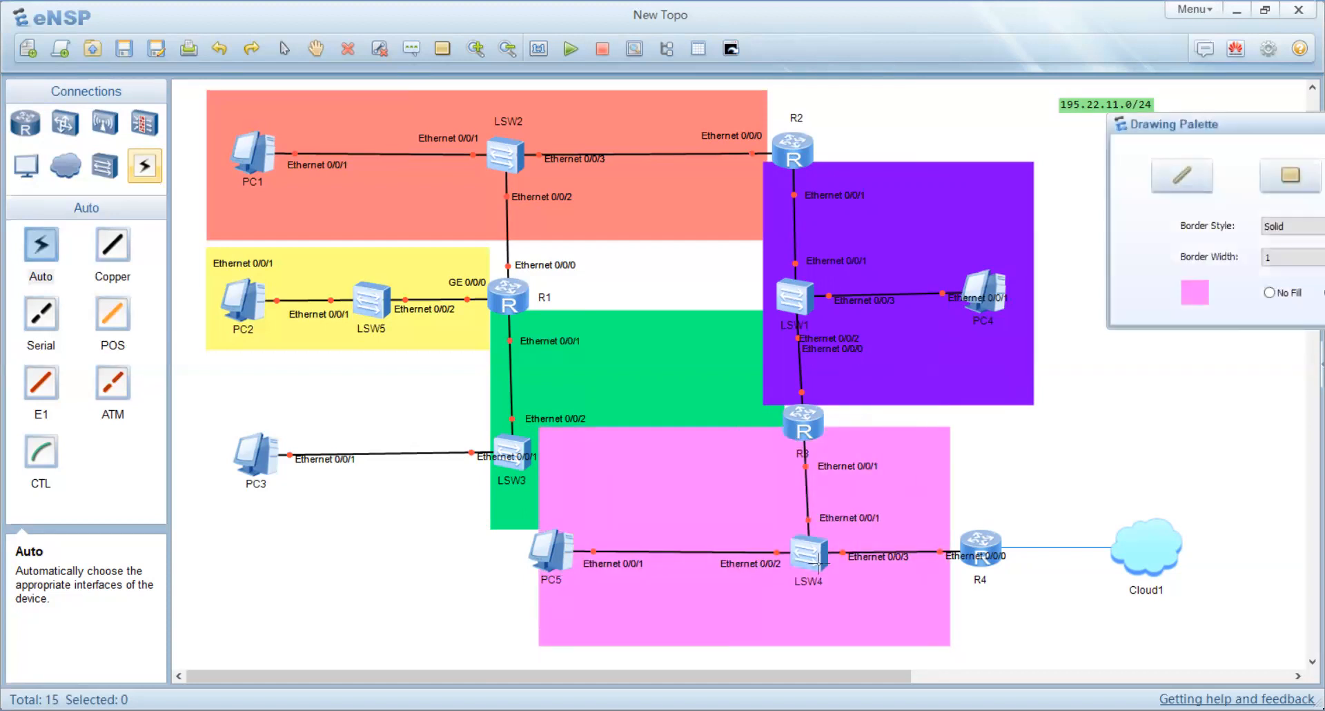
pyautogui.moveTo(1228, 122); pyautogui.dragTo(1104, 128)
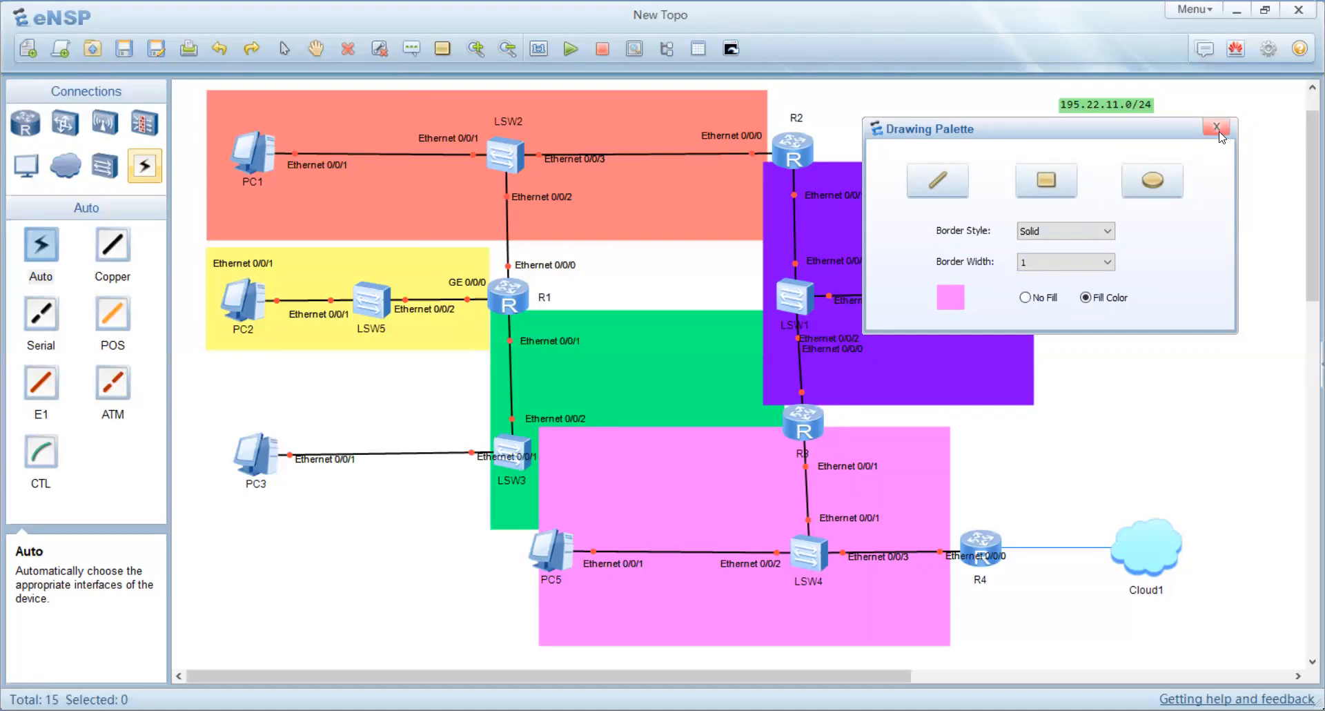
pyautogui.click(1217, 127)
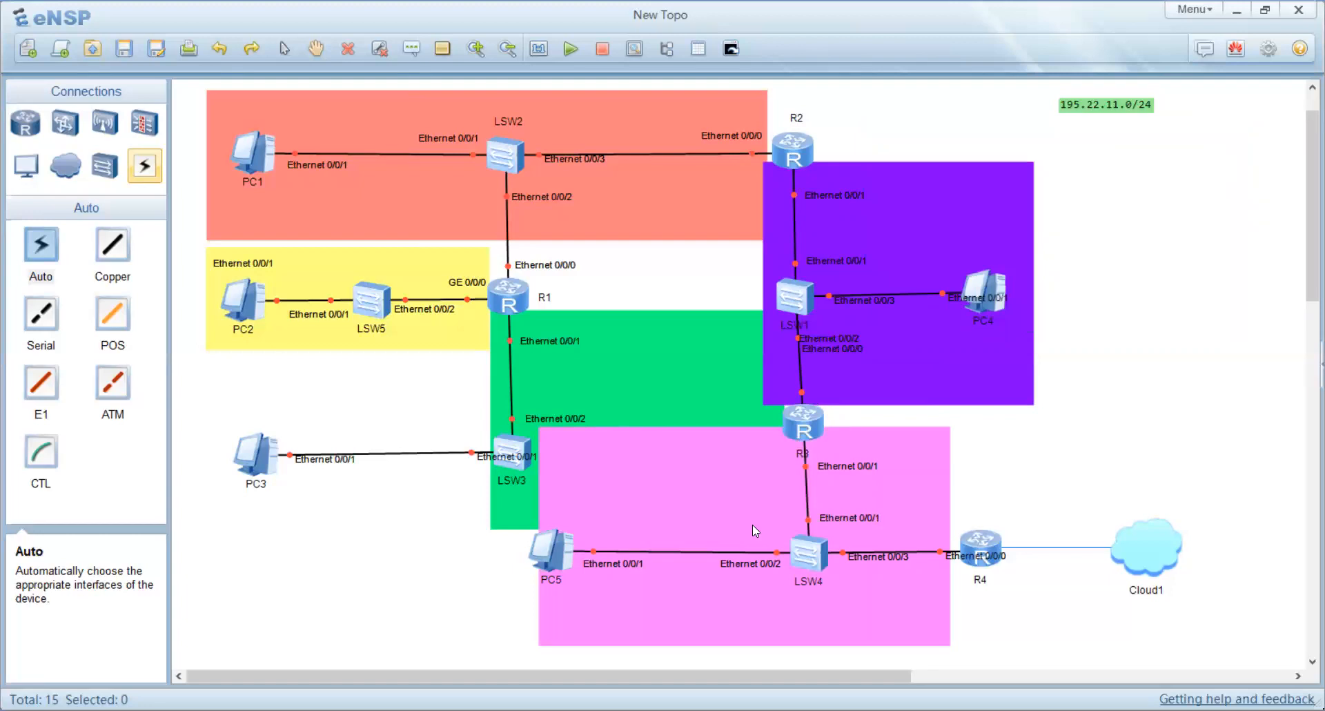
# Step: Reposition the pink, yellow and green area rectangles to better fit around their devices
pyautogui.moveTo(714, 495); pyautogui.dragTo(810, 493)
pyautogui.moveTo(434, 345); pyautogui.dragTo(416, 349)
pyautogui.moveTo(639, 389); pyautogui.dragTo(537, 399)
# Step: Move PC3 closer to LSW3 and readjust the green and yellow rectangles around it
pyautogui.moveTo(268, 458); pyautogui.dragTo(361, 444)
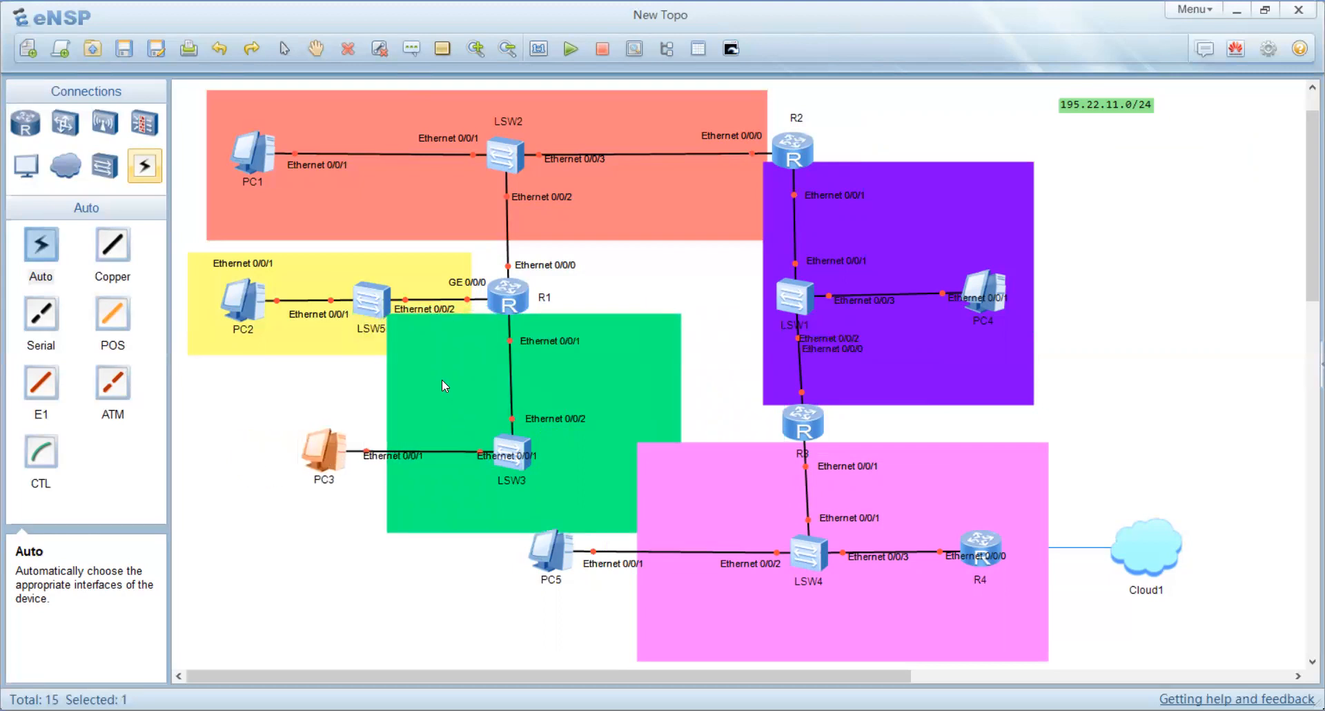
pyautogui.moveTo(401, 373); pyautogui.dragTo(476, 370)
pyautogui.moveTo(364, 453); pyautogui.dragTo(376, 453)
pyautogui.moveTo(495, 402); pyautogui.dragTo(388, 405)
pyautogui.moveTo(318, 346); pyautogui.dragTo(328, 335)
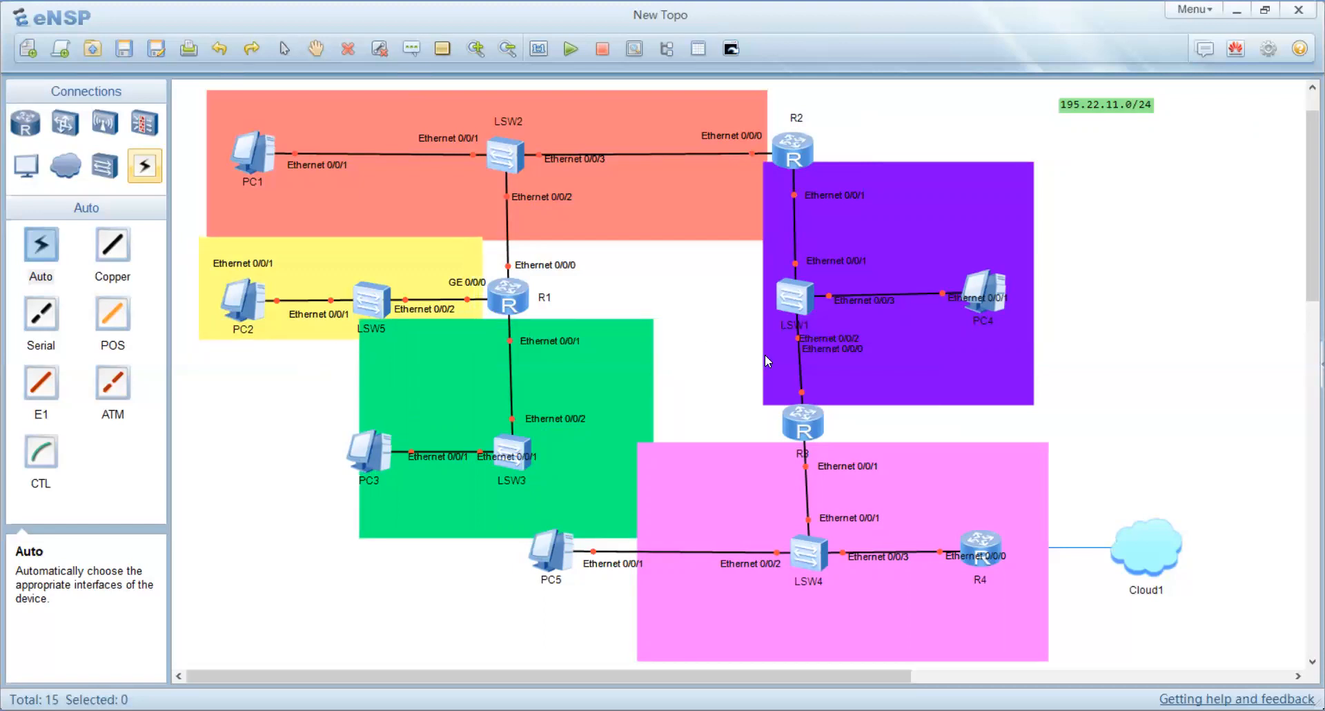
# Step: Shift the purple rectangle left and reposition the interface labels near PC4 and between LSW1 and R3
pyautogui.moveTo(764, 366); pyautogui.dragTo(701, 351)
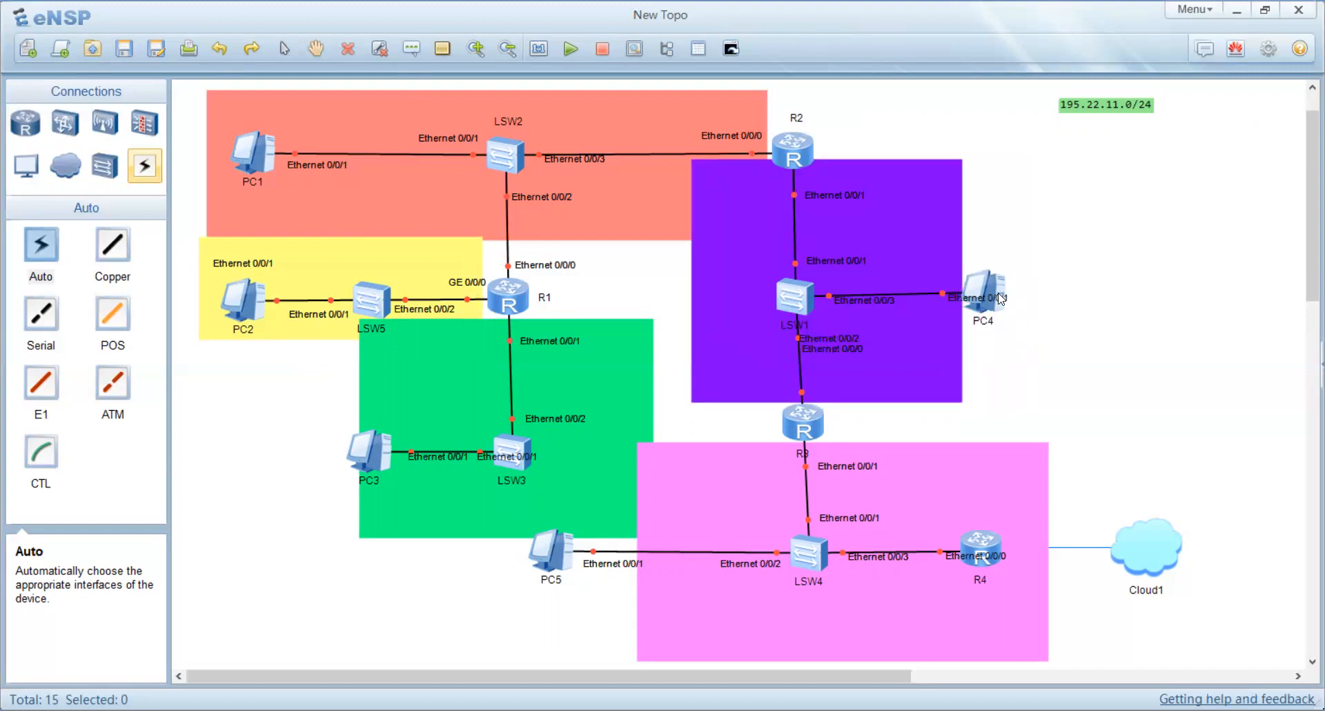
pyautogui.moveTo(1002, 298); pyautogui.dragTo(948, 275)
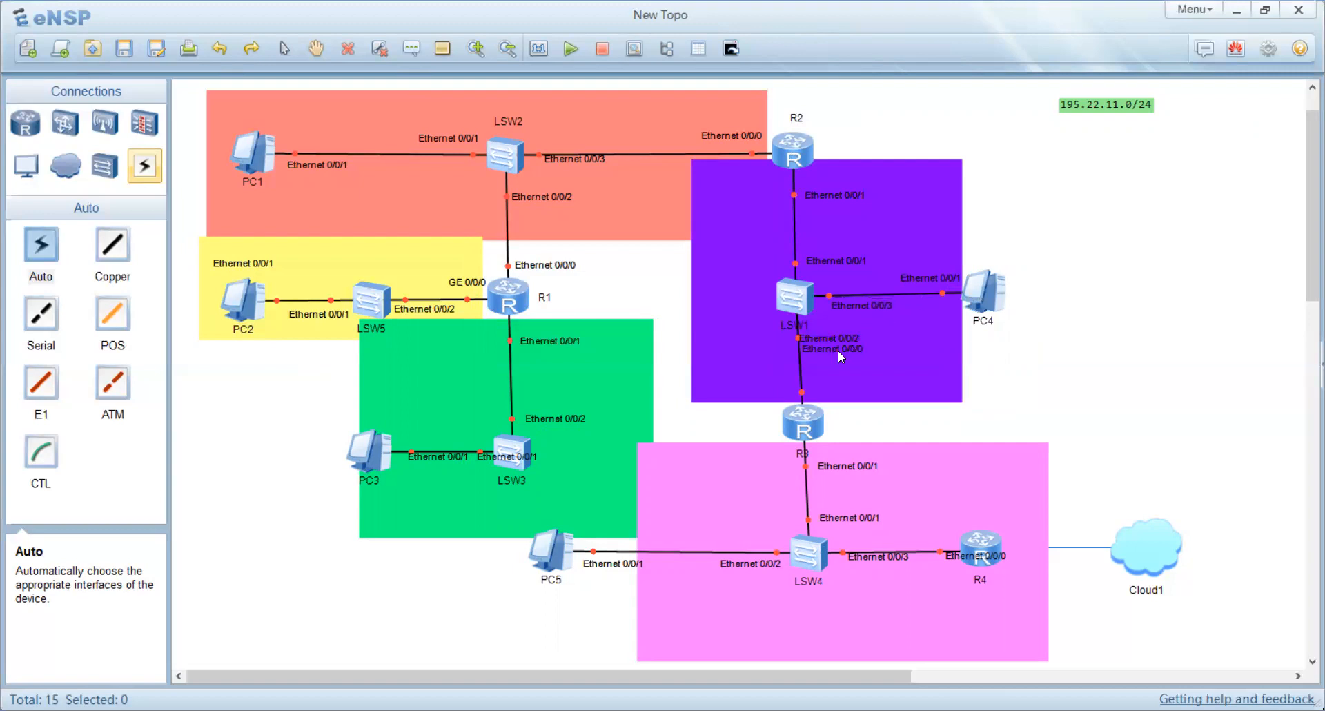
pyautogui.moveTo(836, 392); pyautogui.dragTo(845, 403)
pyautogui.moveTo(832, 334); pyautogui.dragTo(845, 333)
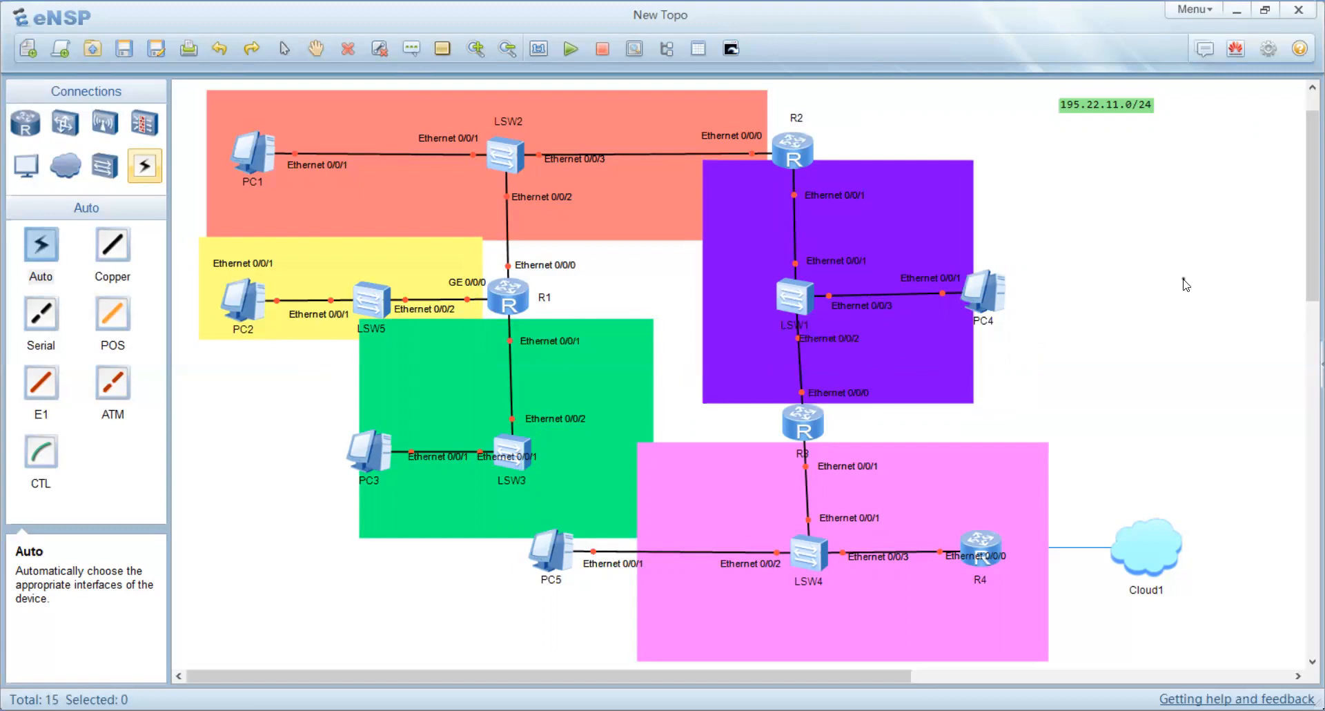